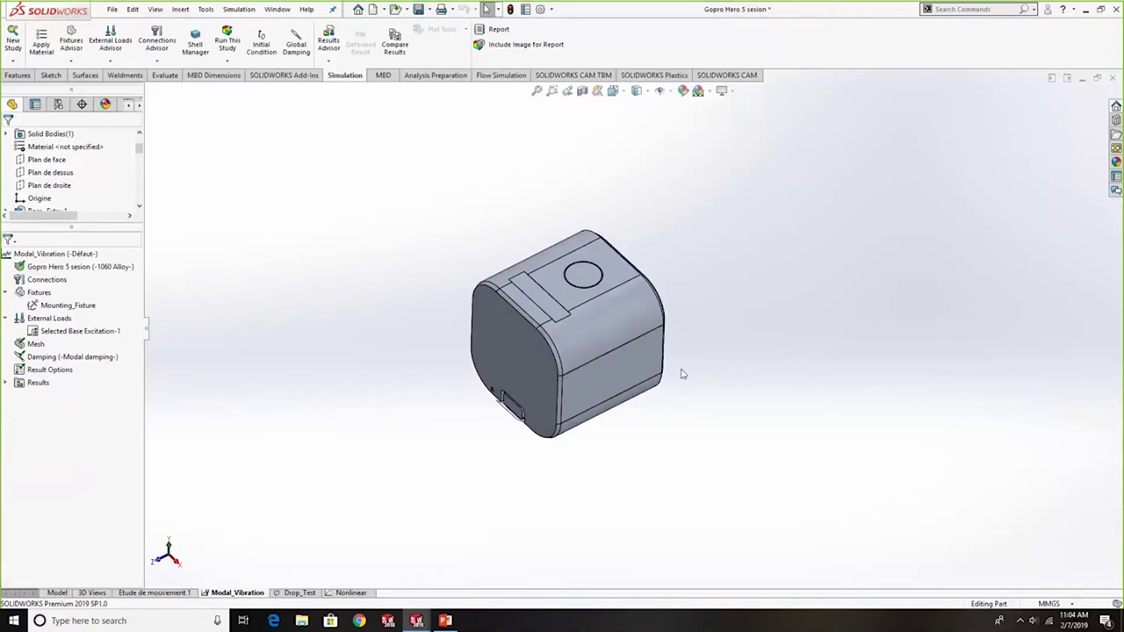
pyautogui.moveTo(693, 434); pyautogui.dragTo(699, 402, button='middle')
pyautogui.scroll(-2, 699, 402)
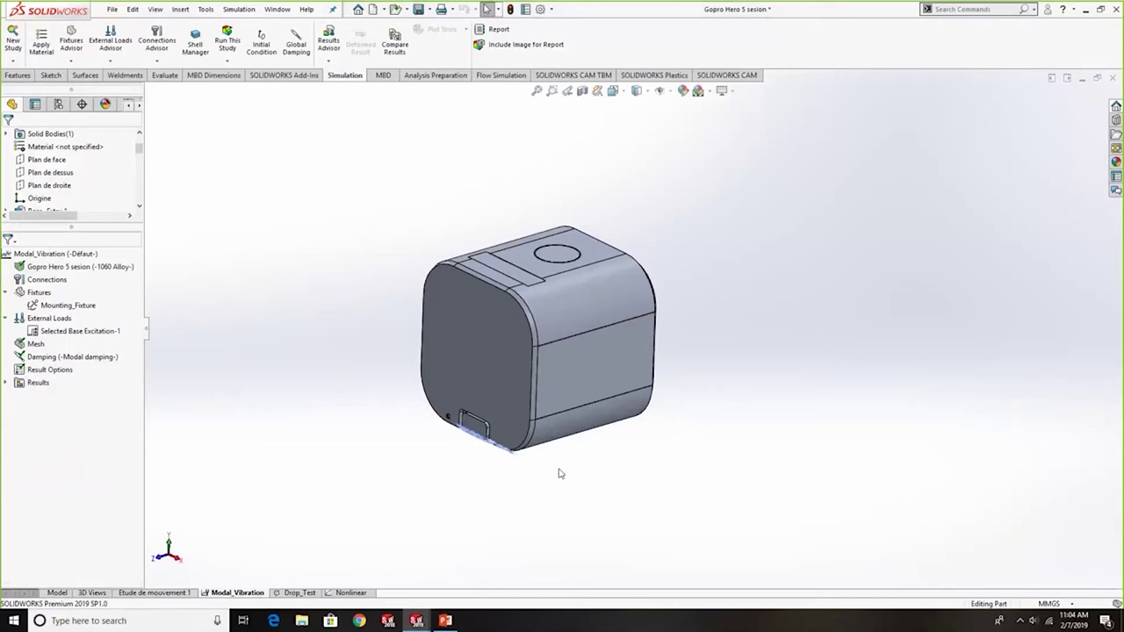
pyautogui.moveTo(675, 372); pyautogui.dragTo(645, 378, button='middle')
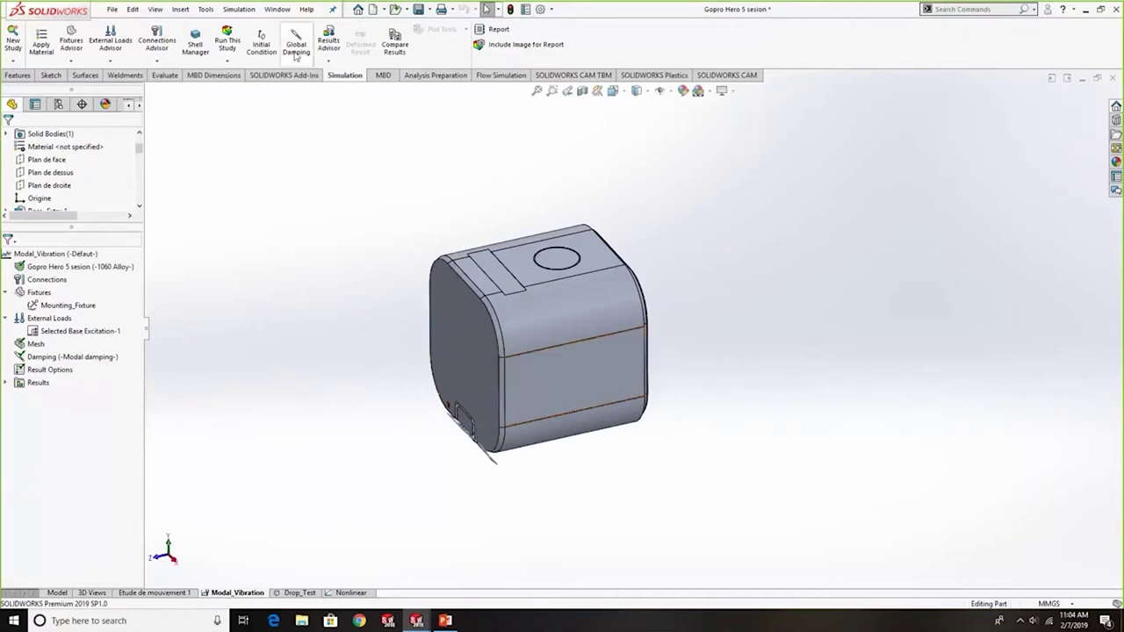
pyautogui.click(58, 594)
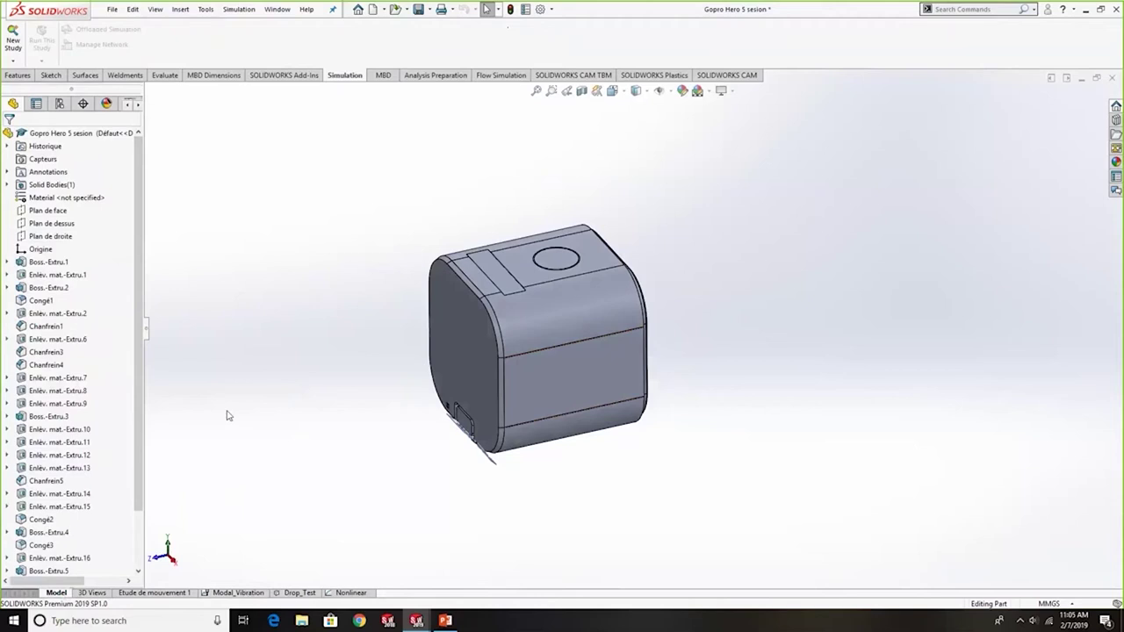
pyautogui.click(235, 594)
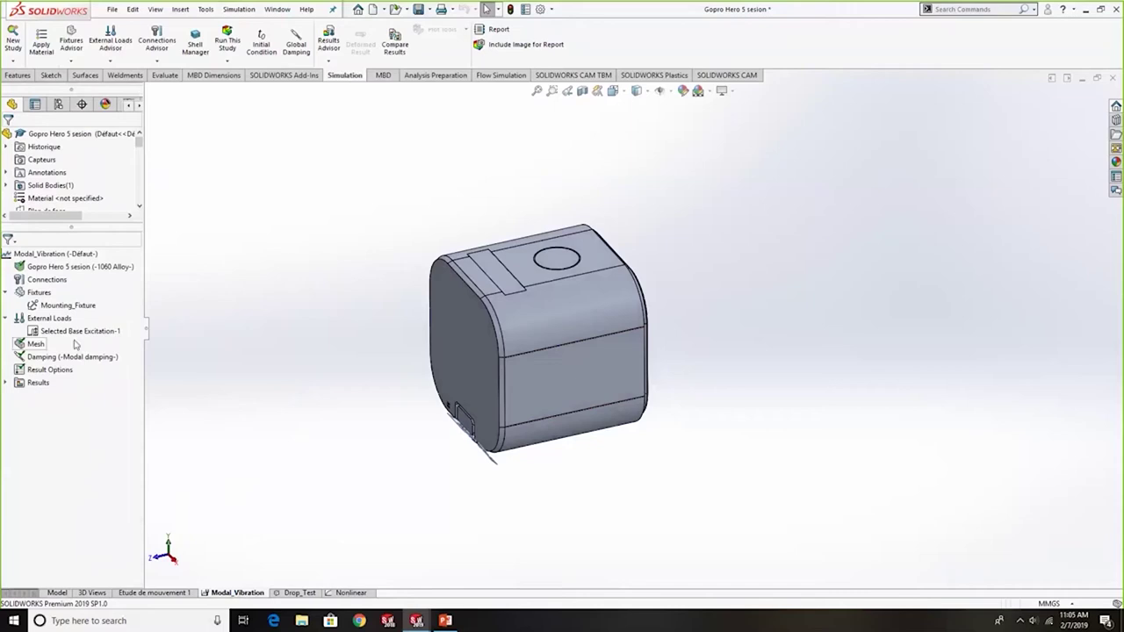
pyautogui.moveTo(80, 337)
pyautogui.moveTo(620, 314); pyautogui.dragTo(654, 322, button='middle')
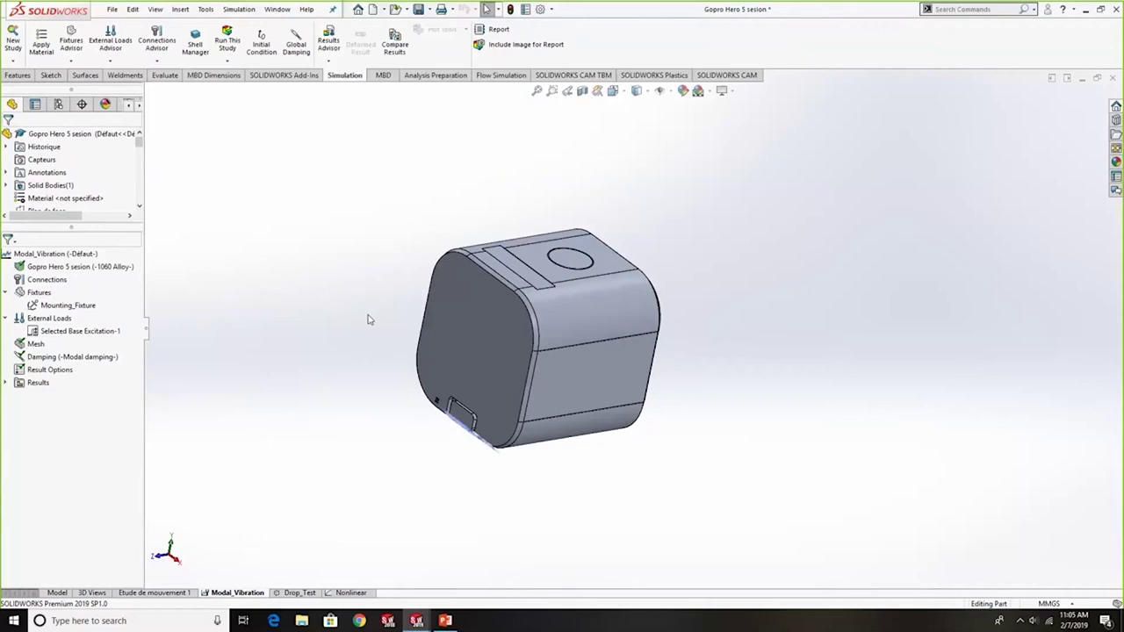
# Step: Examine the Linear Dynamic study types offered for a new study and discard the new study
pyautogui.click(10, 41)
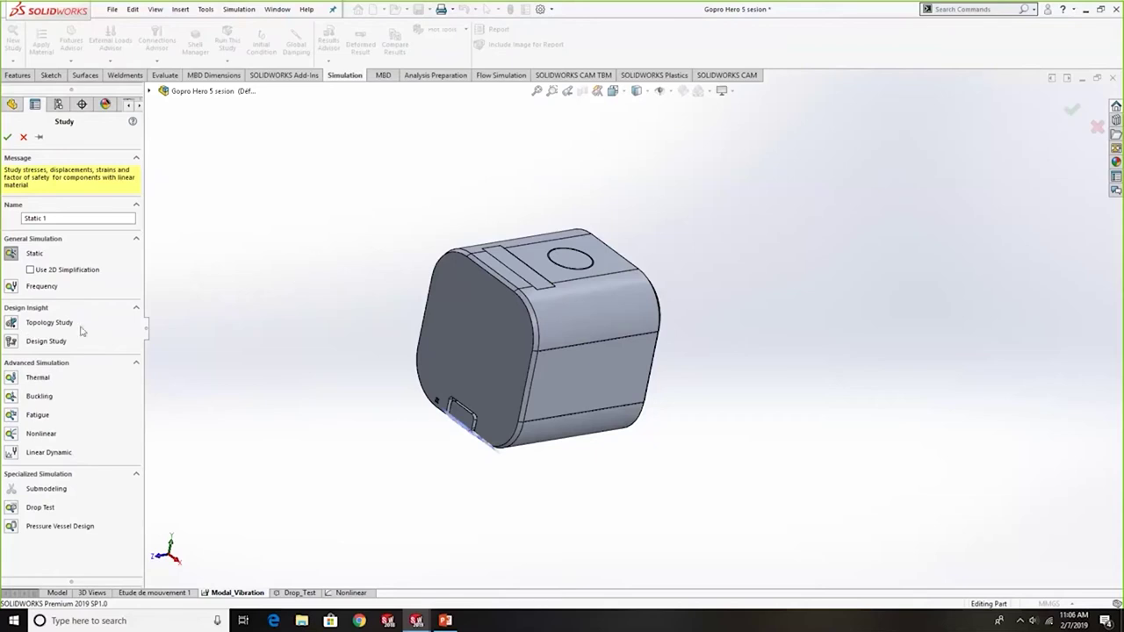
pyautogui.click(12, 453)
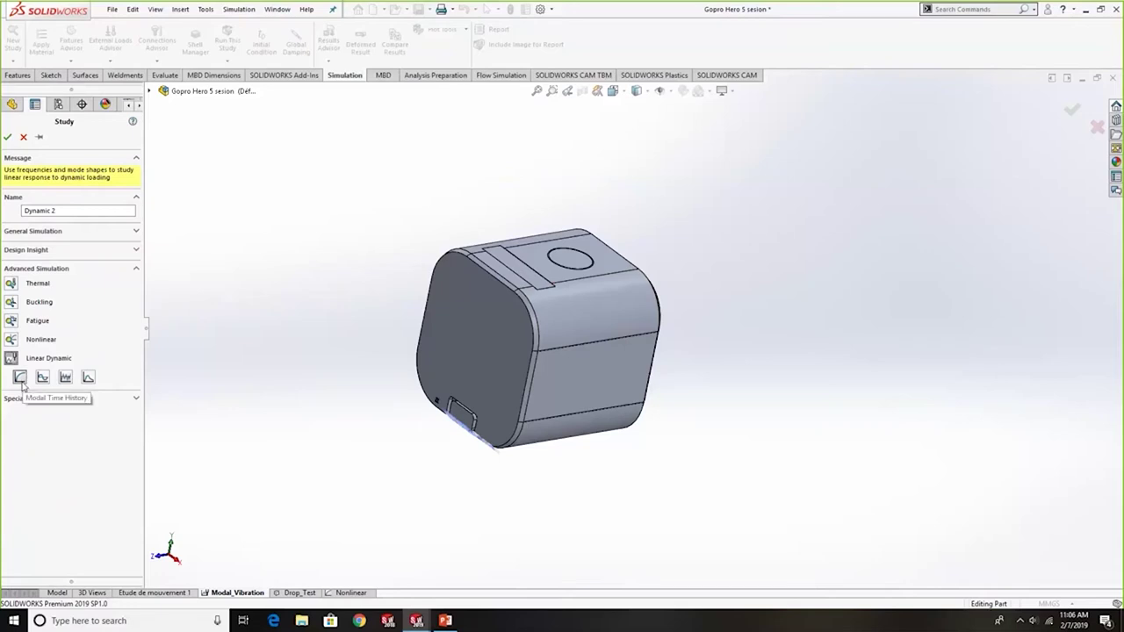
pyautogui.click(24, 137)
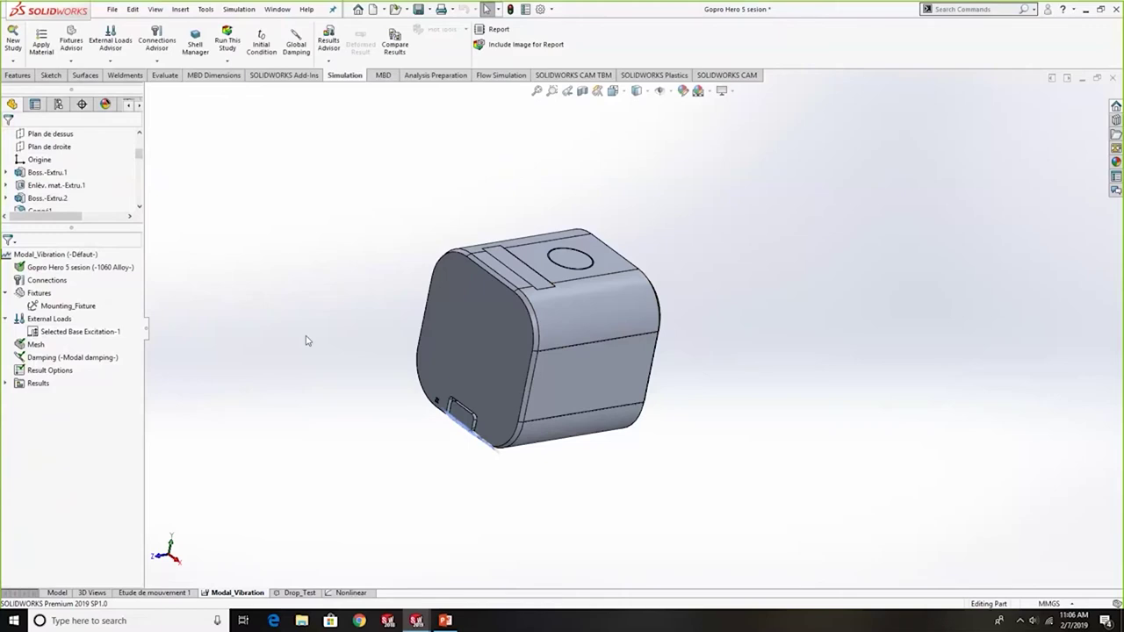
# Step: Show the Mounting_Fixture symbols, inspect the constrained bottom and mounting slot faces from several angles, and hide the symbols again
pyautogui.click(6, 384)
pyautogui.click(66, 306)
pyautogui.rightClick(67, 305)
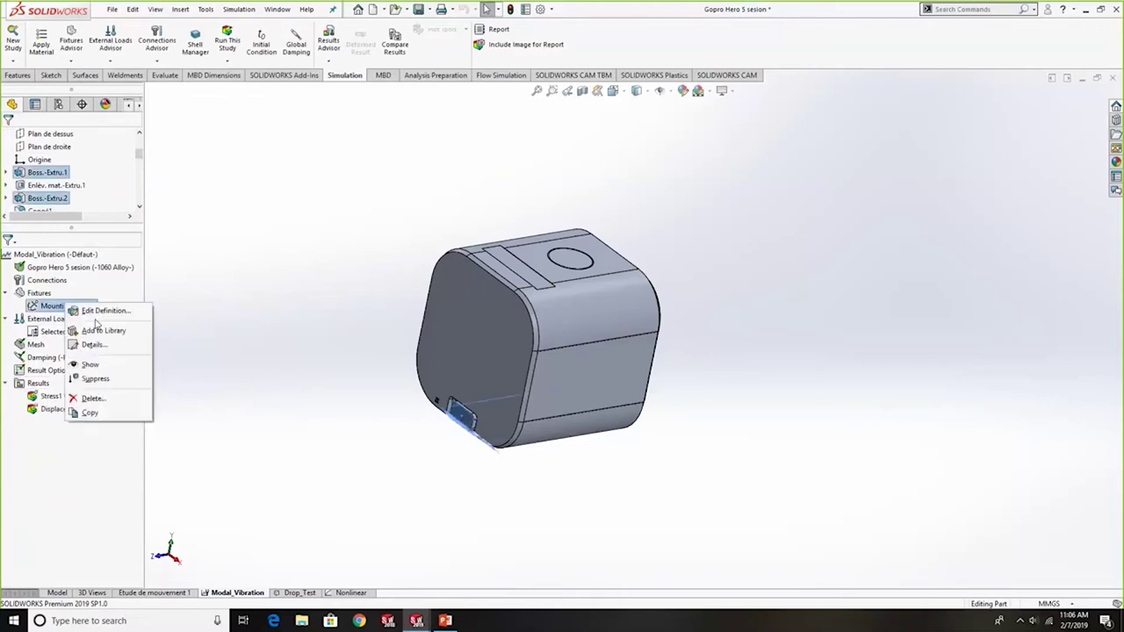
pyautogui.click(90, 363)
pyautogui.click(562, 473)
pyautogui.moveTo(562, 473); pyautogui.dragTo(635, 474, button='middle')
pyautogui.scroll(-3, 596, 399)
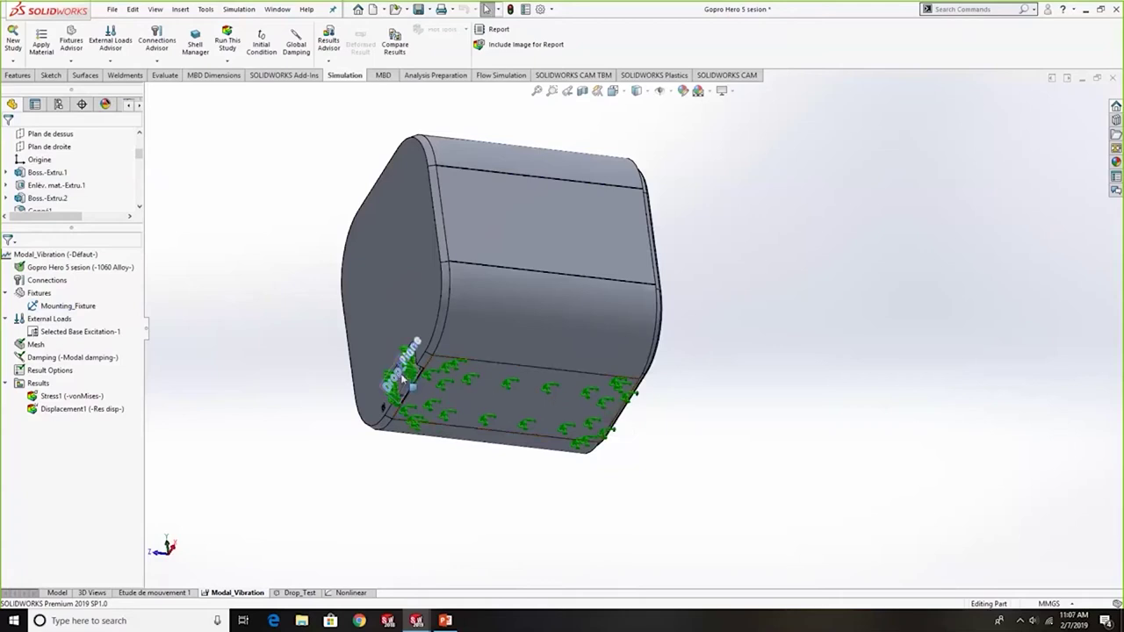
pyautogui.moveTo(402, 376); pyautogui.dragTo(572, 488, button='middle')
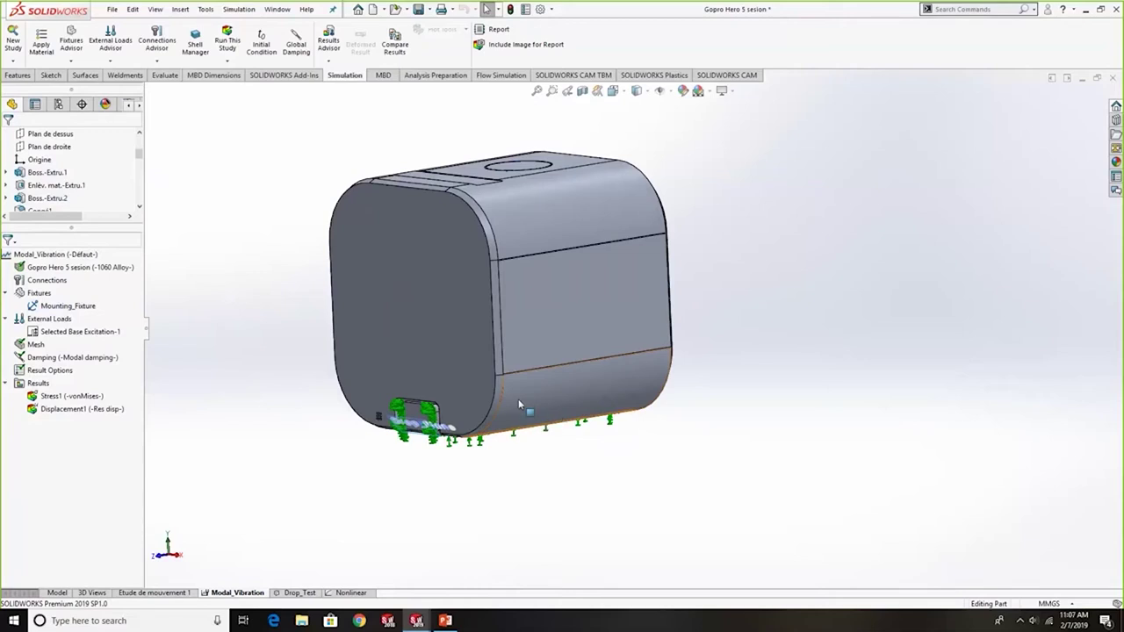
pyautogui.moveTo(518, 406); pyautogui.dragTo(456, 402, button='middle')
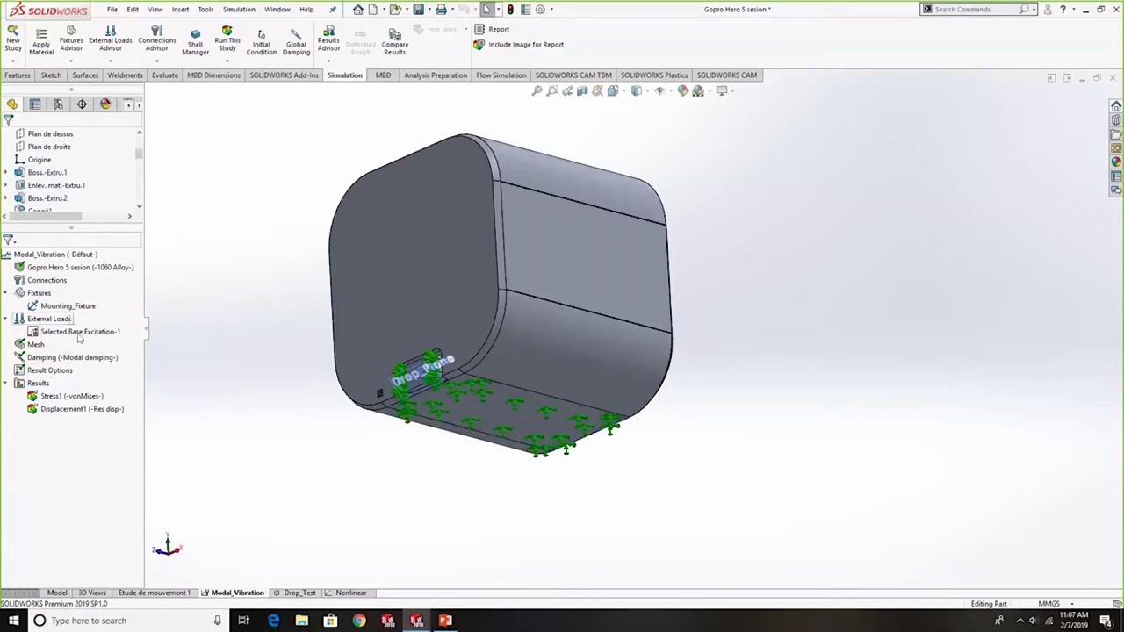
pyautogui.moveTo(79, 337)
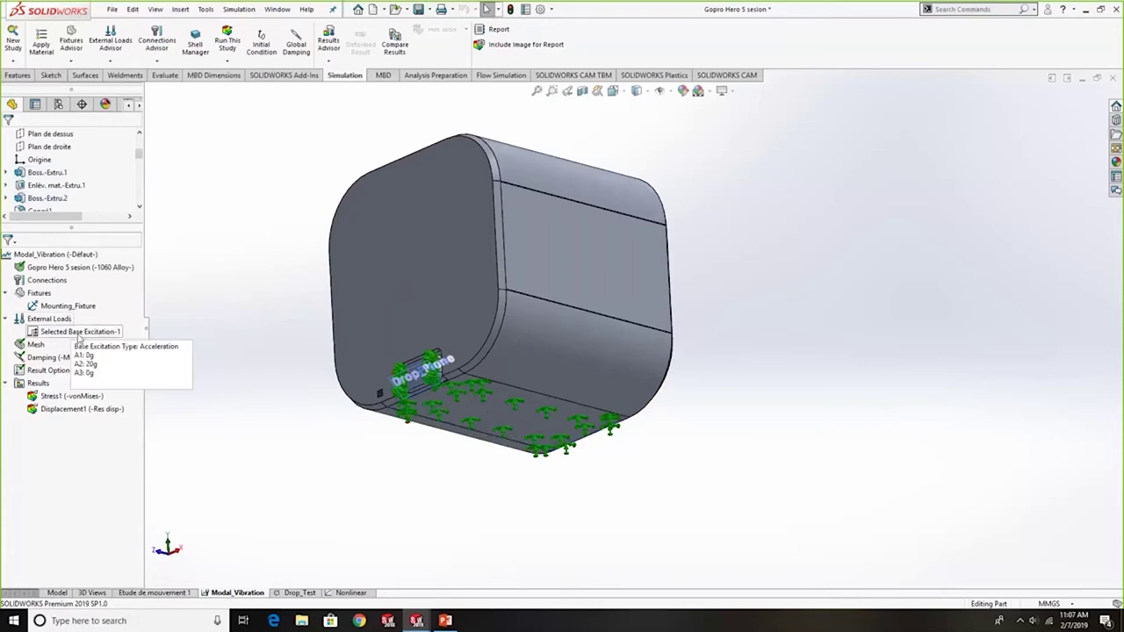
pyautogui.rightClick(70, 307)
pyautogui.click(193, 376)
# Step: Review the available external load types and the Selected Base Excitation-1 definition, including its acceleration time curve
pyautogui.moveTo(72, 337)
pyautogui.click(51, 322)
pyautogui.rightClick(53, 323)
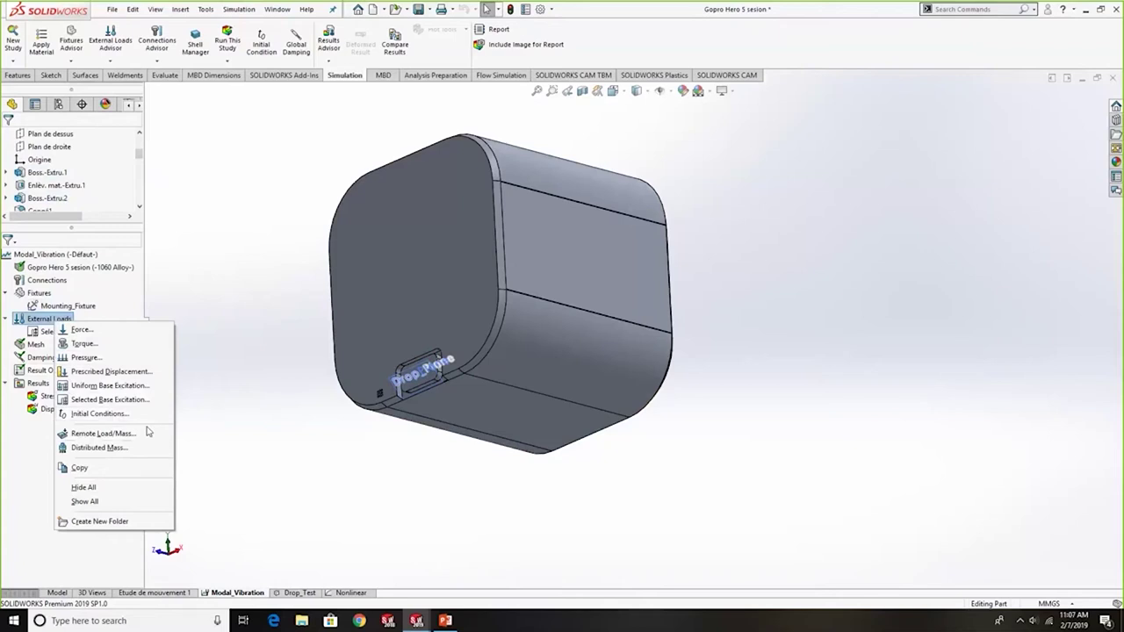
pyautogui.press('Escape')
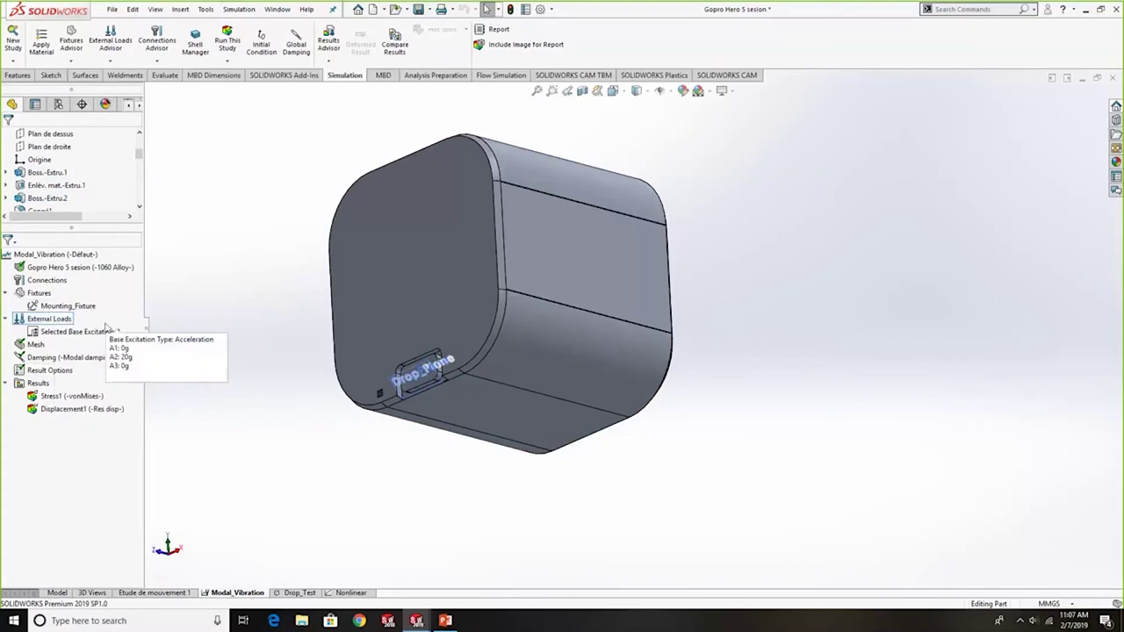
pyautogui.rightClick(99, 332)
pyautogui.click(172, 337)
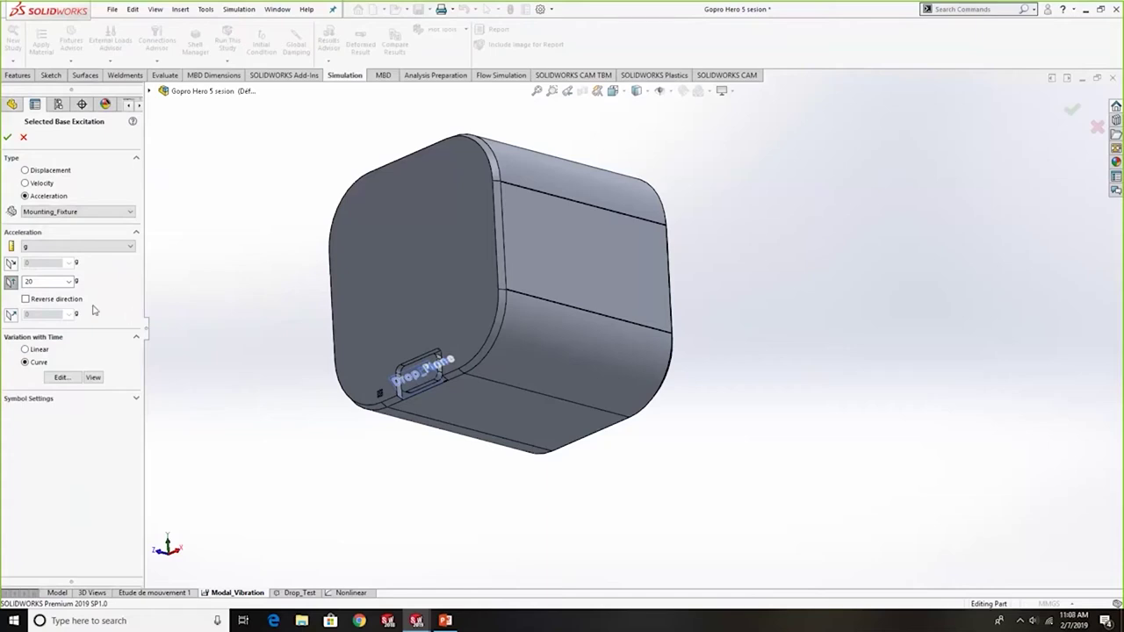
pyautogui.click(62, 377)
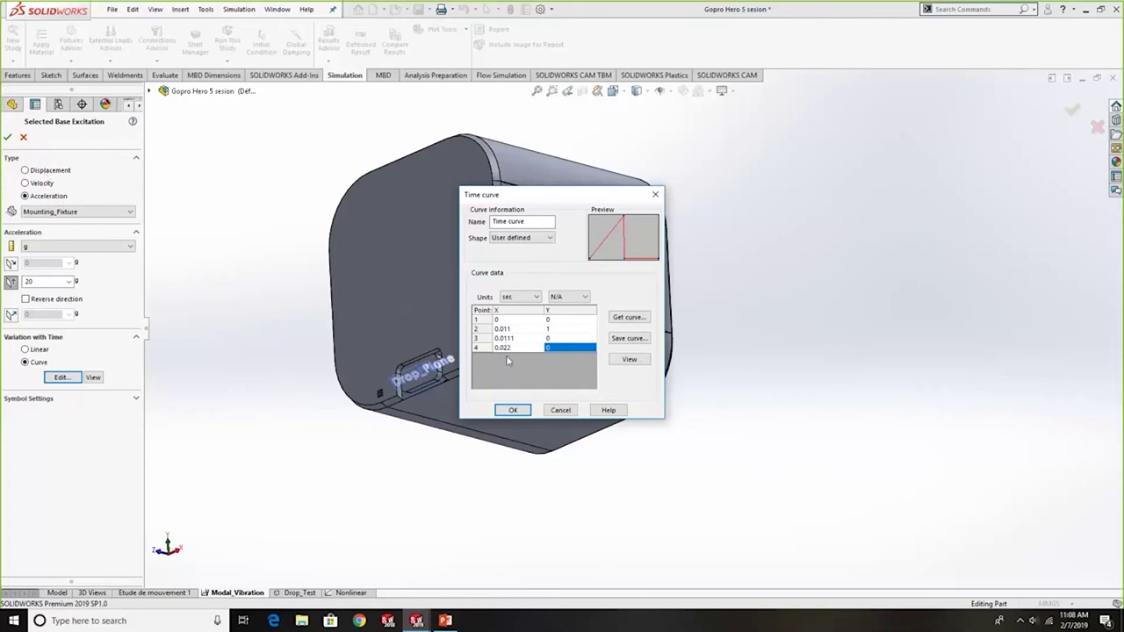
pyautogui.click(655, 194)
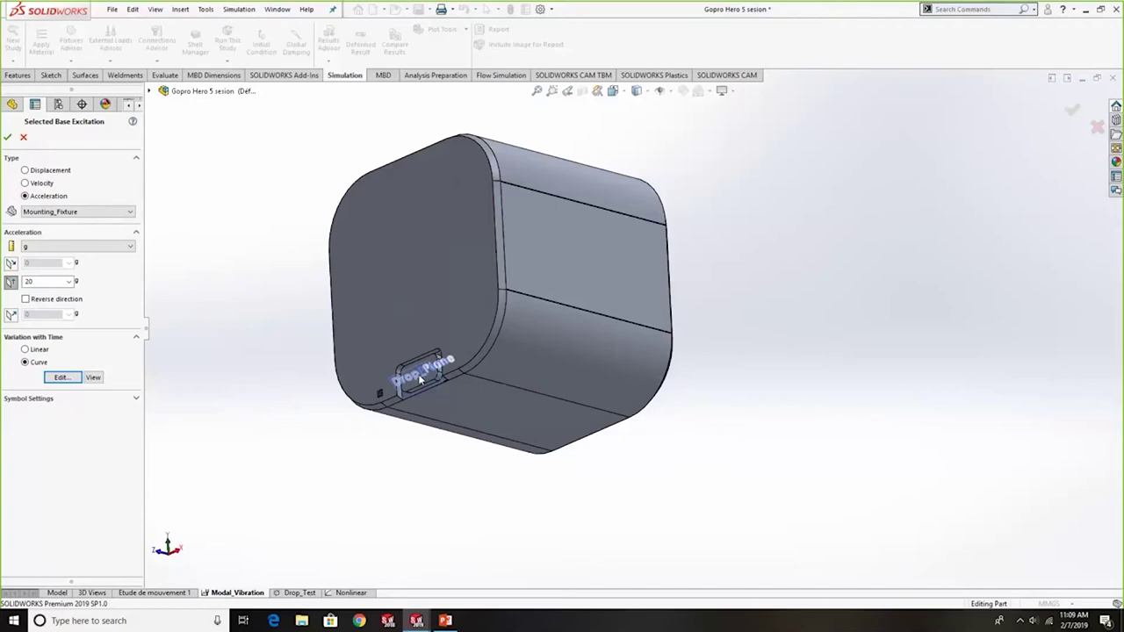
pyautogui.click(7, 137)
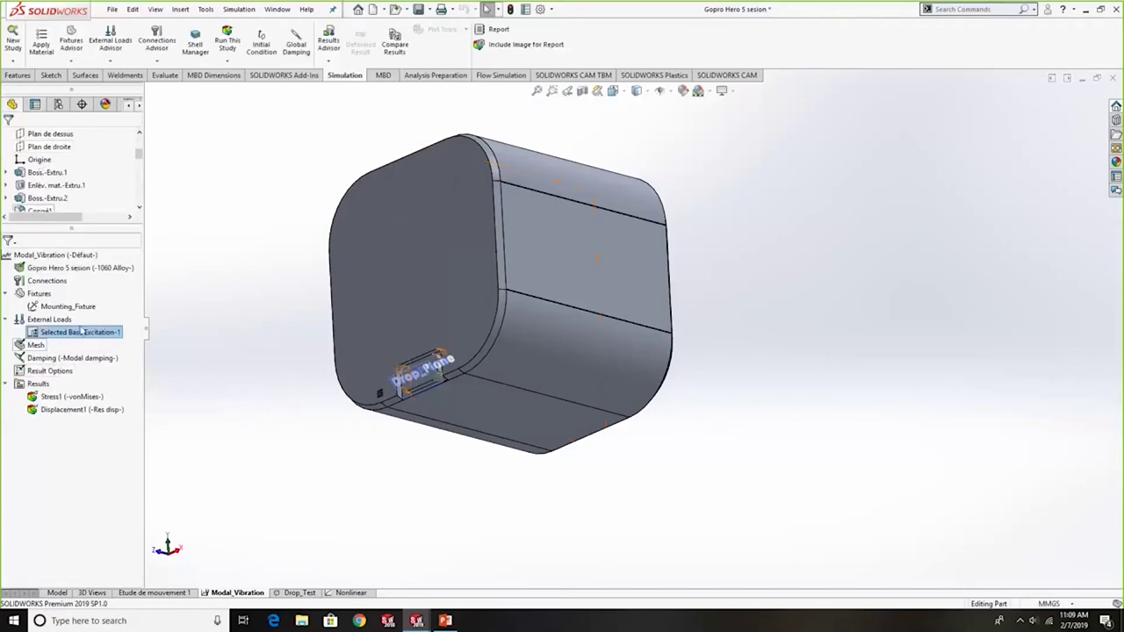
# Step: Try a normal force of 30 lbf in English (IPS) units on the camera's flat end face, with its time variation defined by a curve
pyautogui.moveTo(68, 337)
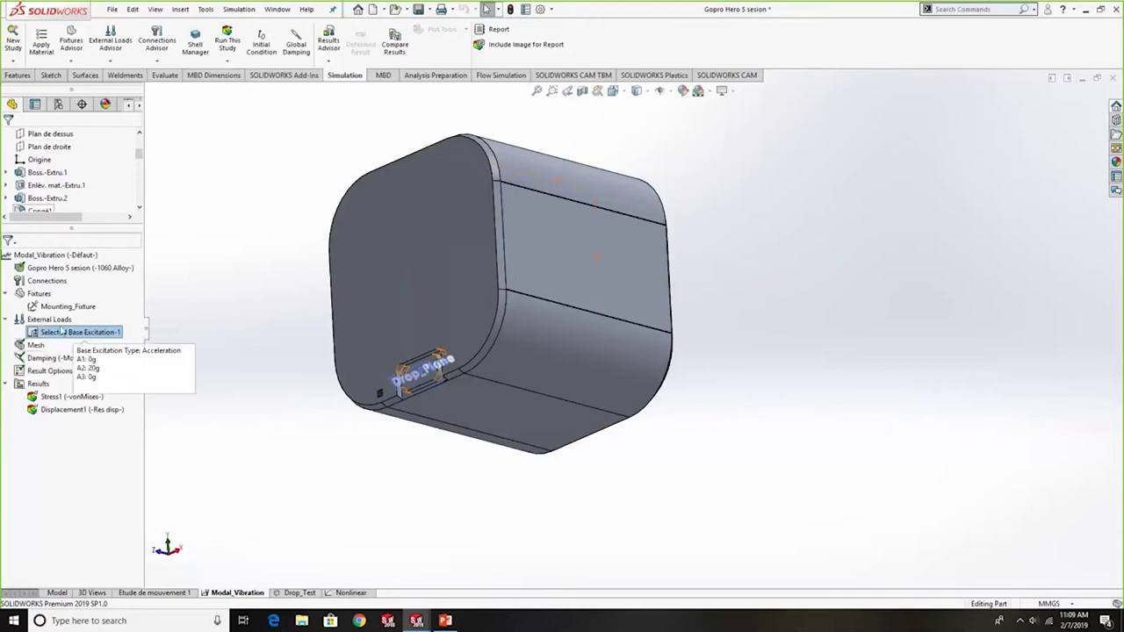
pyautogui.rightClick(56, 321)
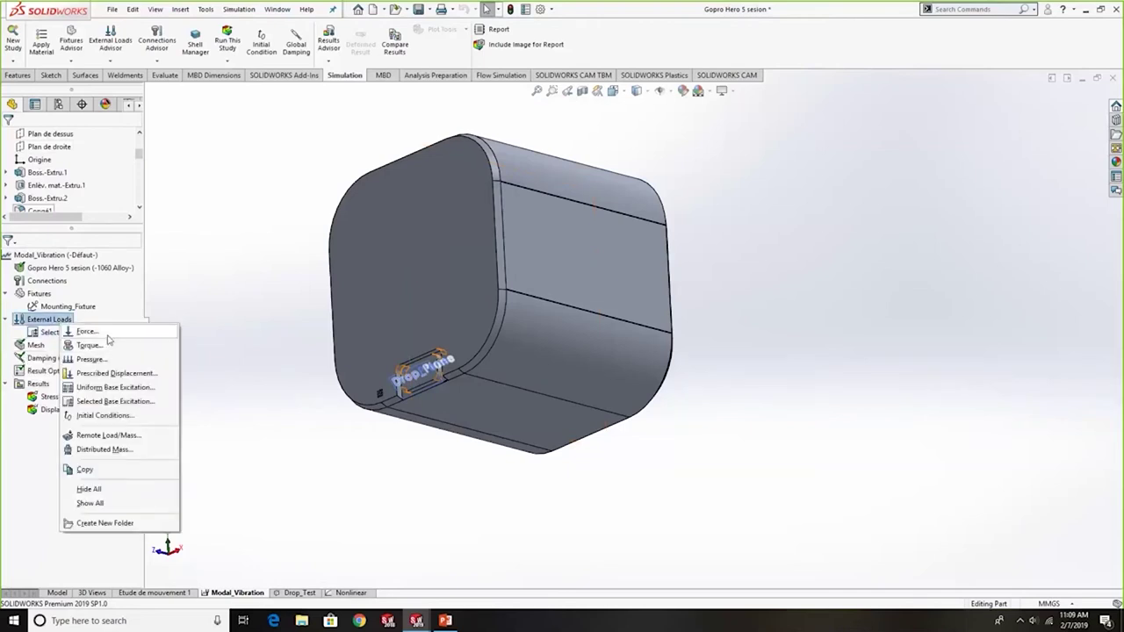
pyautogui.click(109, 334)
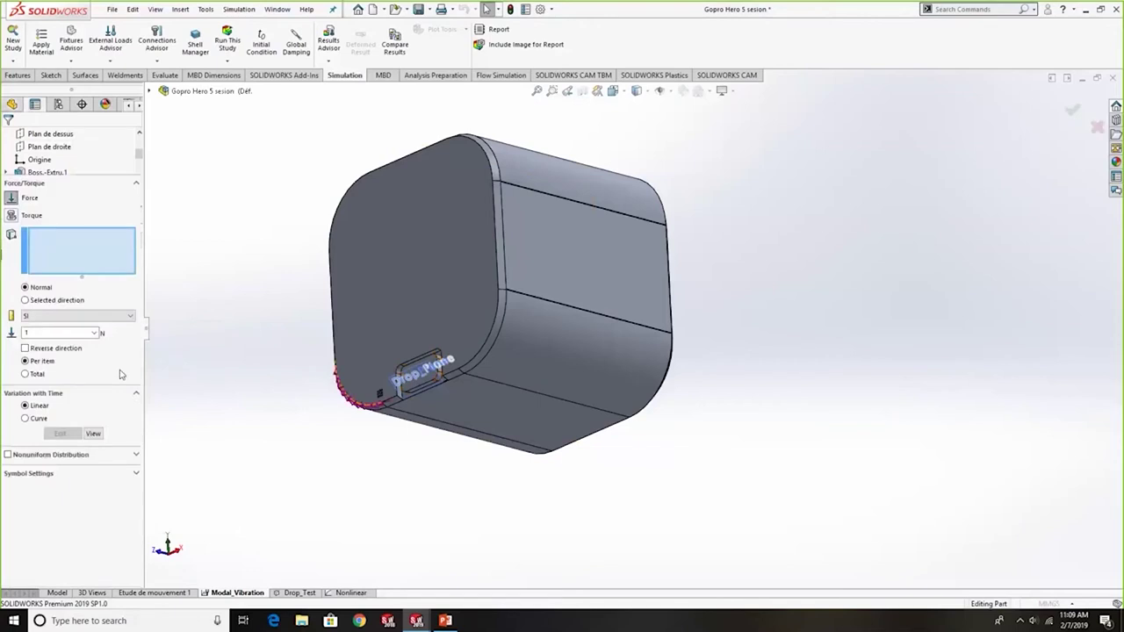
pyautogui.click(450, 302)
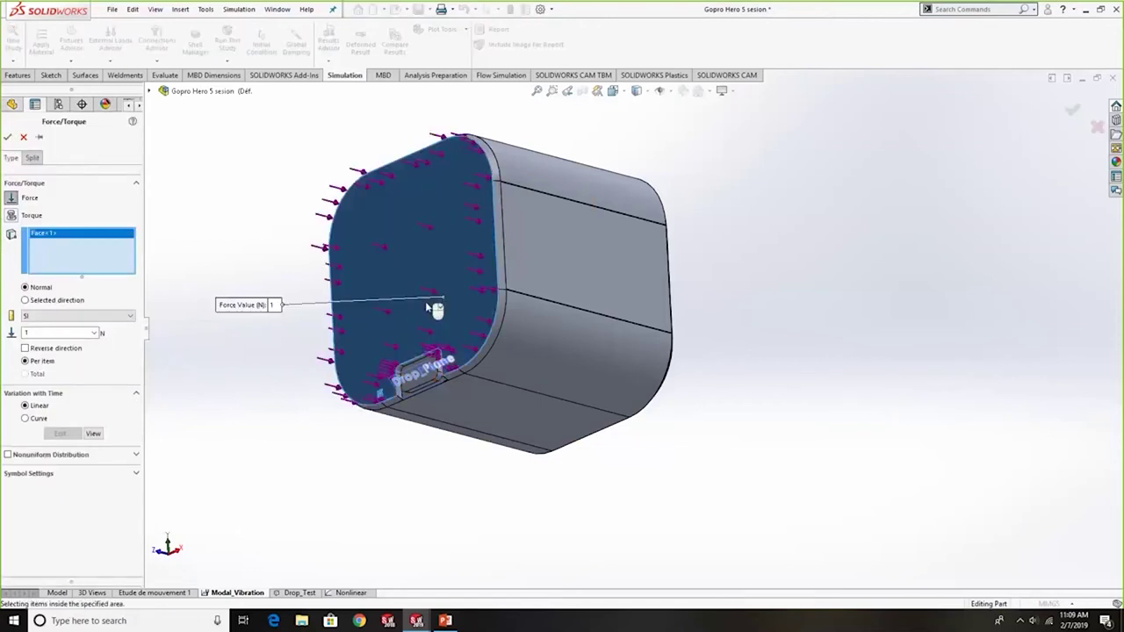
pyautogui.click(38, 422)
pyautogui.click(61, 432)
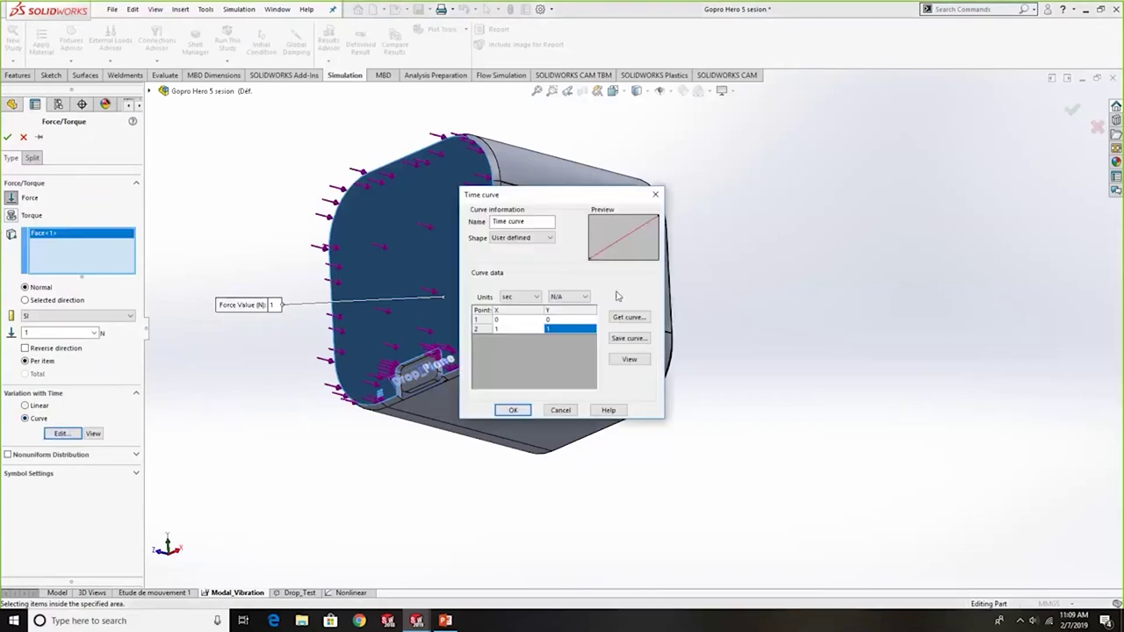
pyautogui.click(508, 319)
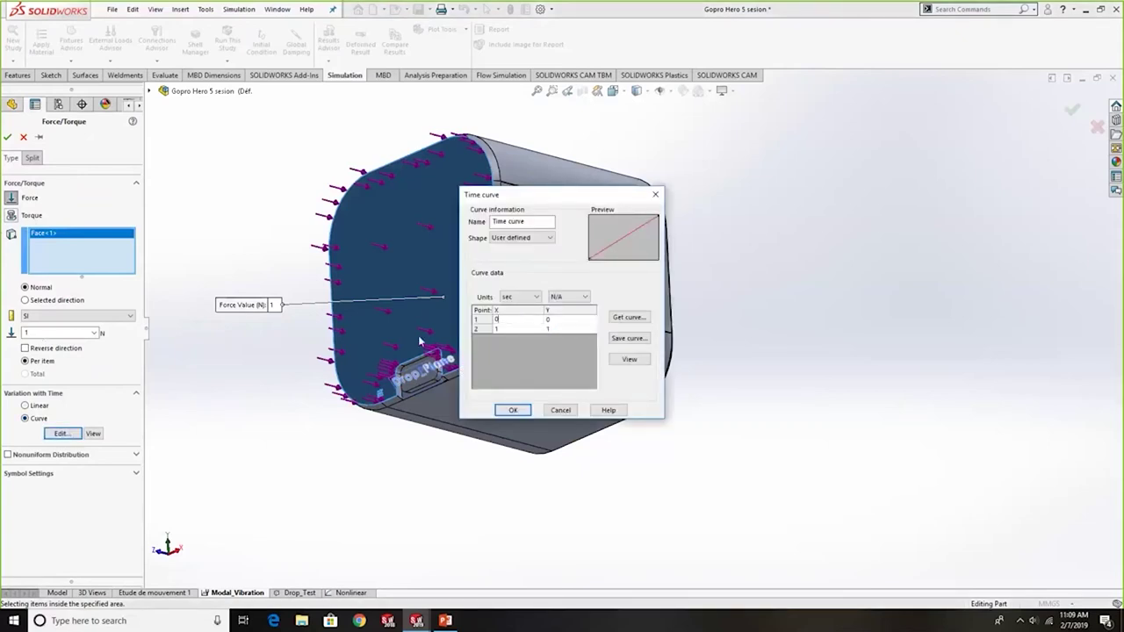
pyautogui.click(567, 410)
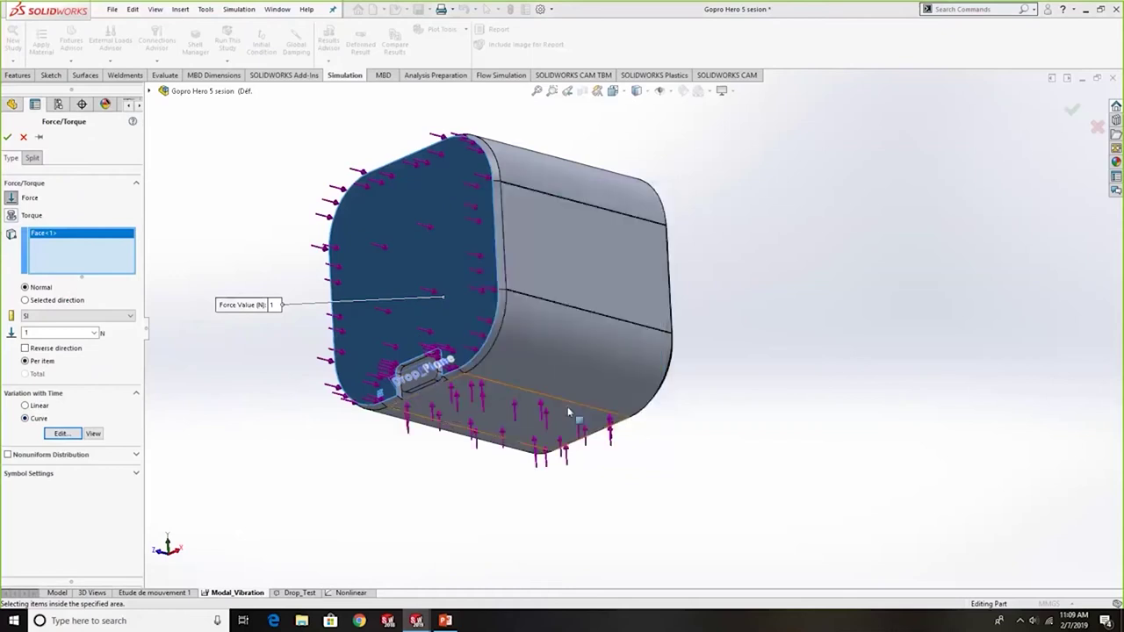
pyautogui.click(87, 316)
pyautogui.click(70, 338)
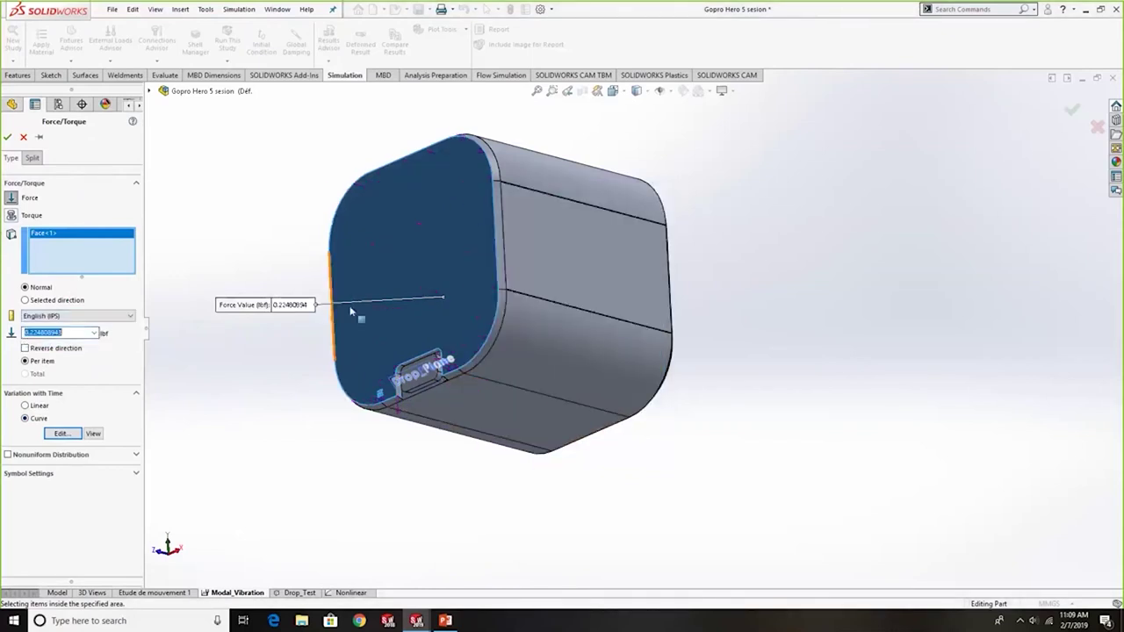
pyautogui.write('30')
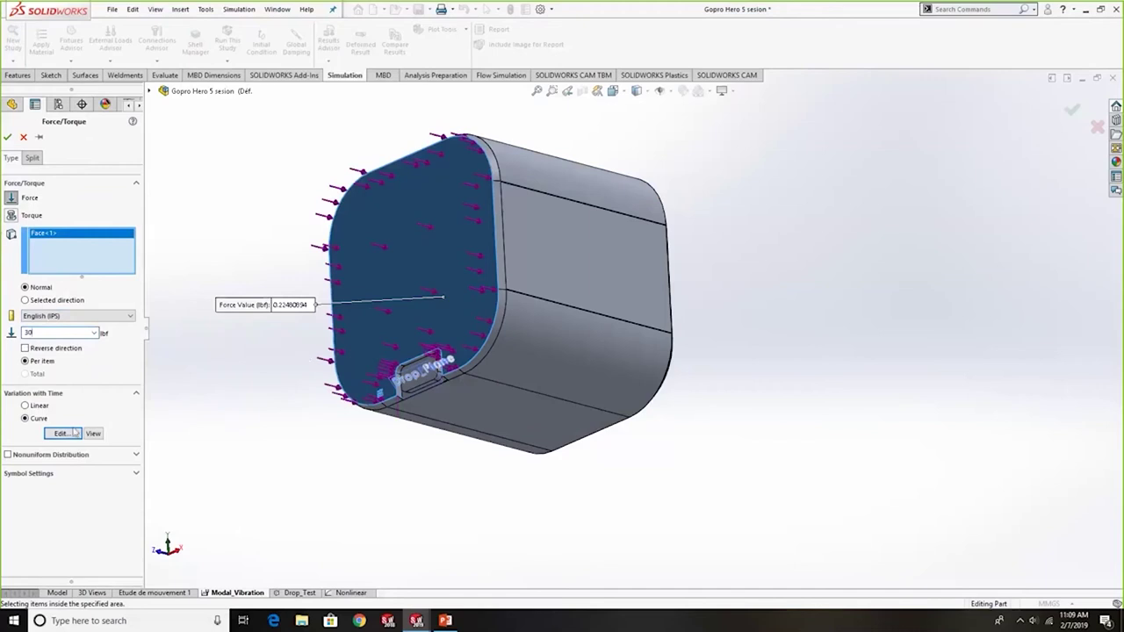
# Step: Set the second point of the force's time curve to 0.5 s with a factor of 0.33 and begin a third point
pyautogui.click(62, 433)
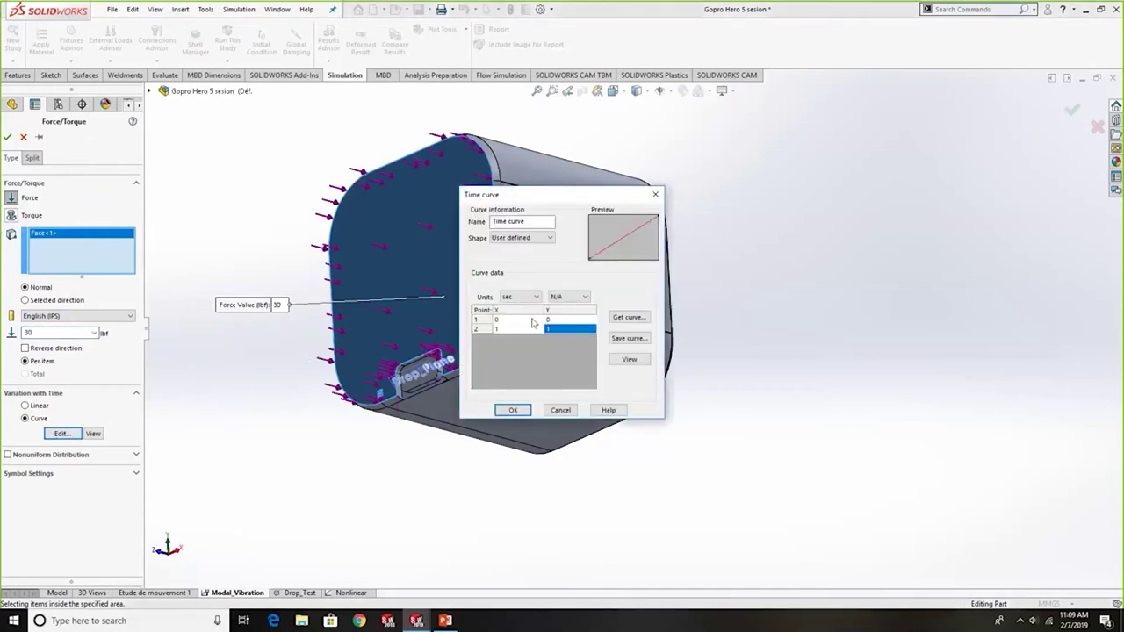
pyautogui.click(532, 325)
pyautogui.write('.5')
pyautogui.click(575, 329)
pyautogui.doubleClick(574, 330)
pyautogui.write('.33')
pyautogui.click(486, 331)
pyautogui.press('Down')
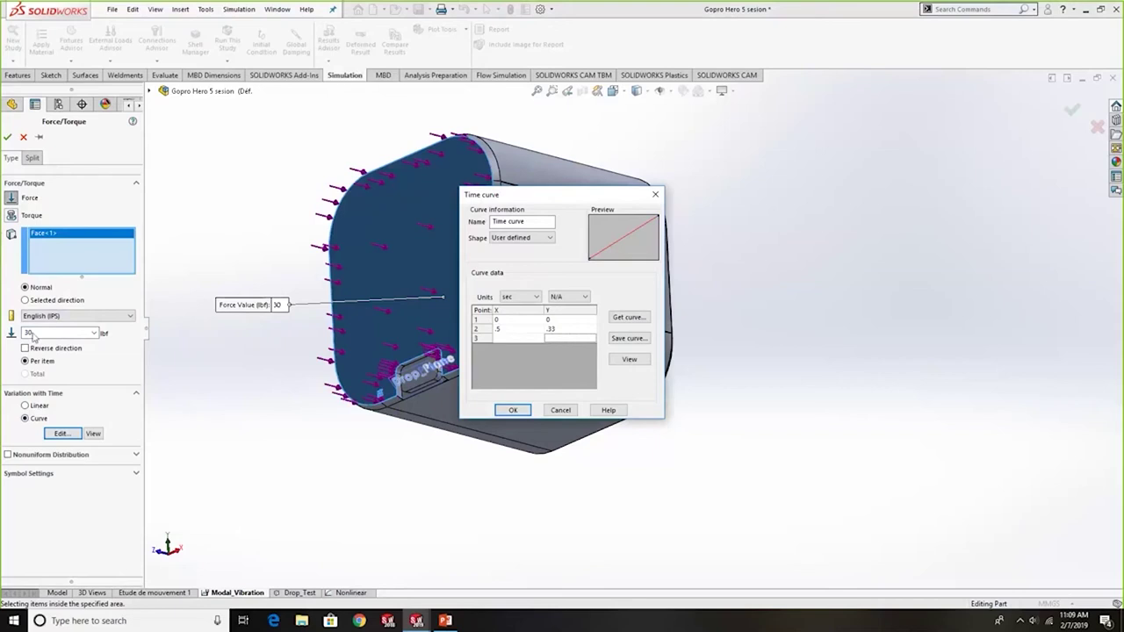
# Step: Fill in the third time curve point with 1 s and a factor of 0.5, then discard the force definition
pyautogui.click(507, 339)
pyautogui.write('1')
pyautogui.click(569, 340)
pyautogui.write('.5')
pyautogui.press('Return')
pyautogui.click(513, 410)
pyautogui.click(24, 137)
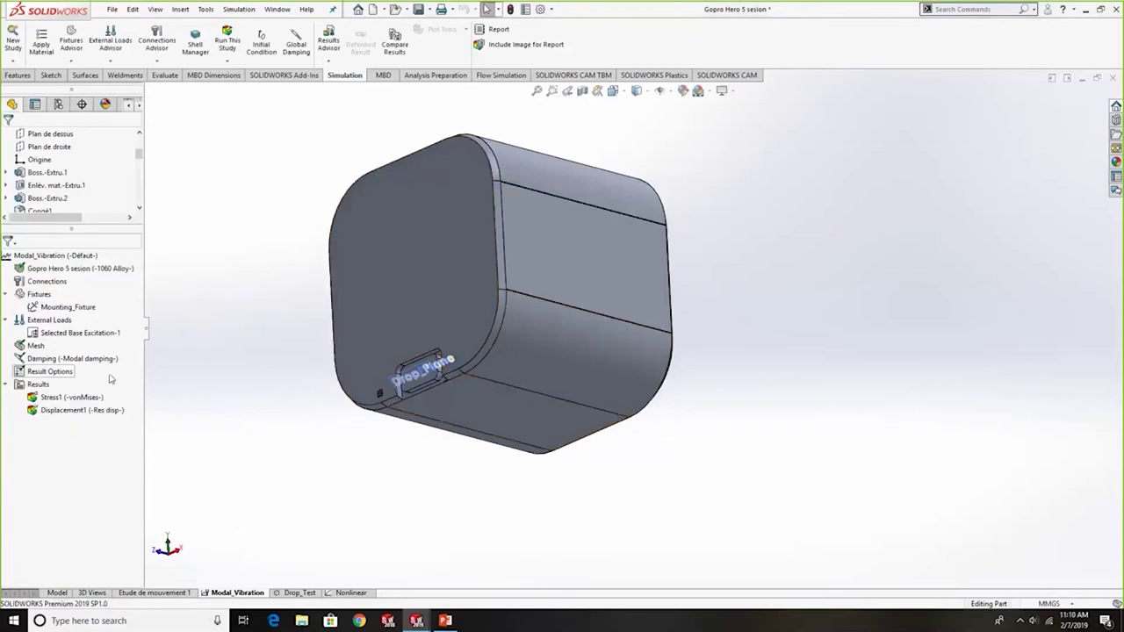
# Step: Review the global modal damping settings of the study, including the mode range and damping ratio
pyautogui.rightClick(73, 363)
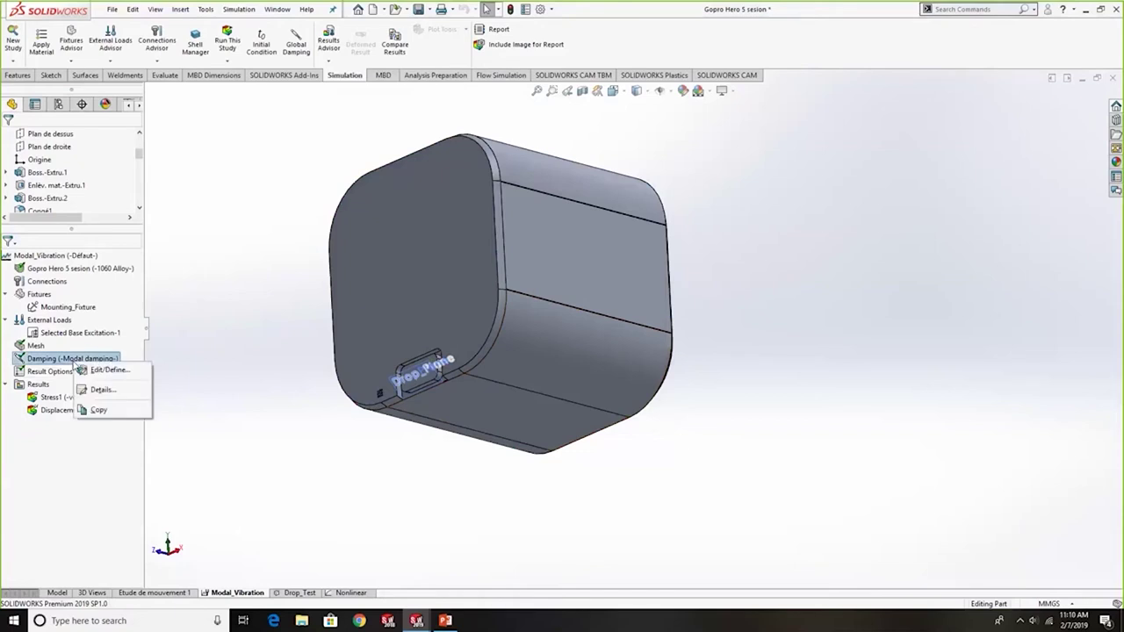
pyautogui.click(110, 370)
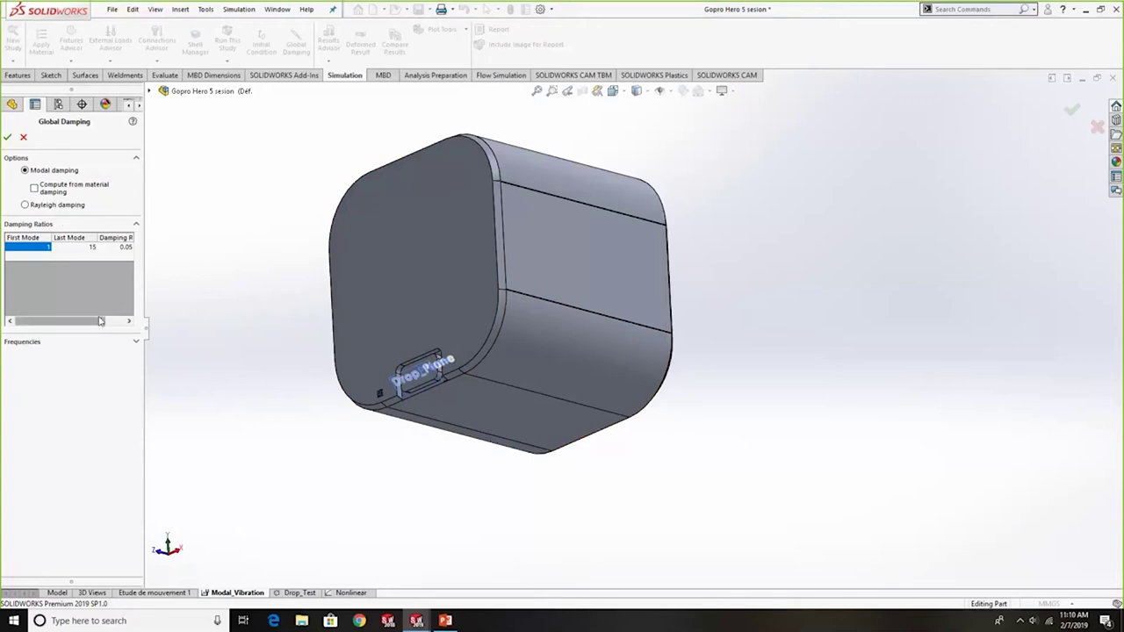
pyautogui.moveTo(100, 321)
pyautogui.mouseDown()
pyautogui.moveTo(125, 323)
pyautogui.moveTo(104, 322)
pyautogui.mouseUp()
pyautogui.click(7, 137)
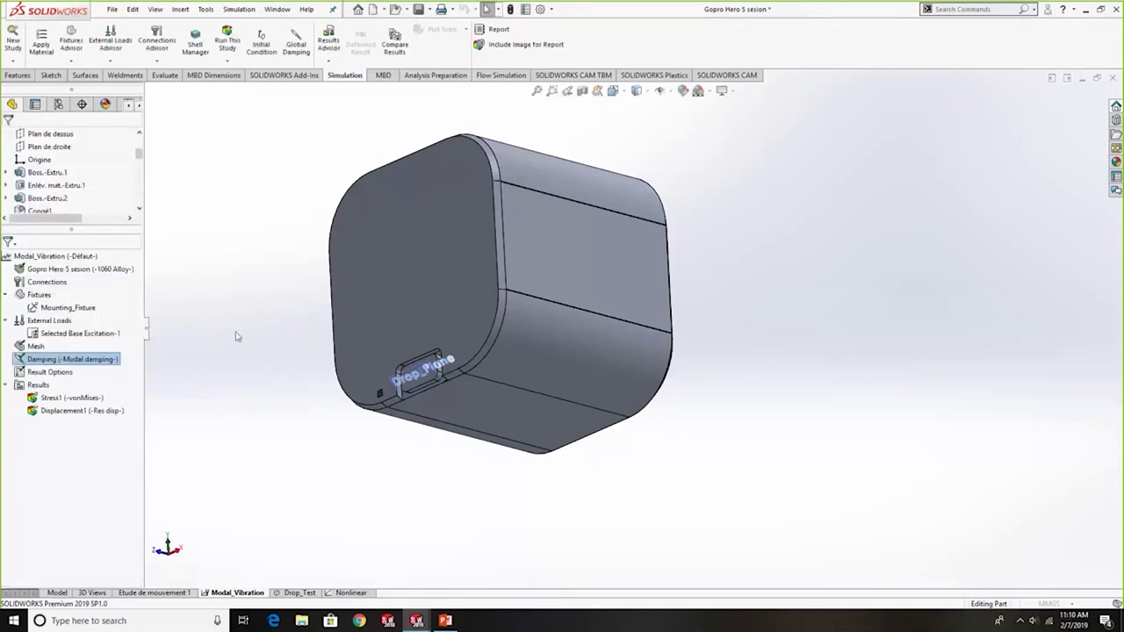
# Step: Open the properties of the Modal_Vibration study and enter 15 as the number of frequencies
pyautogui.rightClick(72, 256)
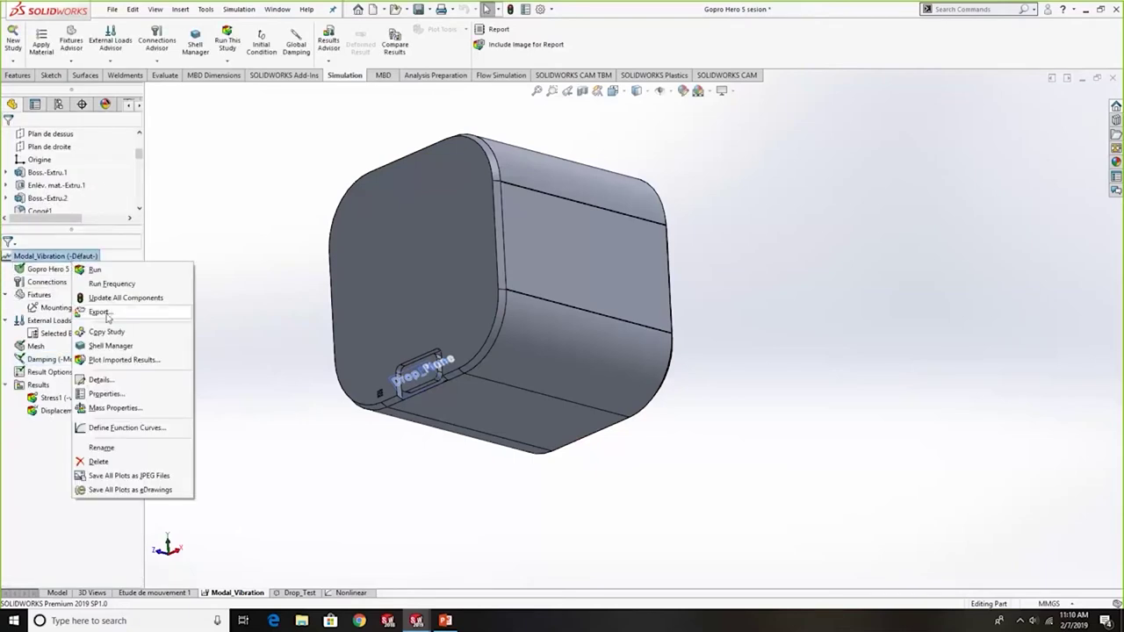
pyautogui.click(144, 395)
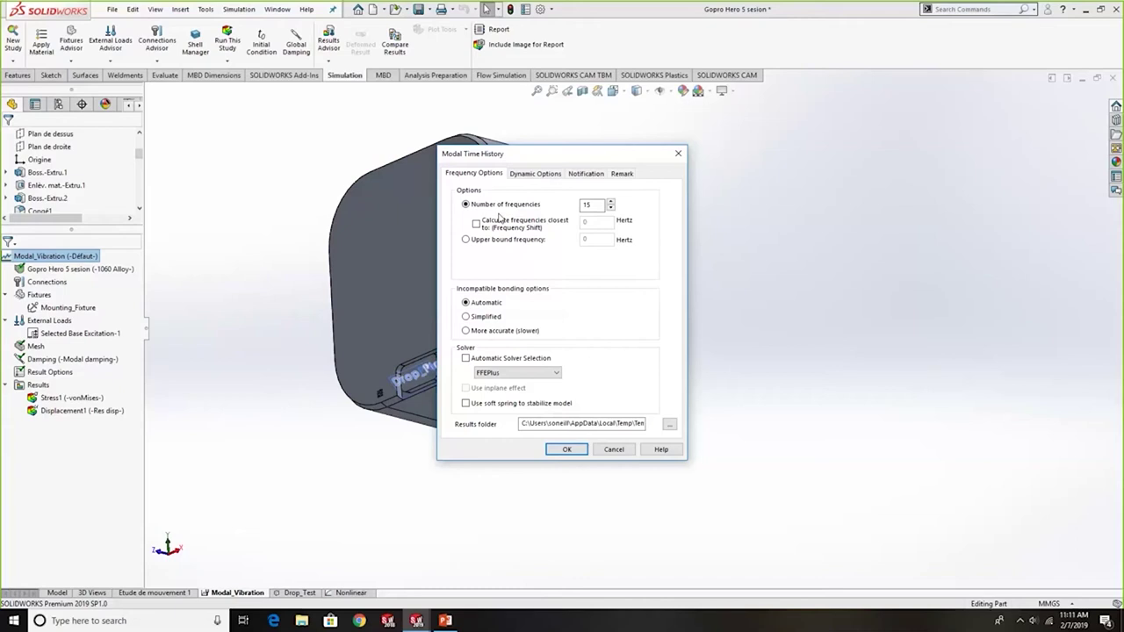
pyautogui.click(612, 203)
pyautogui.press('BackSpace')
pyautogui.press('BackSpace')
pyautogui.write('15')
pyautogui.moveTo(545, 154); pyautogui.dragTo(787, 164)
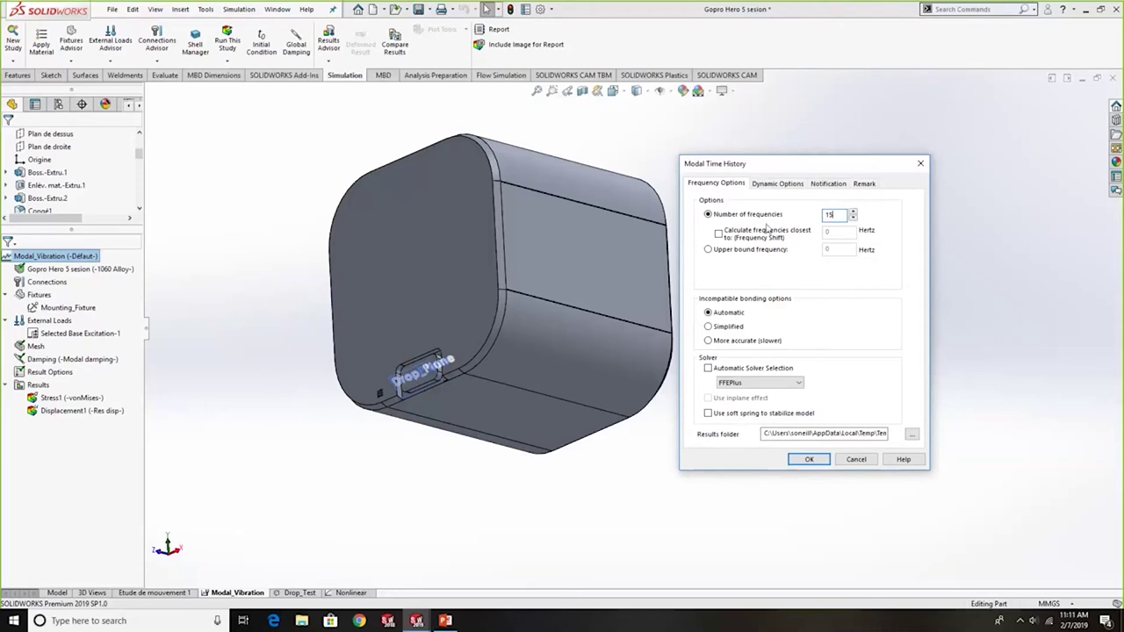
# Step: Compare the study's frequency options with its dynamic time range settings
pyautogui.click(777, 183)
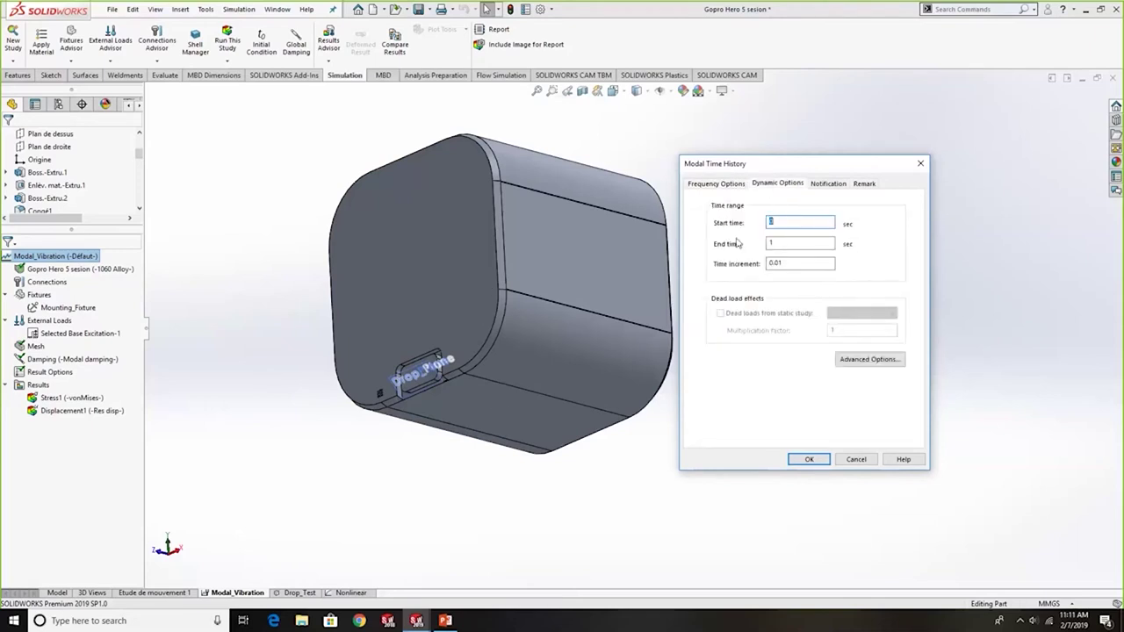
pyautogui.click(724, 185)
pyautogui.click(777, 183)
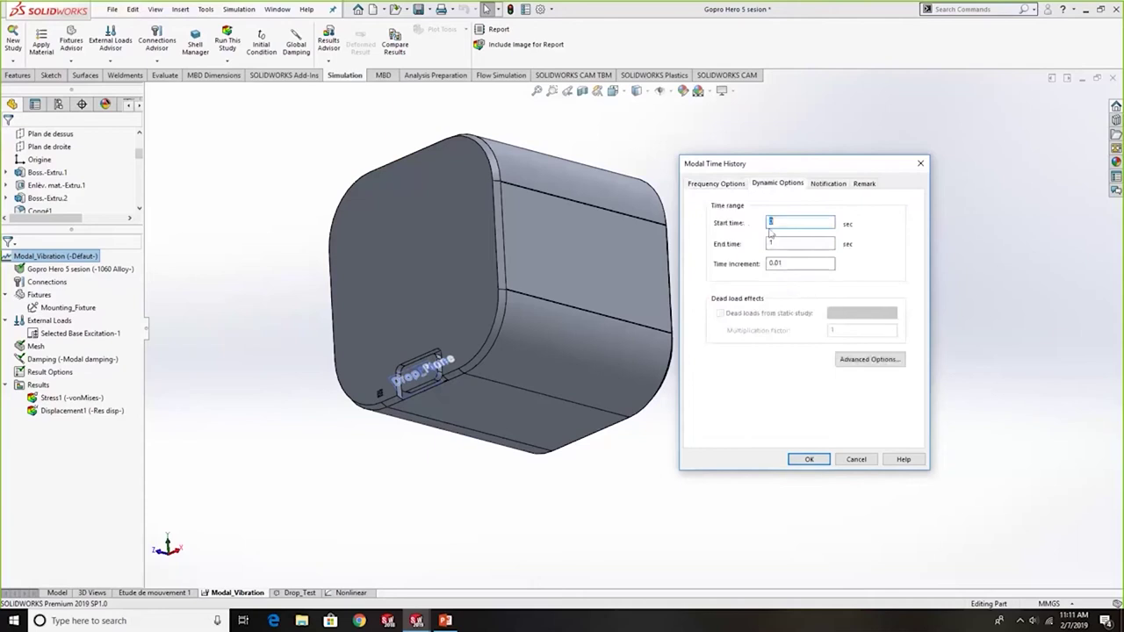
pyautogui.click(730, 185)
# Step: Try end times of 60 and 3600 seconds in the dynamic time range, then discard the study property changes
pyautogui.click(785, 184)
pyautogui.press('Tab')
pyautogui.write('60')
pyautogui.press('BackSpace')
pyautogui.press('BackSpace')
pyautogui.write('3600')
pyautogui.press('BackSpace')
pyautogui.press('BackSpace')
pyautogui.press('BackSpace')
pyautogui.press('BackSpace')
pyautogui.click(745, 183)
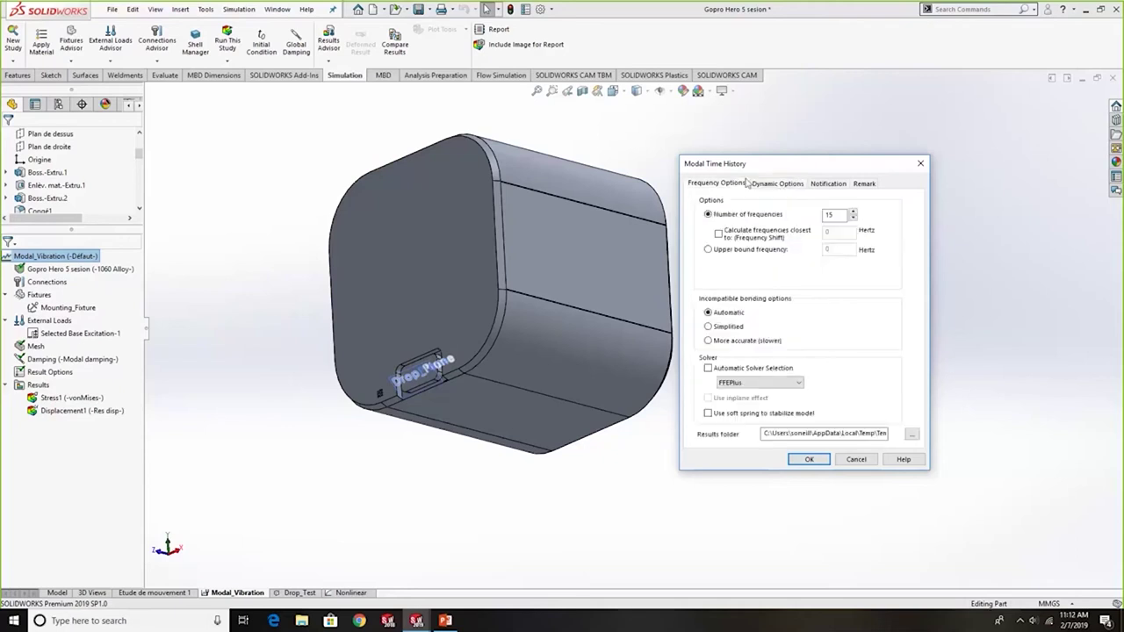
pyautogui.click(919, 165)
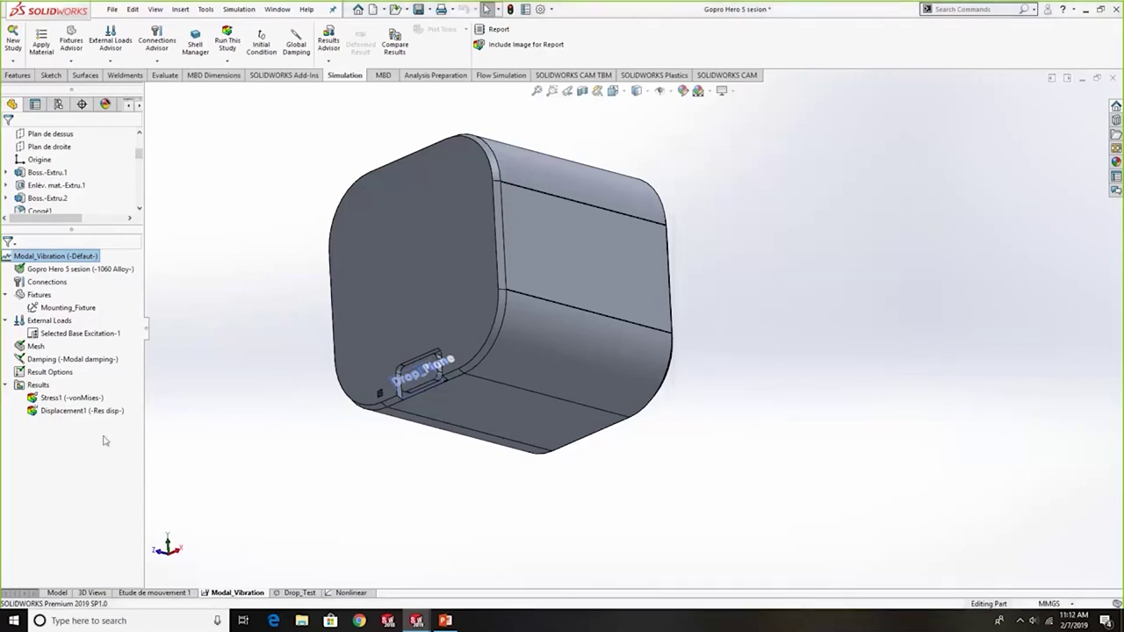
# Step: Review the study's result options, including the saved solution steps, stress quantities and mode selection
pyautogui.rightClick(48, 371)
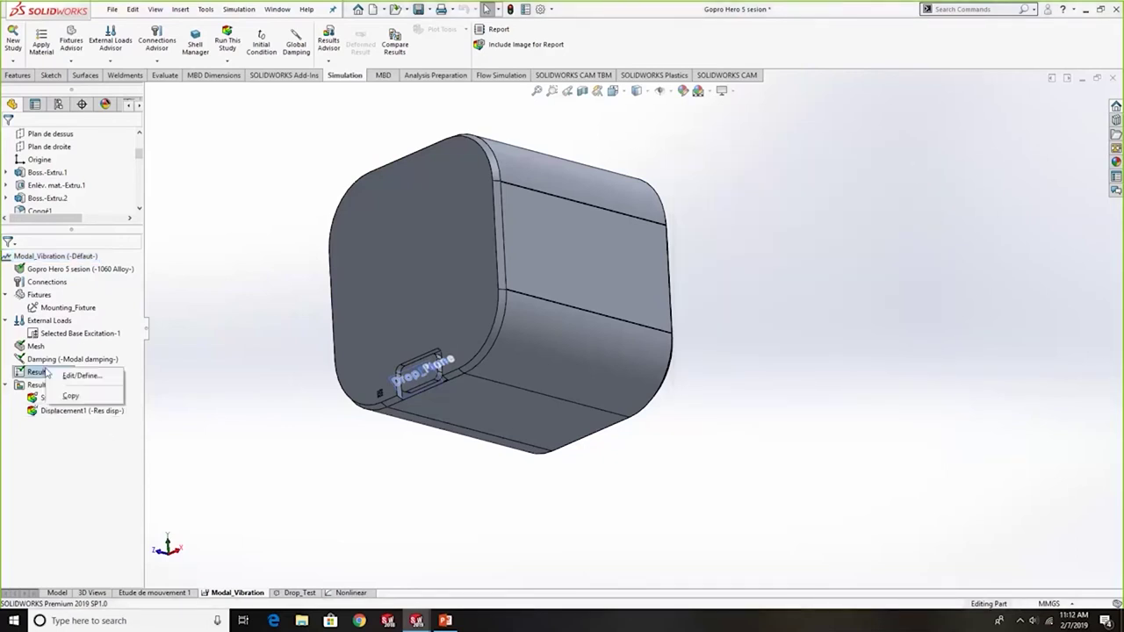
pyautogui.click(92, 381)
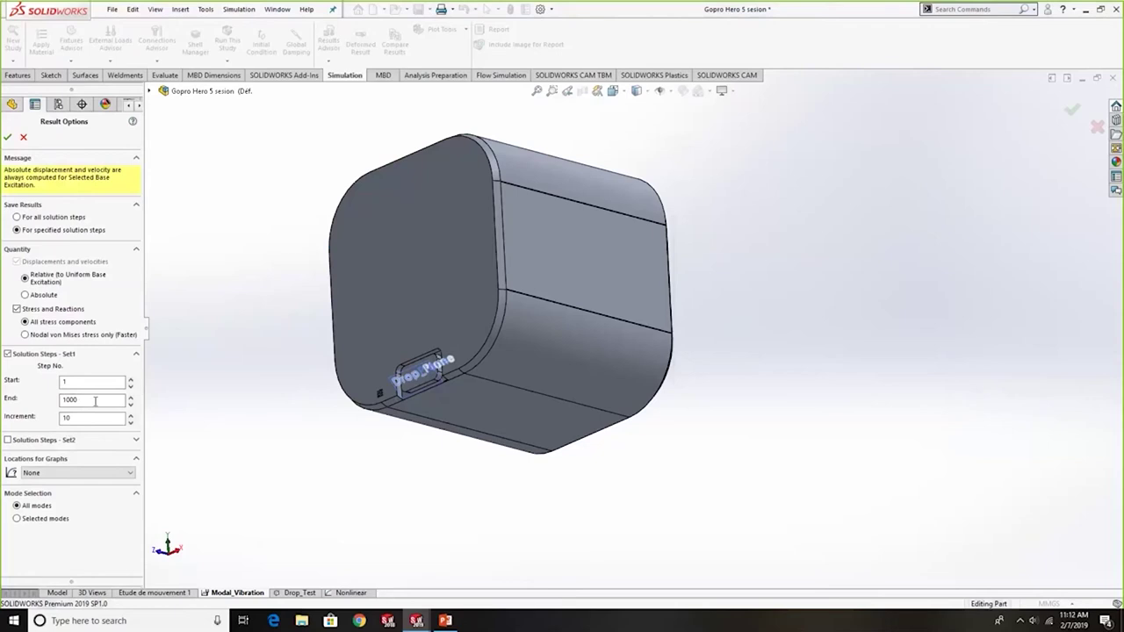
pyautogui.click(7, 137)
# Step: Display the von Mises stress plot and examine its plot step options, trying a single time step before restoring the maximum envelope
pyautogui.doubleClick(90, 400)
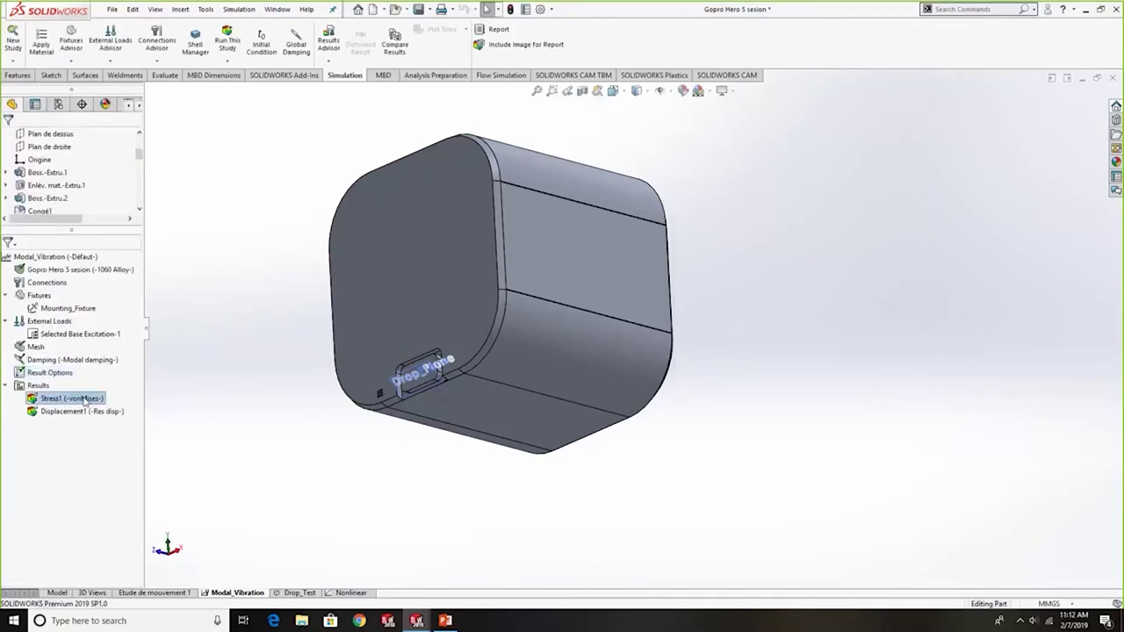
pyautogui.moveTo(377, 386); pyautogui.dragTo(394, 321, button='middle')
pyautogui.rightClick(77, 404)
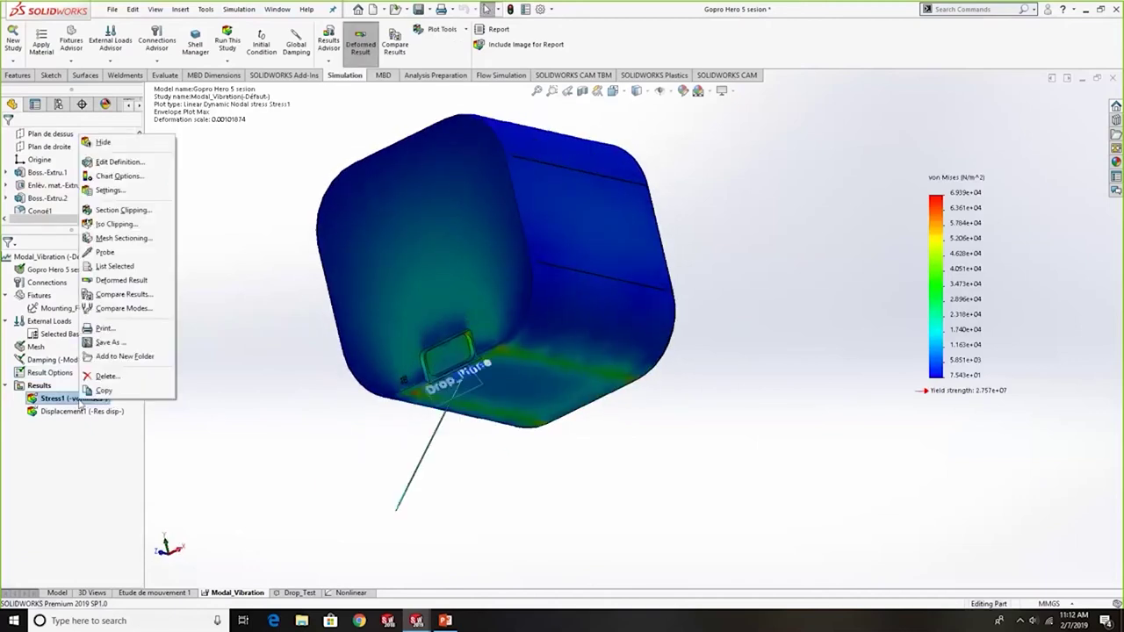
pyautogui.click(369, 350)
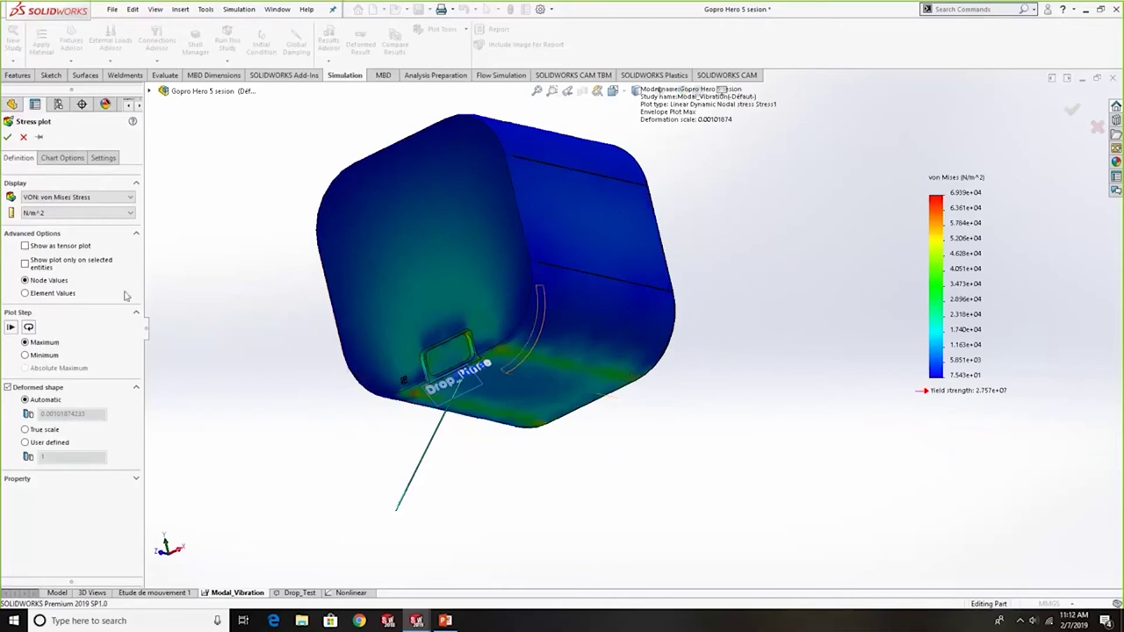
pyautogui.click(11, 326)
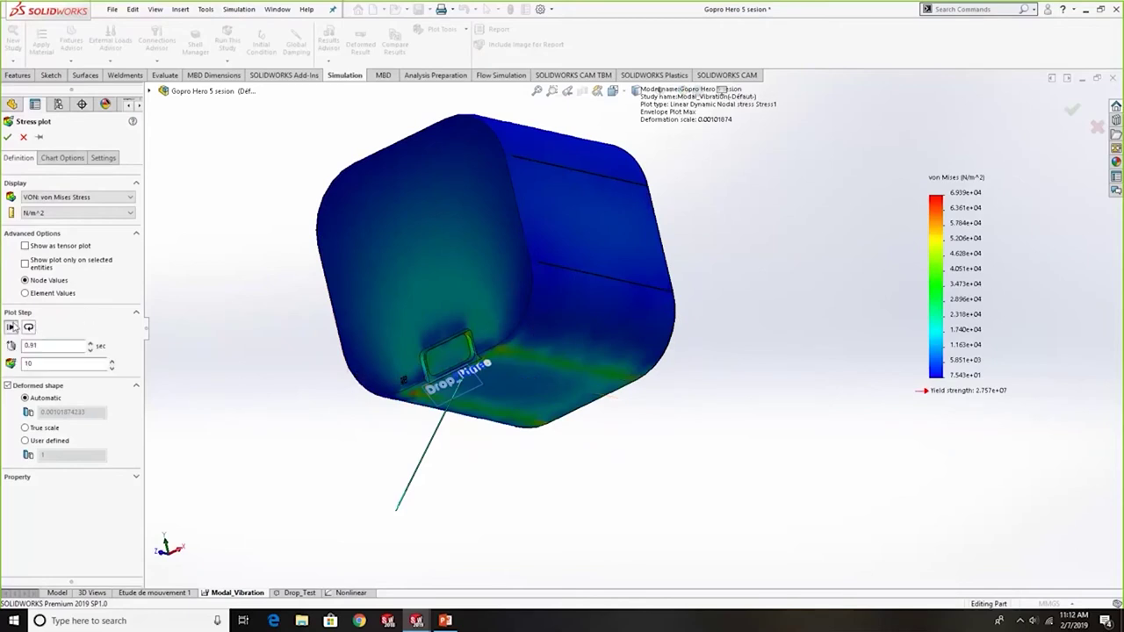
pyautogui.click(91, 349)
pyautogui.click(28, 327)
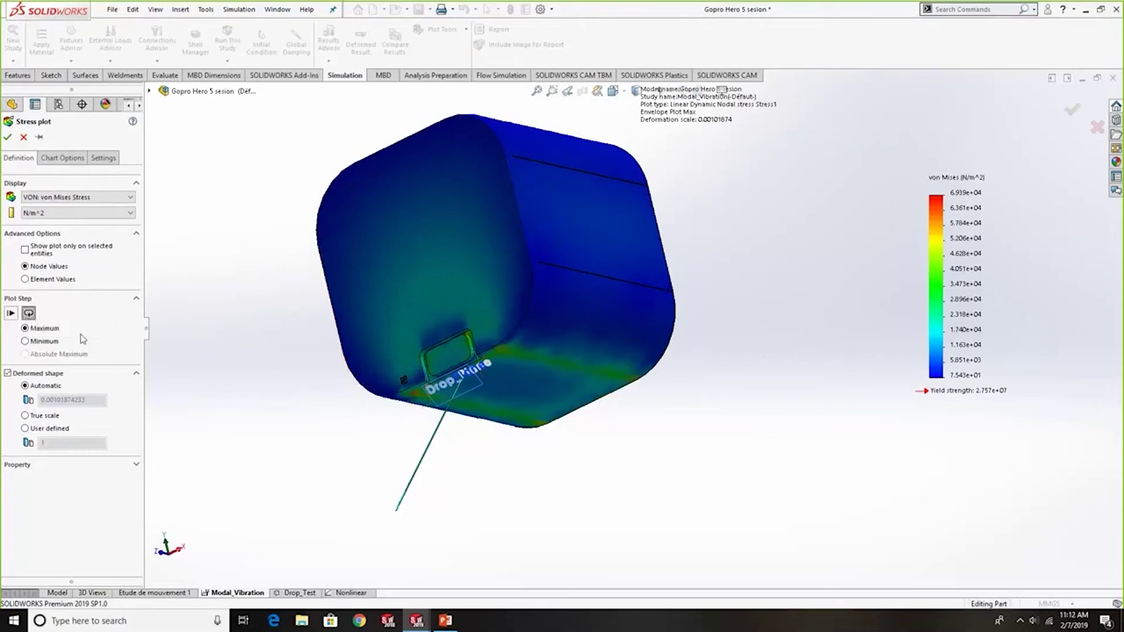
pyautogui.click(8, 137)
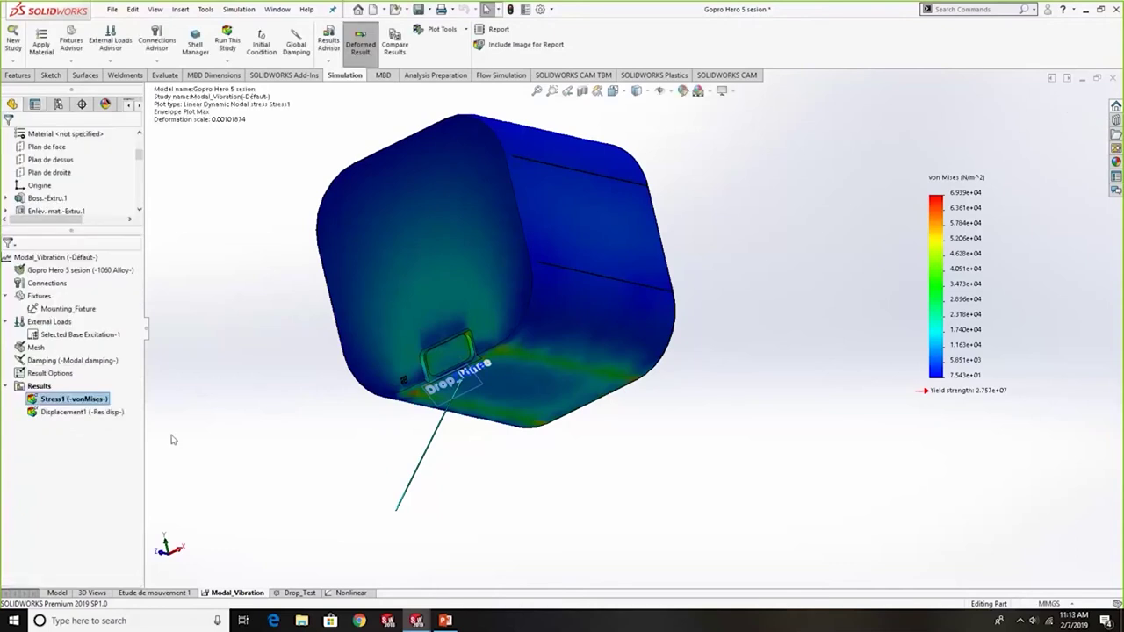
pyautogui.rightClick(38, 386)
pyautogui.press('Escape')
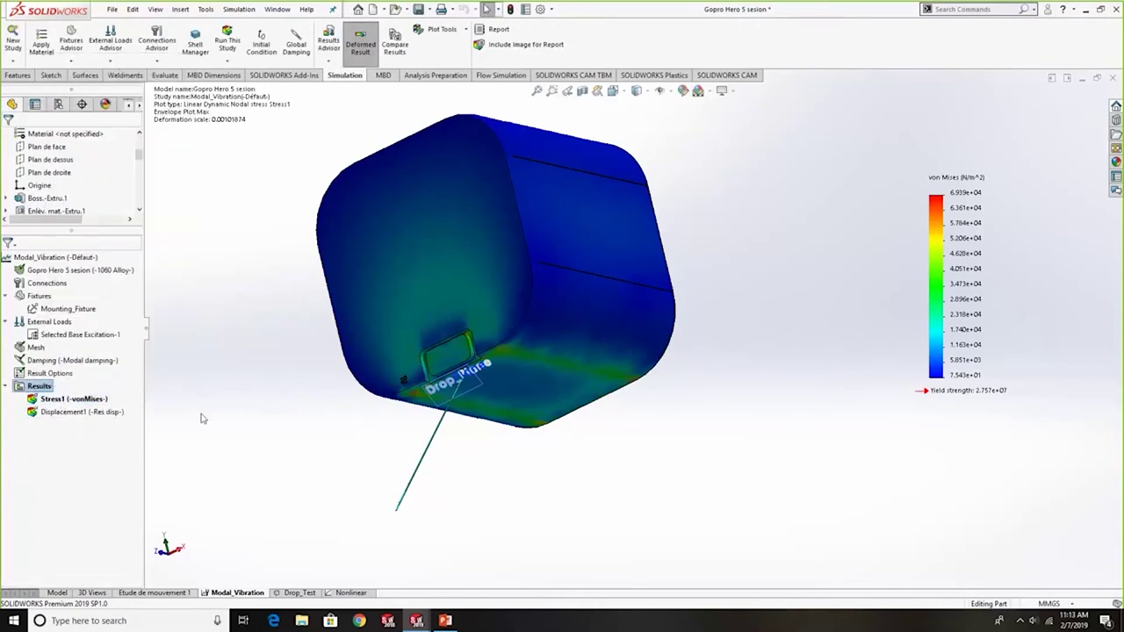
# Step: Minimize the GoPro part and bring up the Harmonic analysis study of the Alternator assembly
pyautogui.click(1083, 79)
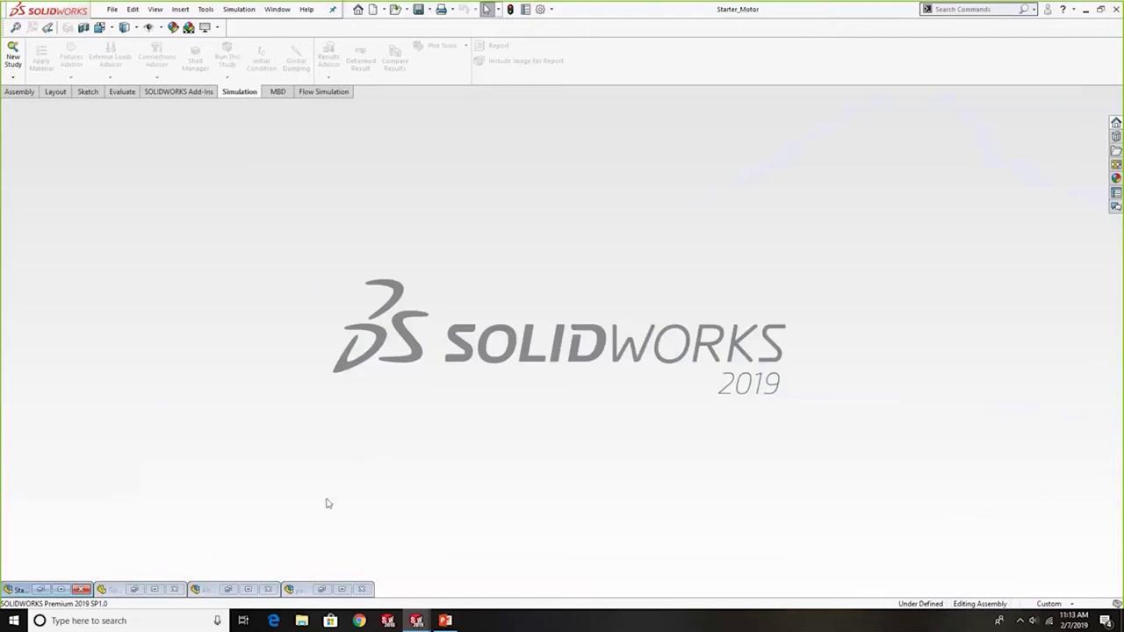
pyautogui.click(250, 590)
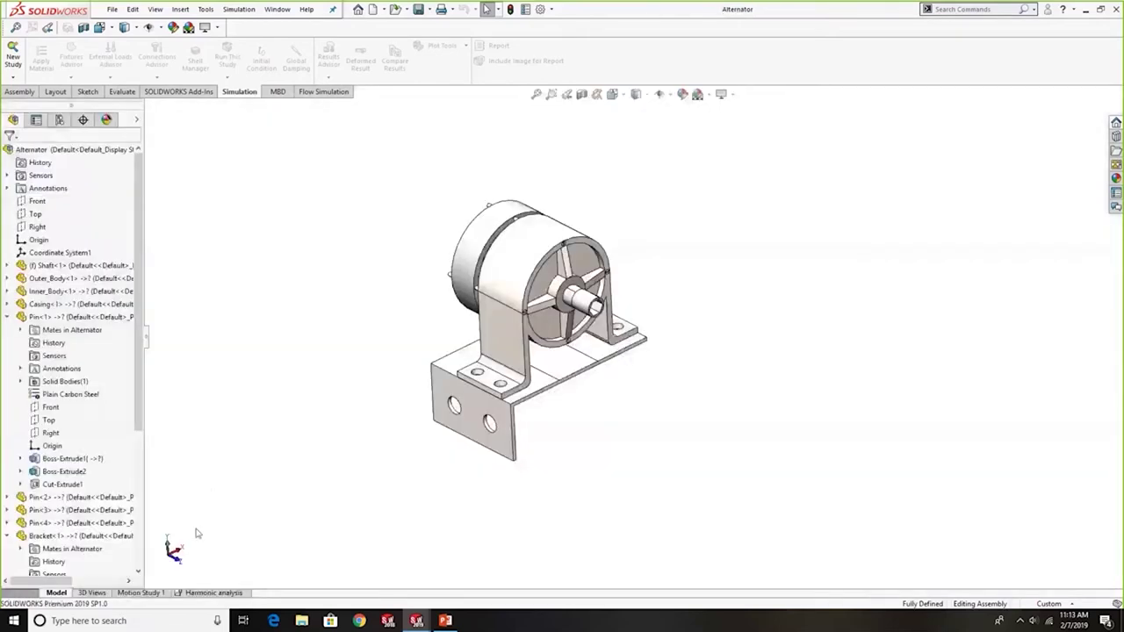
pyautogui.click(215, 593)
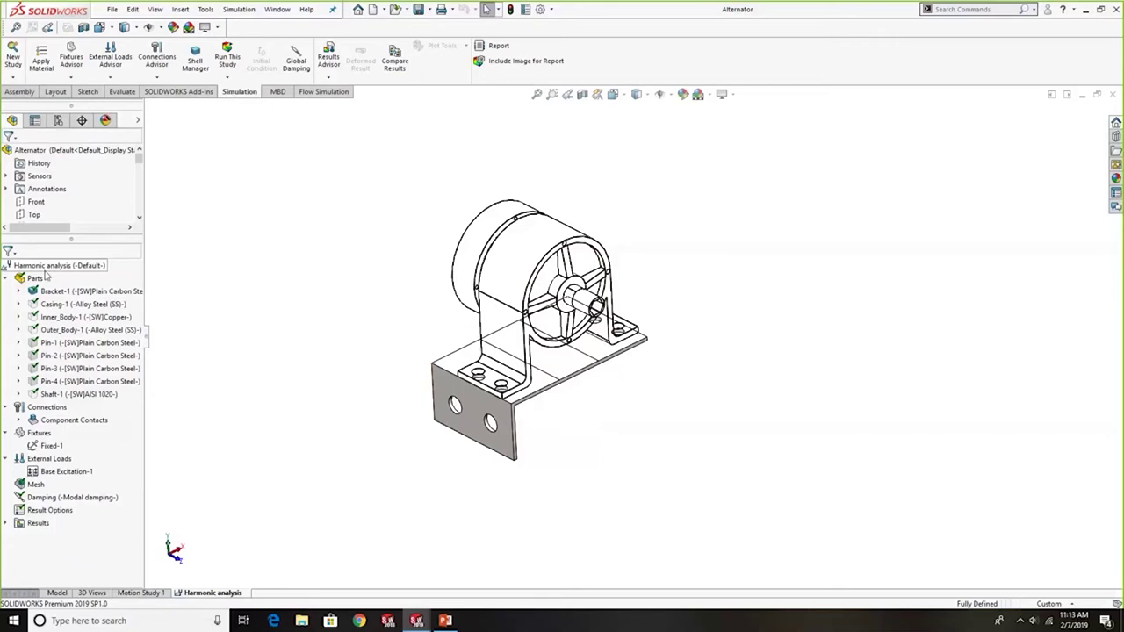
# Step: Try a new linear dynamic study of the harmonic type, then discard it
pyautogui.click(12, 57)
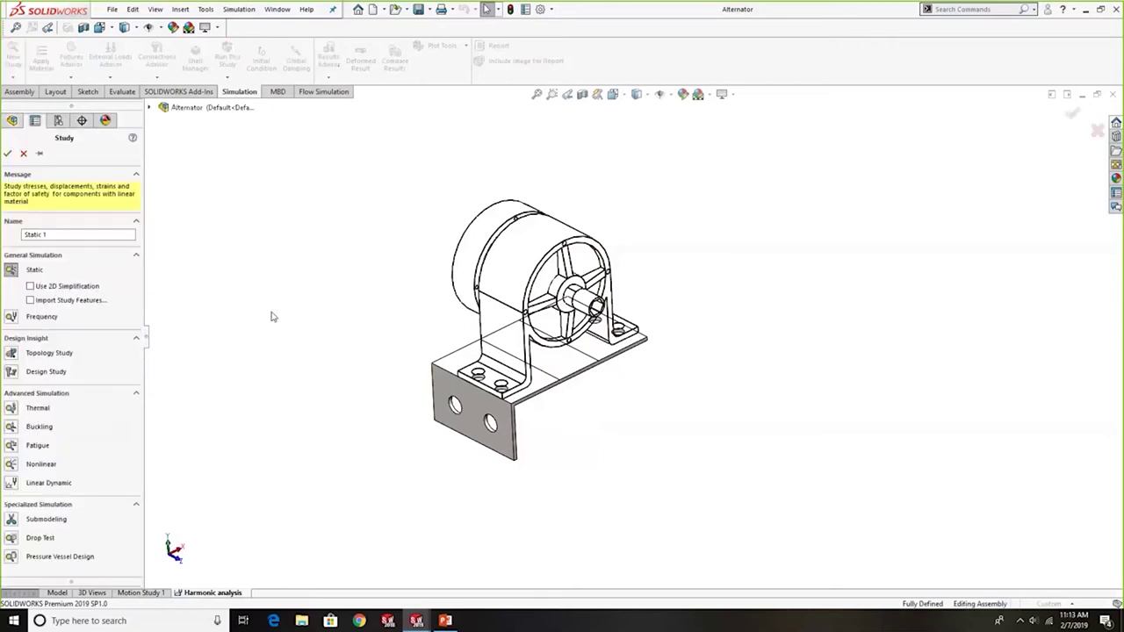
pyautogui.click(26, 485)
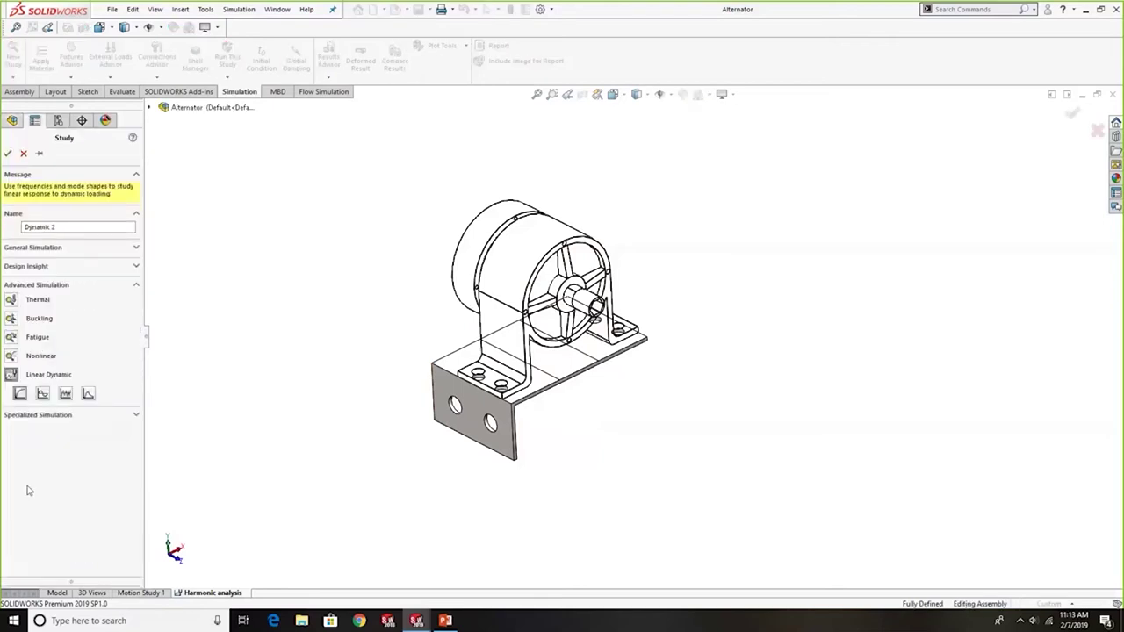
pyautogui.click(42, 395)
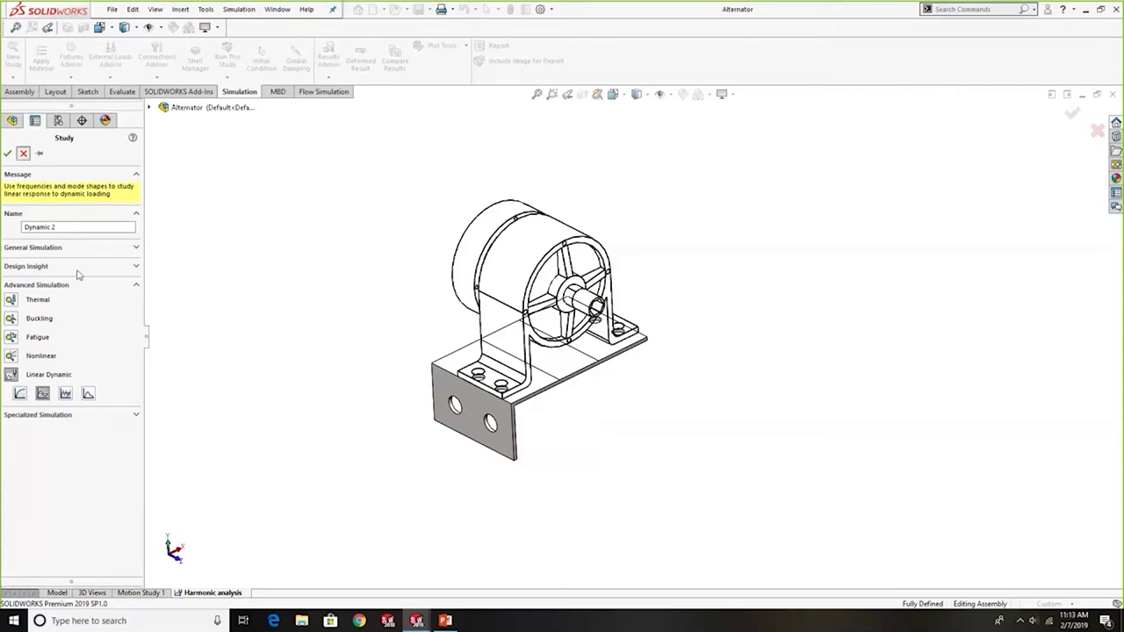
pyautogui.press('Escape')
# Step: Examine the uniform base excitation on the alternator bracket, including its acceleration and frequency curve
pyautogui.moveTo(592, 417); pyautogui.dragTo(617, 417, button='middle')
pyautogui.scroll(-3, 595, 360)
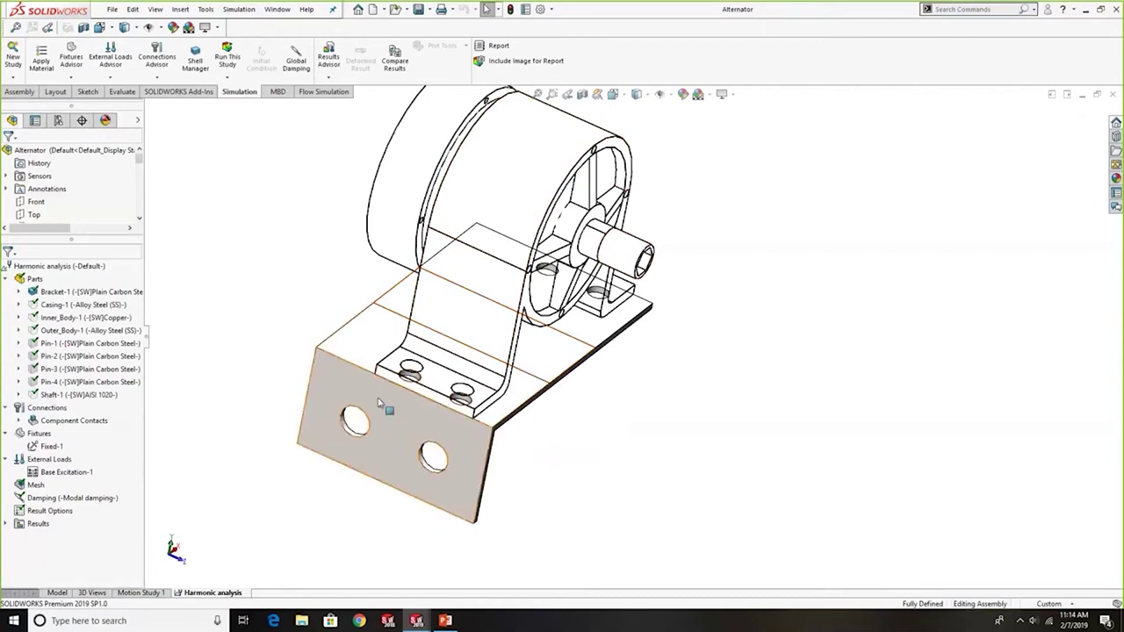
pyautogui.rightClick(70, 472)
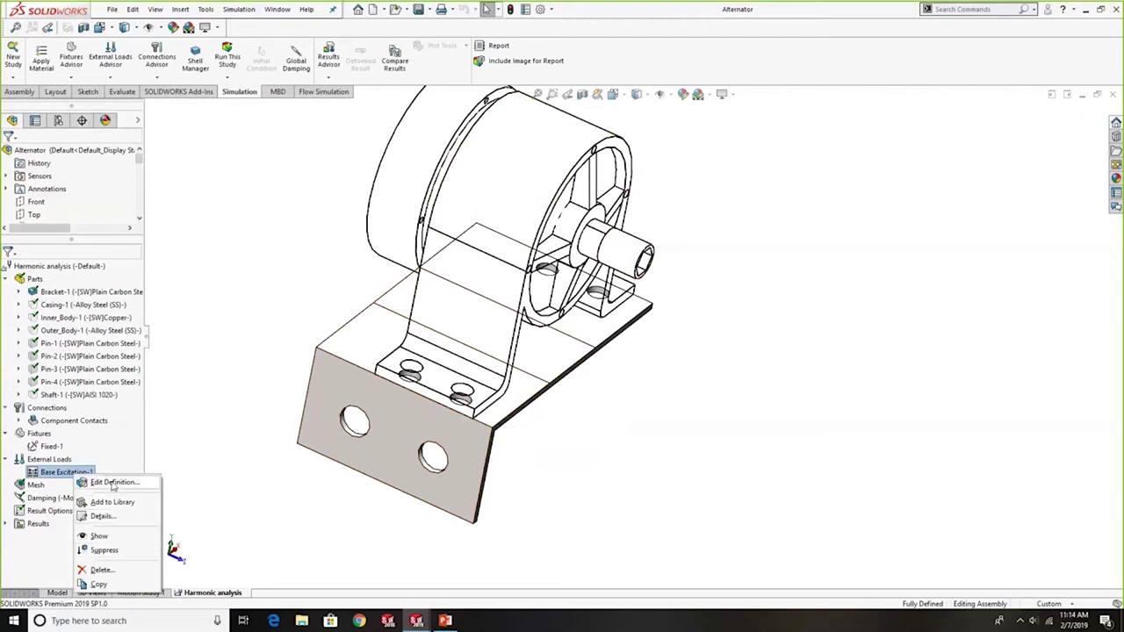
pyautogui.click(111, 483)
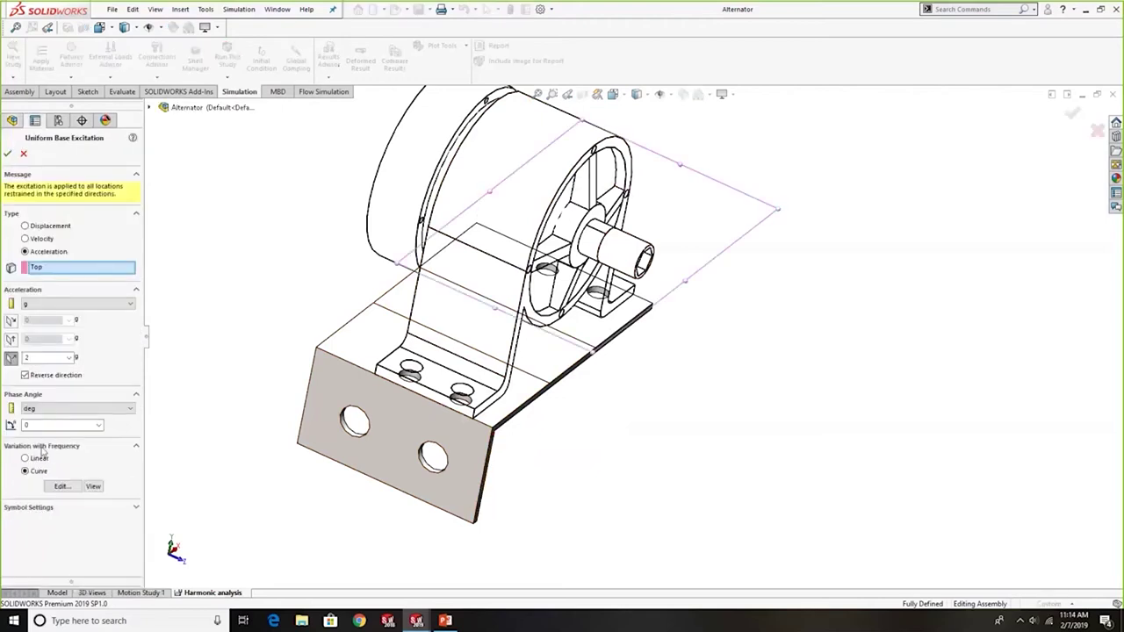
pyautogui.click(60, 487)
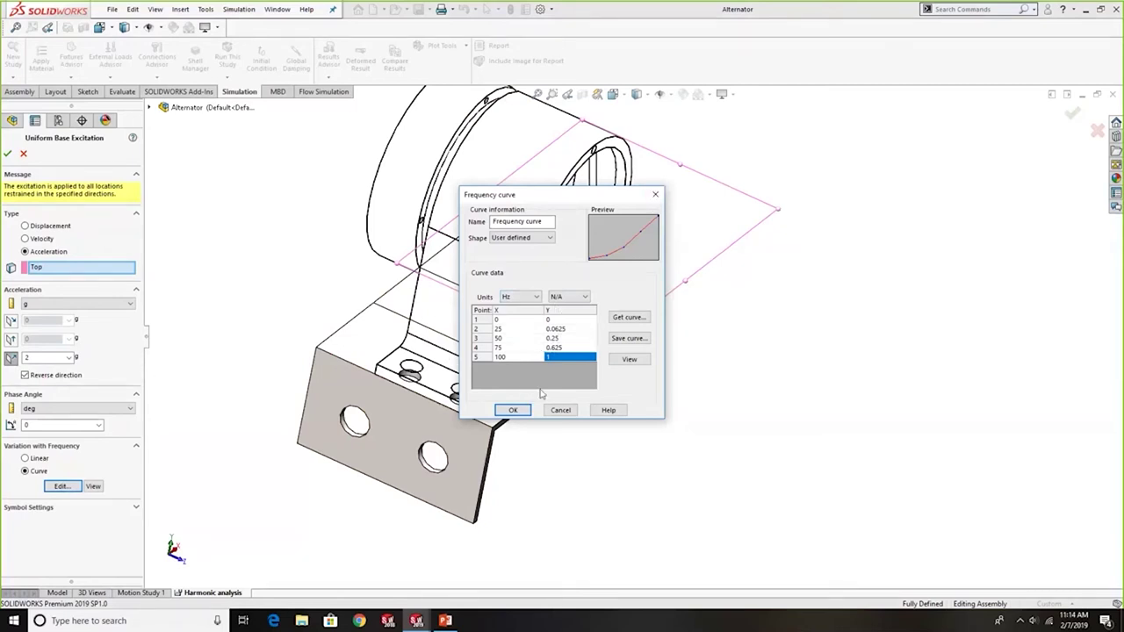
pyautogui.click(655, 194)
pyautogui.press('Left')
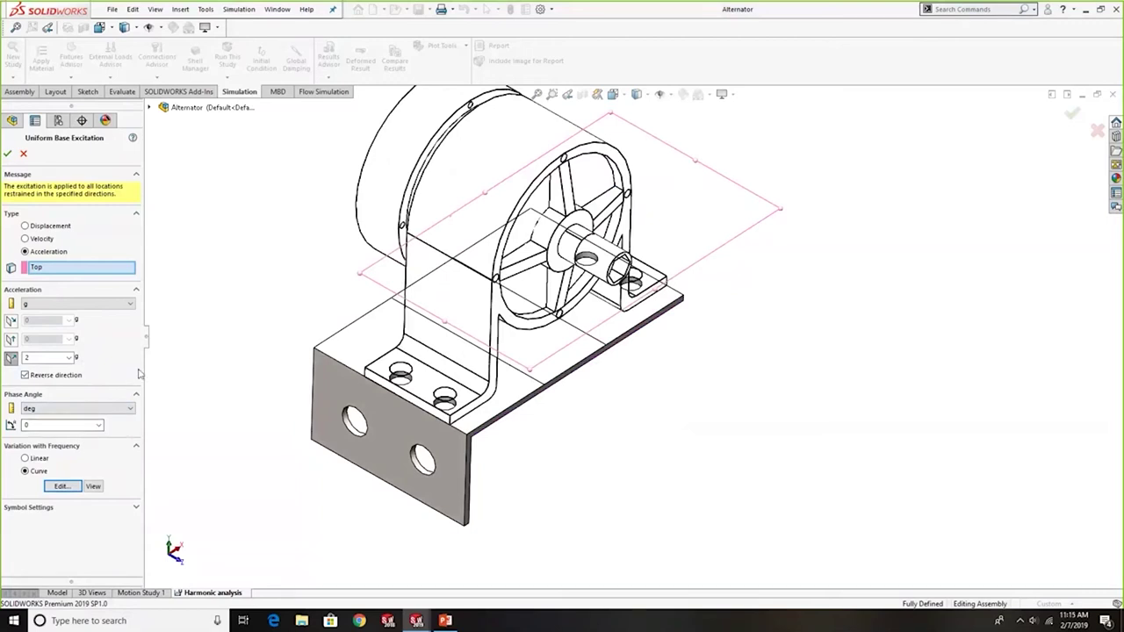
pyautogui.click(7, 154)
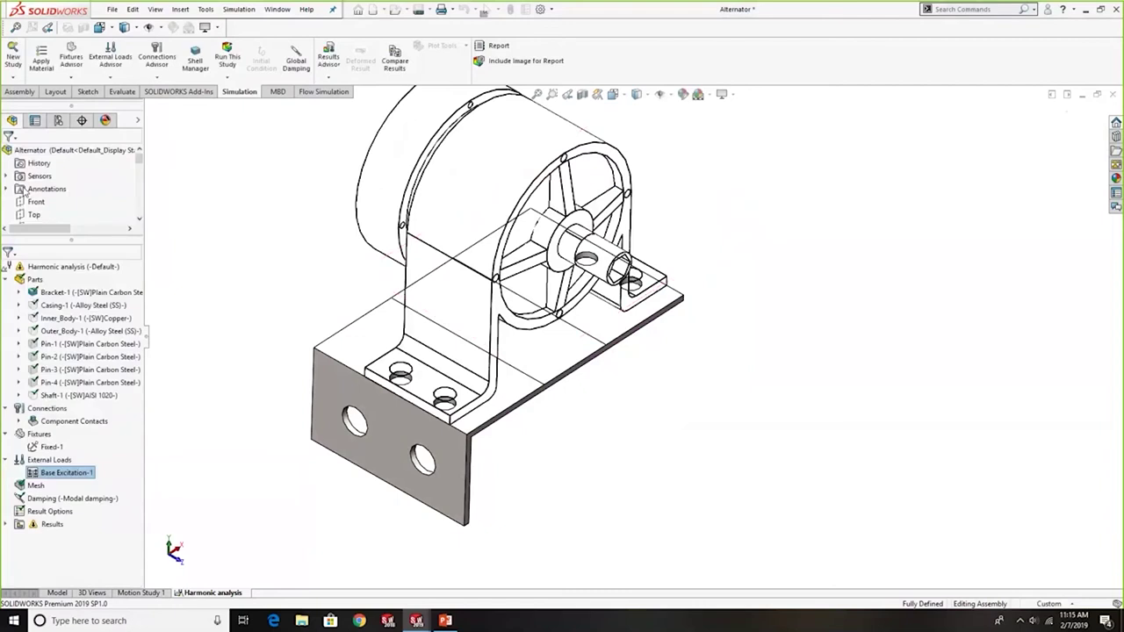
# Step: Expand the harmonic study's results and display the von Mises stress plot
pyautogui.click(7, 525)
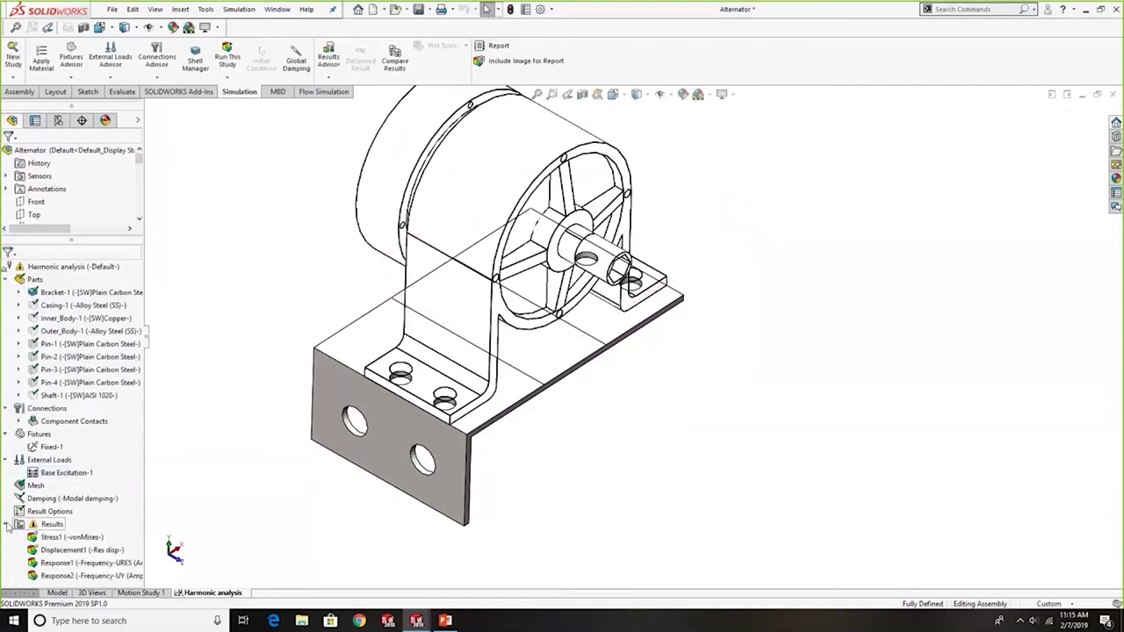
pyautogui.click(66, 537)
pyautogui.doubleClick(66, 538)
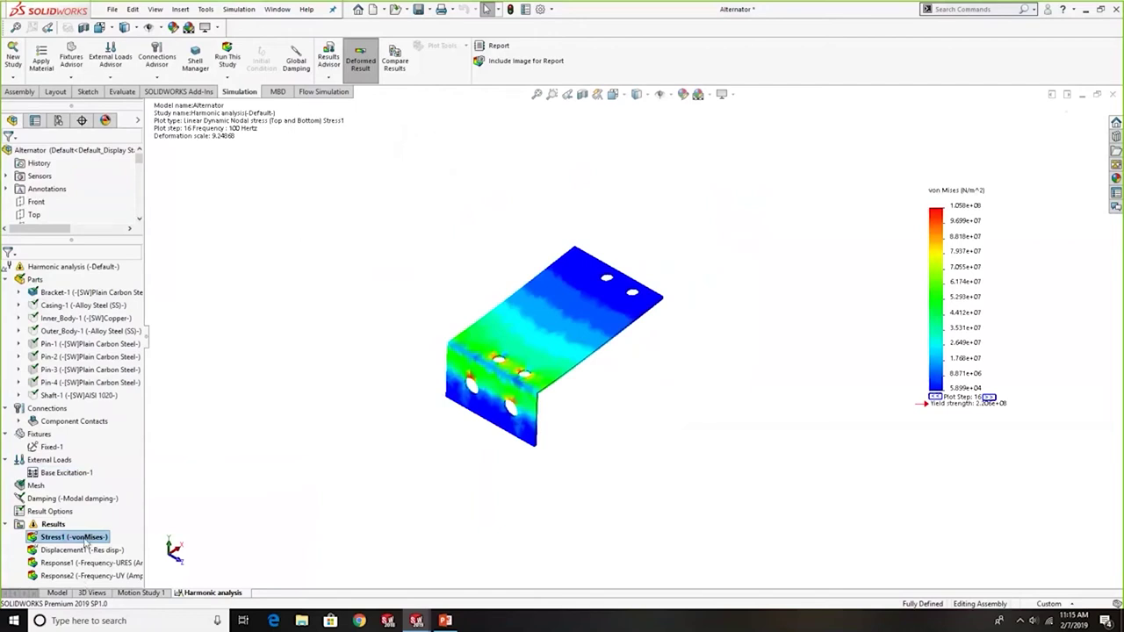
# Step: Change the bracket's von Mises stress plot to plot step 11 at 87.8594 Hz
pyautogui.rightClick(85, 544)
pyautogui.click(115, 447)
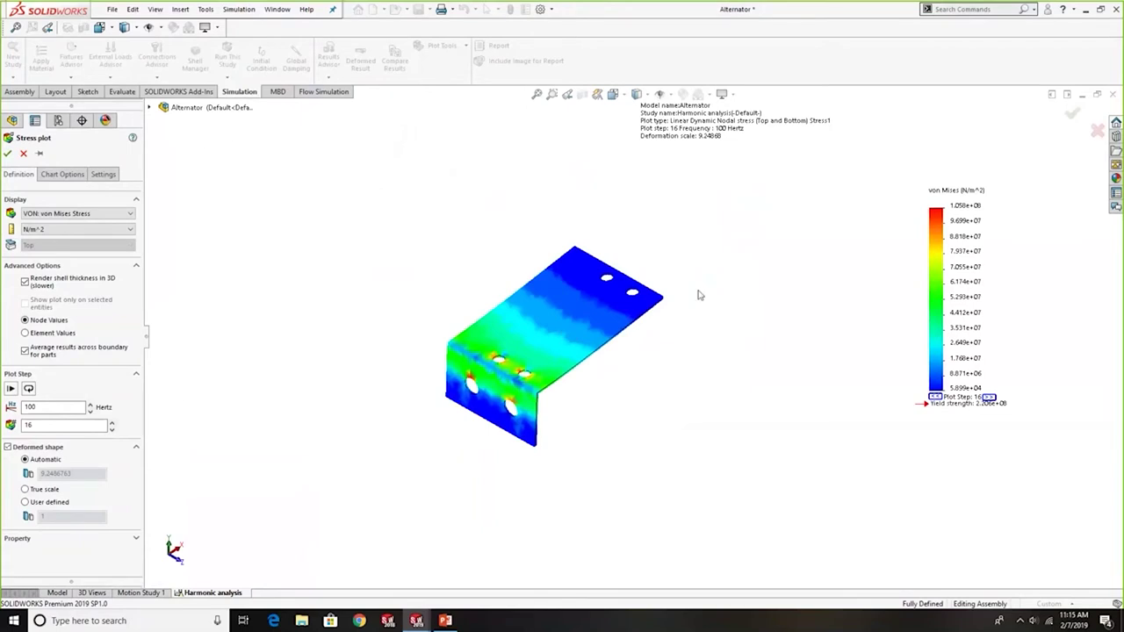
pyautogui.click(90, 412)
pyautogui.click(90, 411)
pyautogui.click(90, 411)
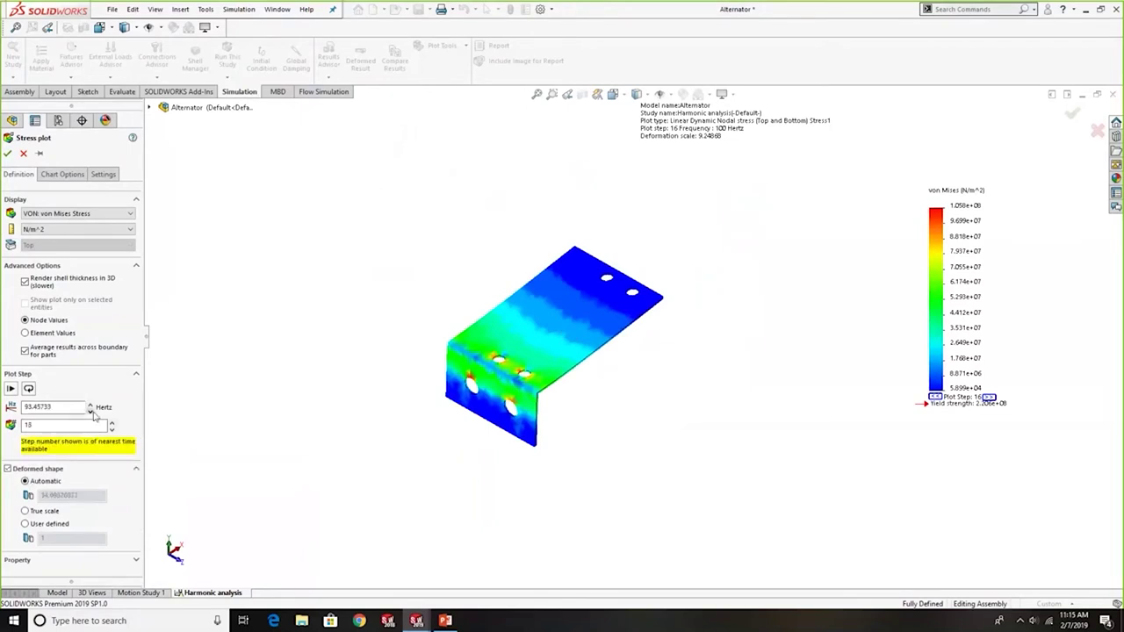
pyautogui.click(90, 411)
pyautogui.click(91, 411)
pyautogui.click(8, 153)
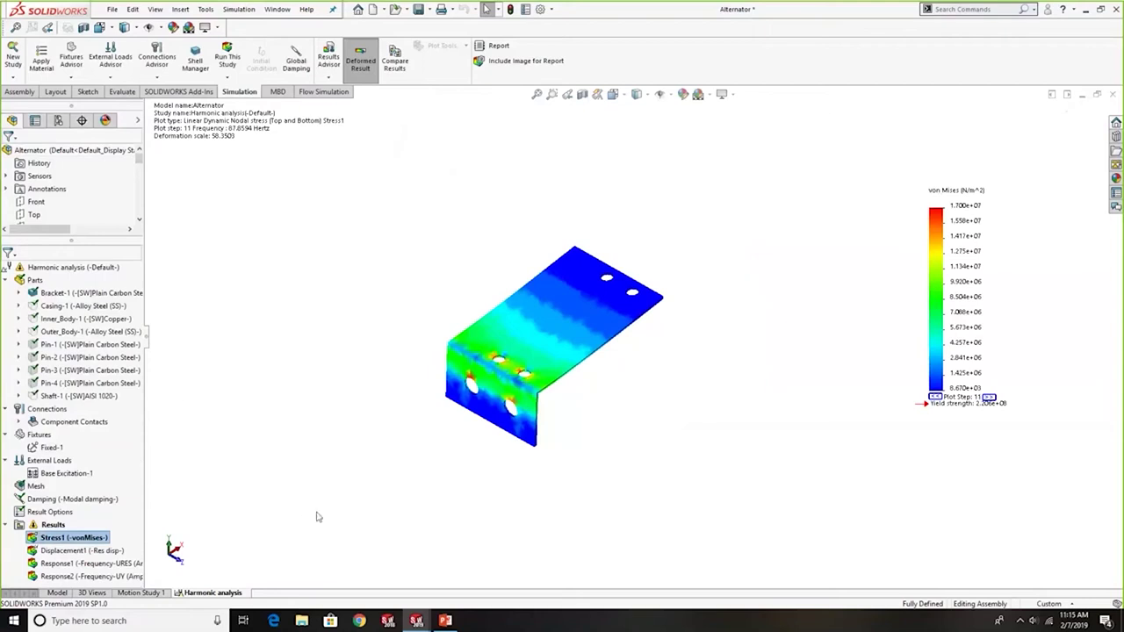
# Step: Switch to the Webinar presentation in PowerPoint
pyautogui.click(445, 621)
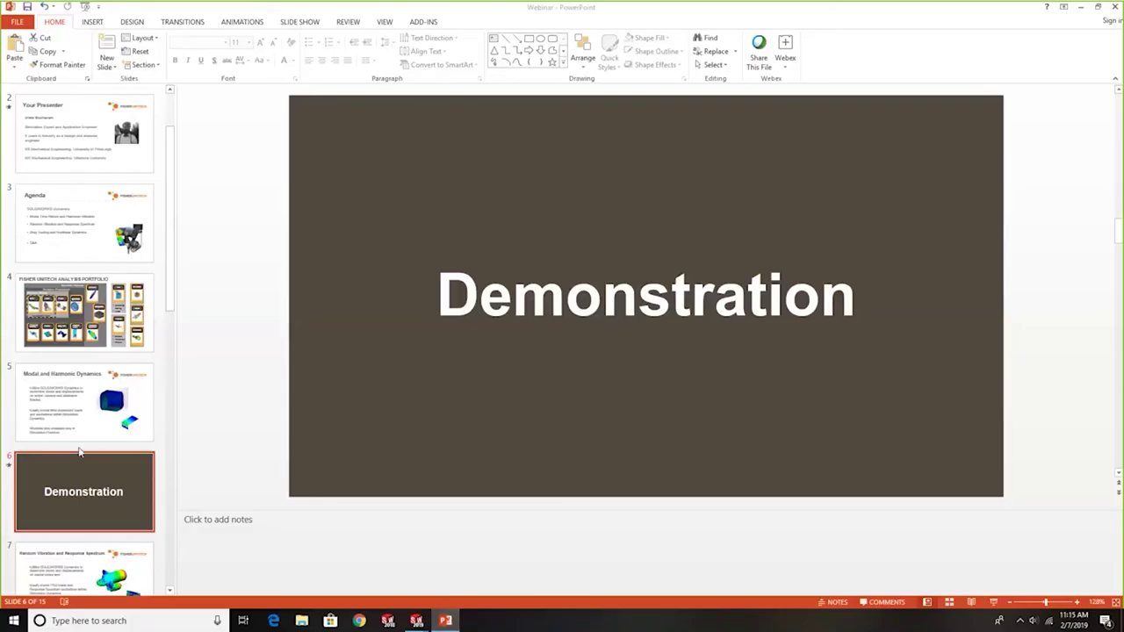
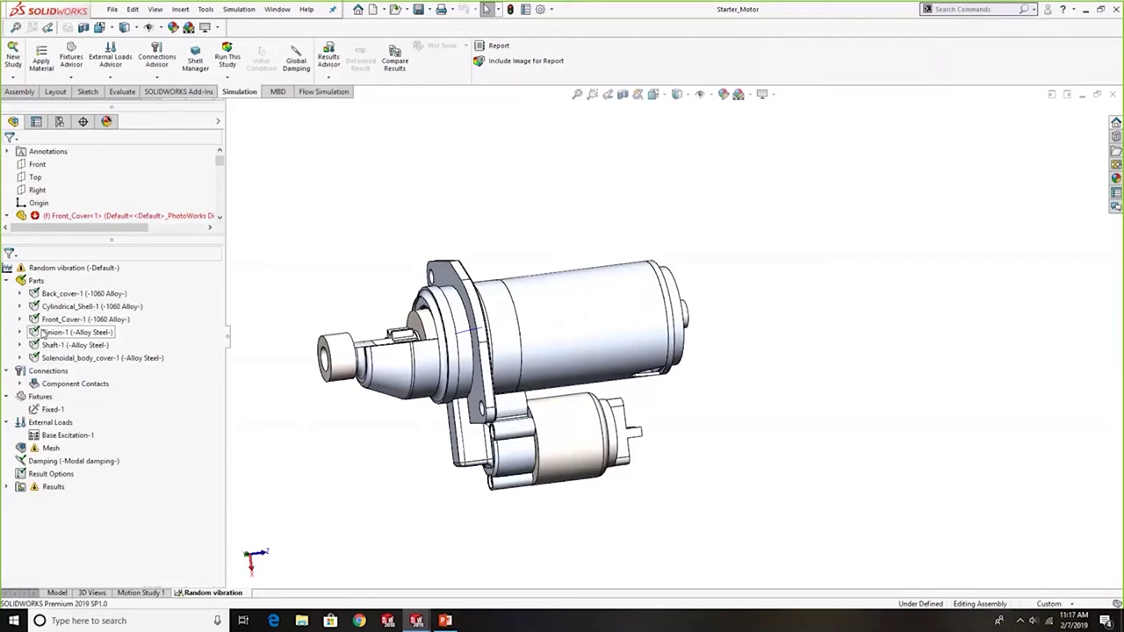
# Step: Open the starter motor's uniform base excitation for editing and try the velocity and displacement types, leaving acceleration selected
pyautogui.rightClick(75, 436)
pyautogui.click(103, 444)
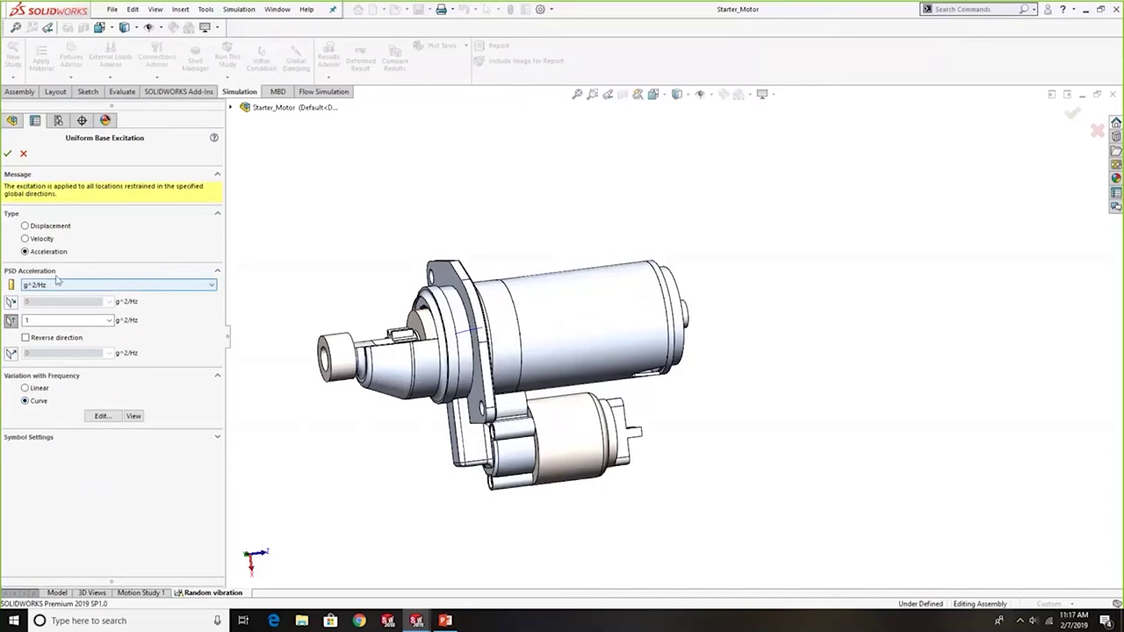
pyautogui.click(44, 240)
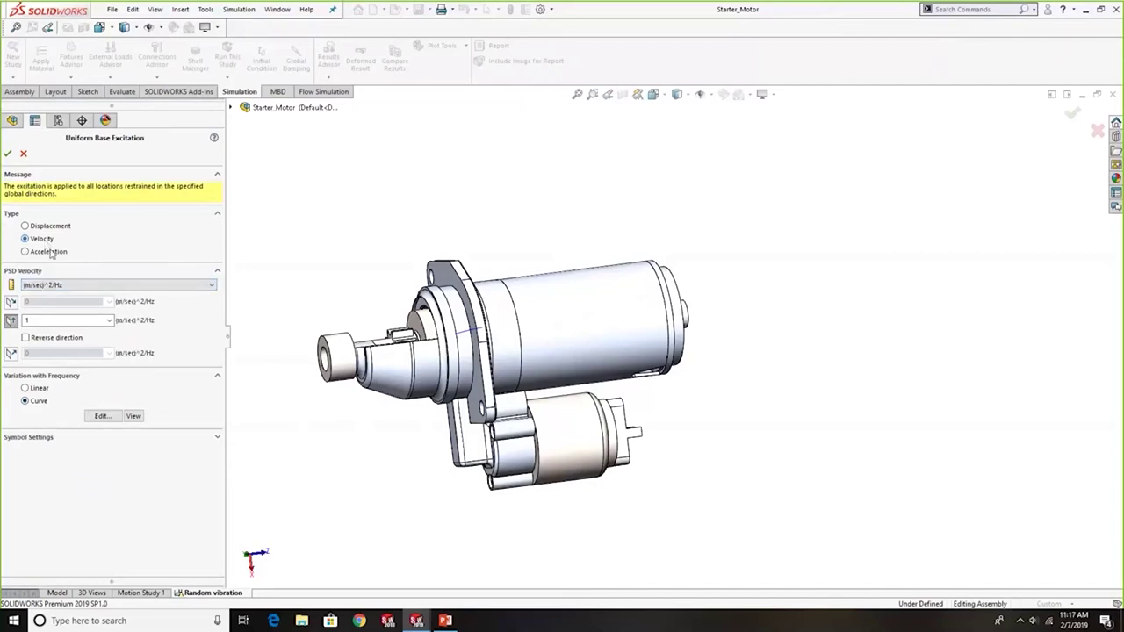
pyautogui.click(51, 252)
pyautogui.click(50, 226)
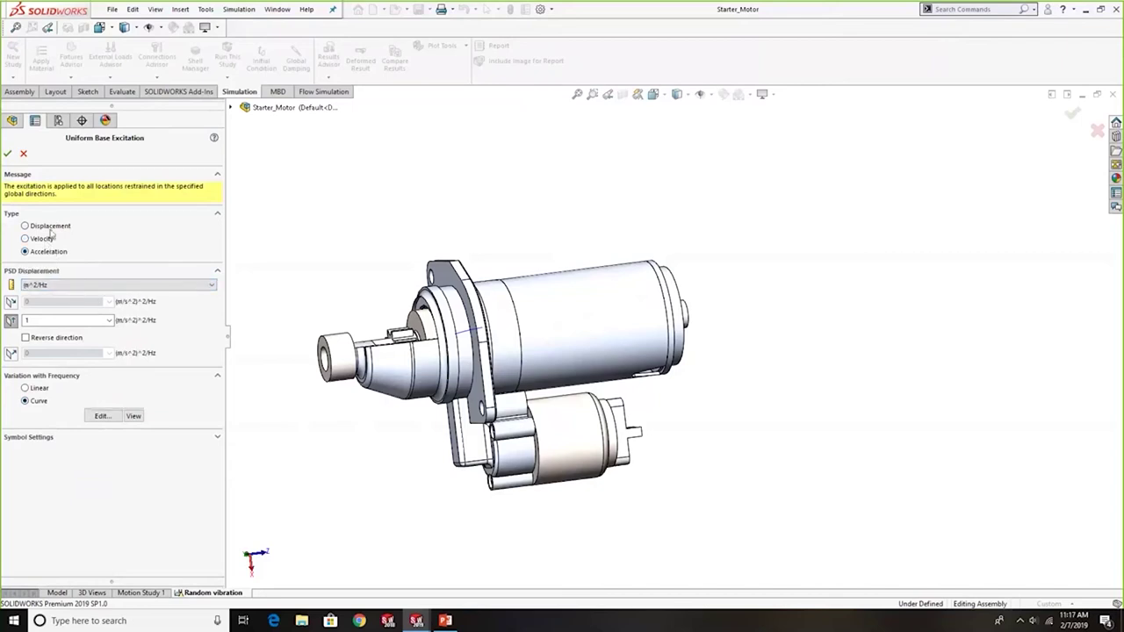
pyautogui.click(48, 252)
# Step: Examine the starter motor excitation's frequency curve and accept the base excitation definition
pyautogui.click(103, 416)
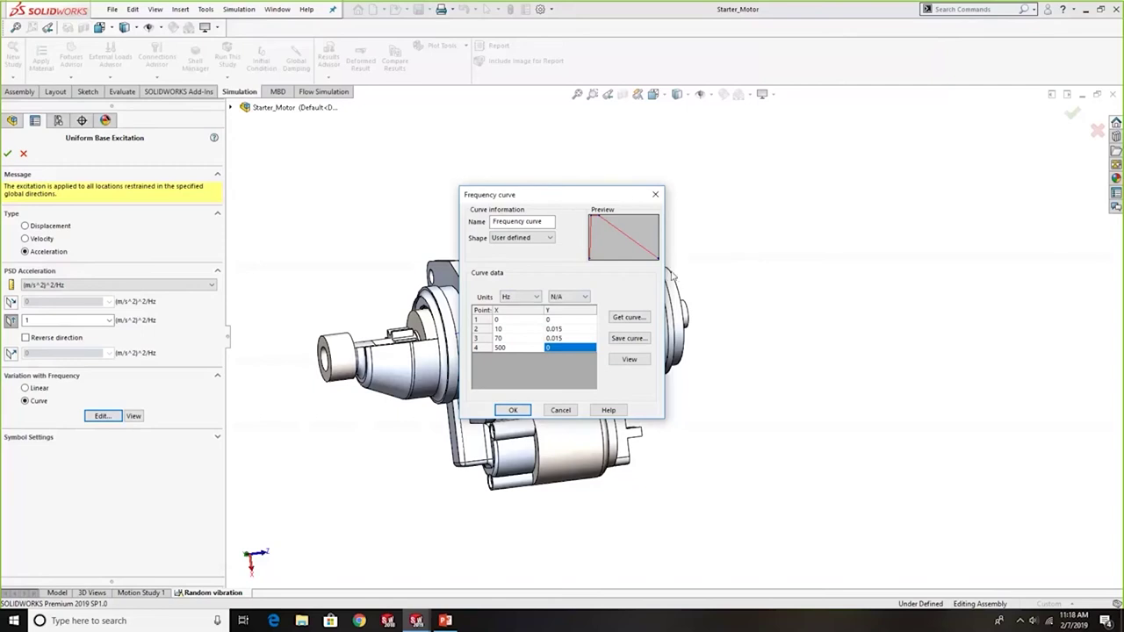
pyautogui.click(655, 194)
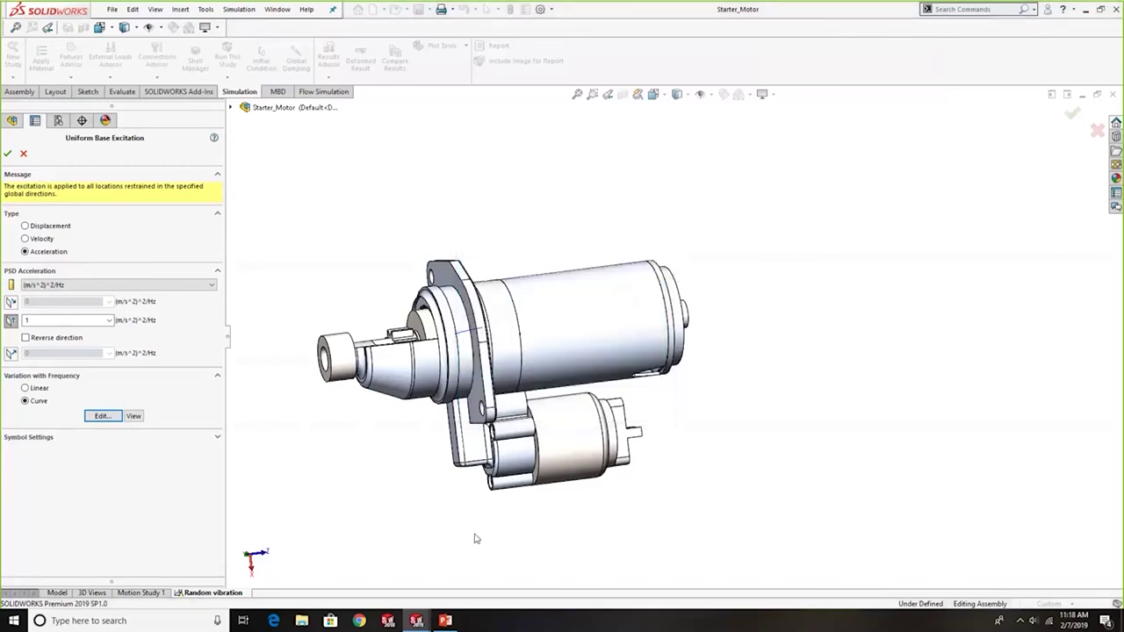
pyautogui.click(8, 154)
# Step: Examine the random vibration study's properties, covering the frequency options, operating frequency limits and advanced analysis settings
pyautogui.rightClick(63, 268)
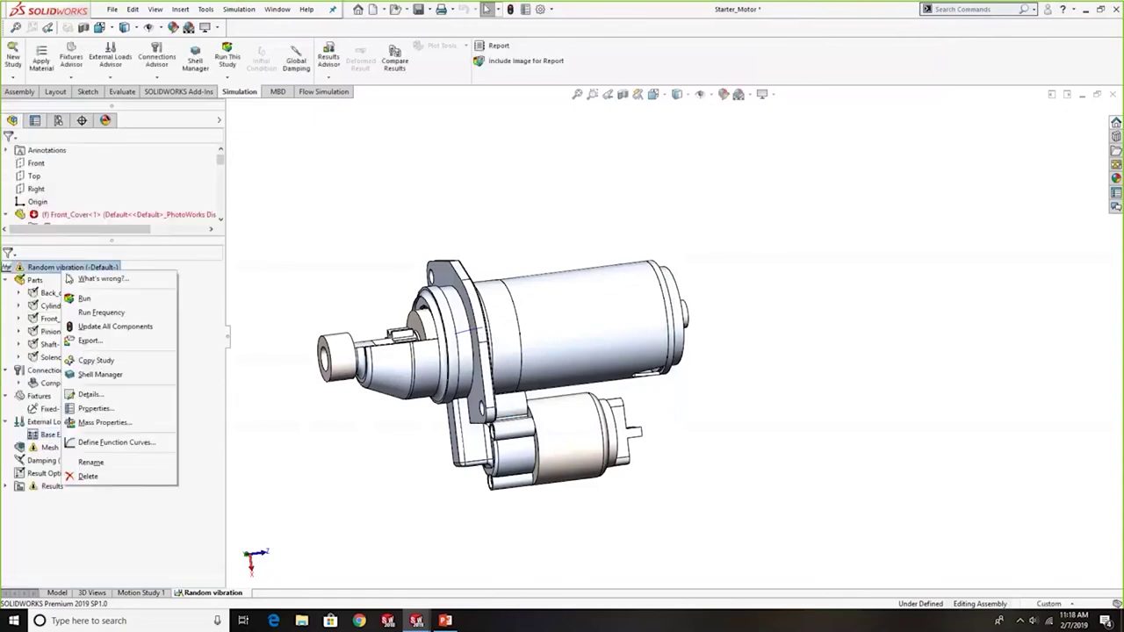
pyautogui.click(123, 407)
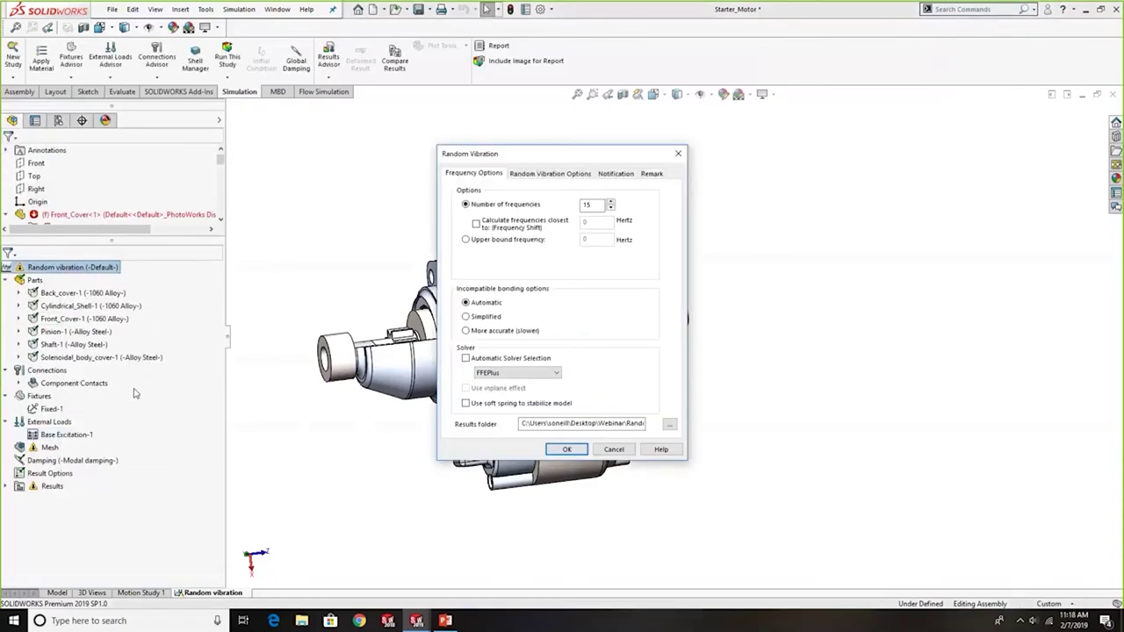
pyautogui.click(546, 174)
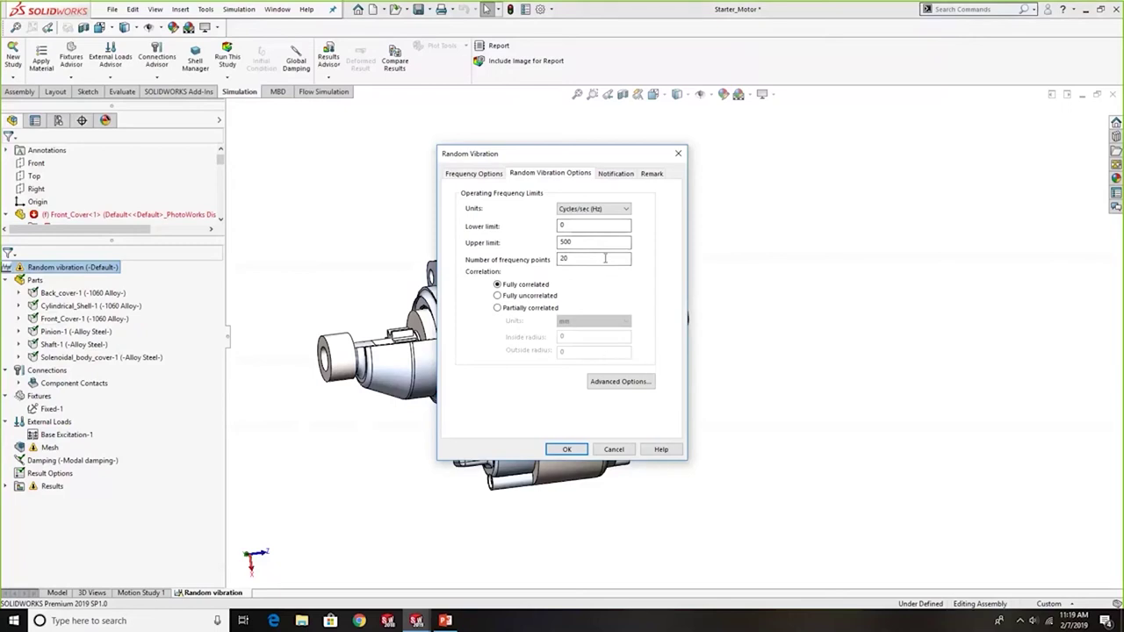
pyautogui.click(632, 387)
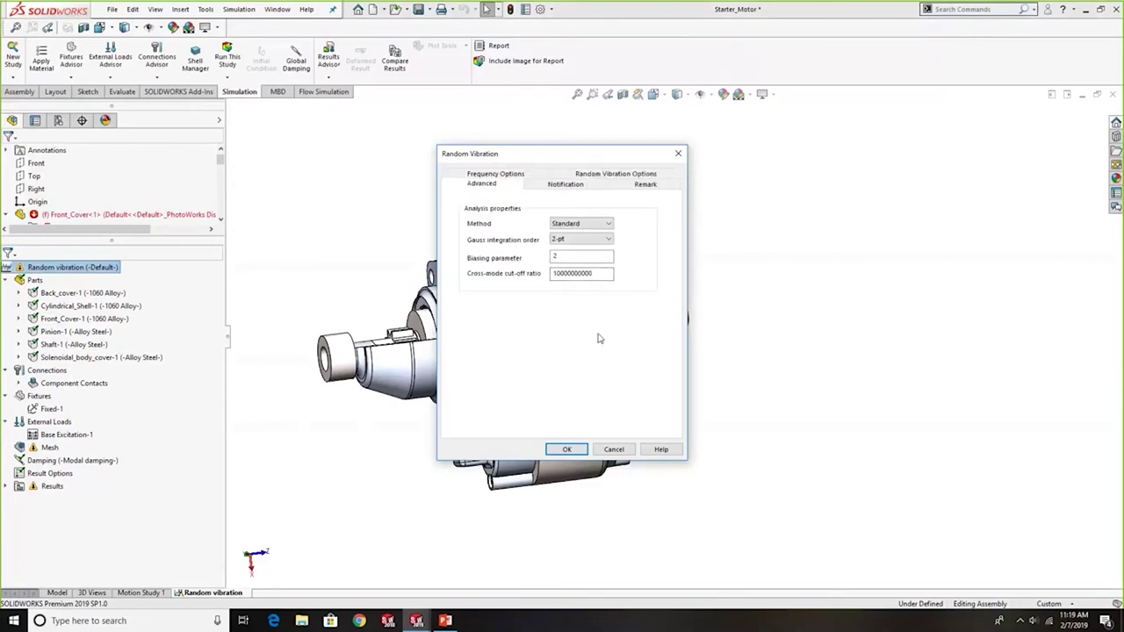
pyautogui.click(591, 243)
pyautogui.click(588, 248)
pyautogui.click(615, 174)
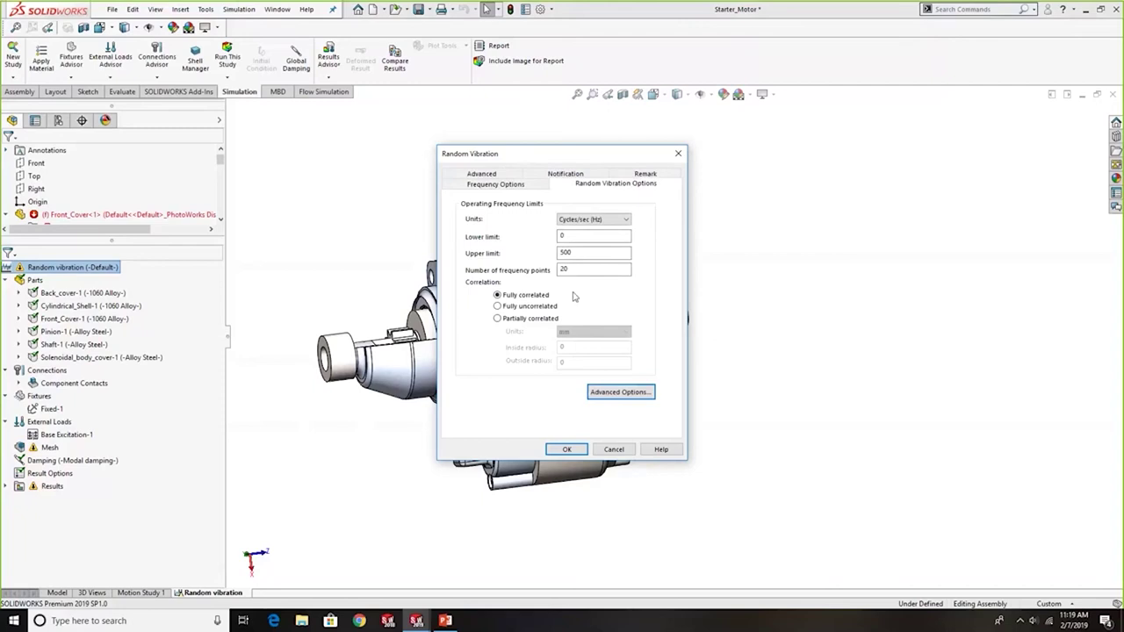
pyautogui.click(678, 153)
# Step: Expand the random vibration results, display the RMS von Mises stress plot and view the acceleration PSD response graph
pyautogui.click(7, 486)
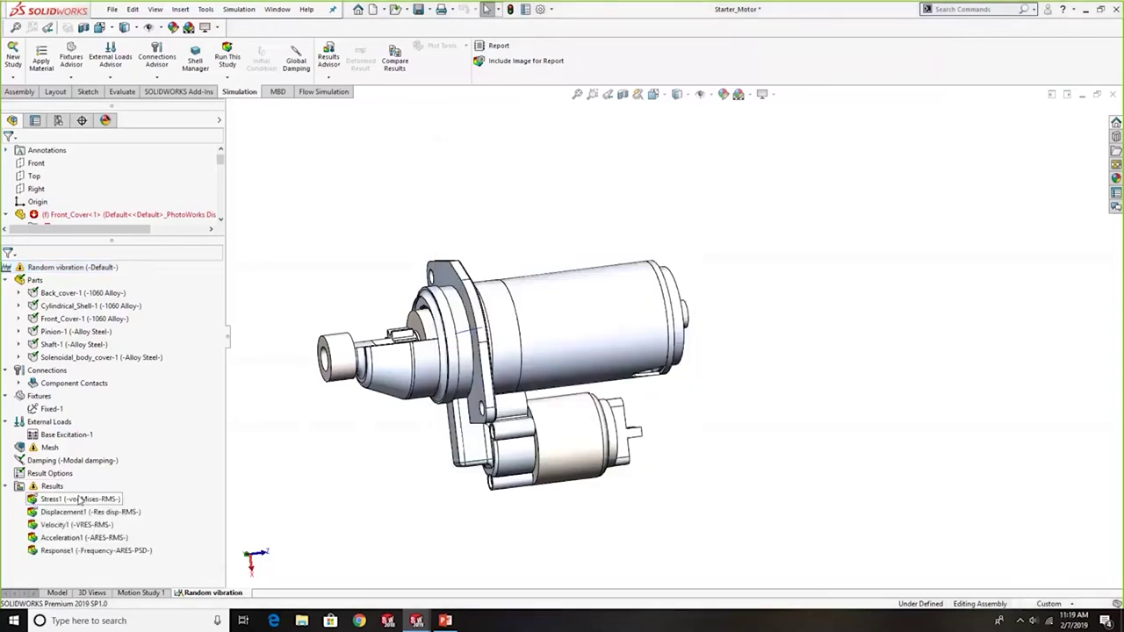
pyautogui.click(82, 499)
pyautogui.doubleClick(81, 499)
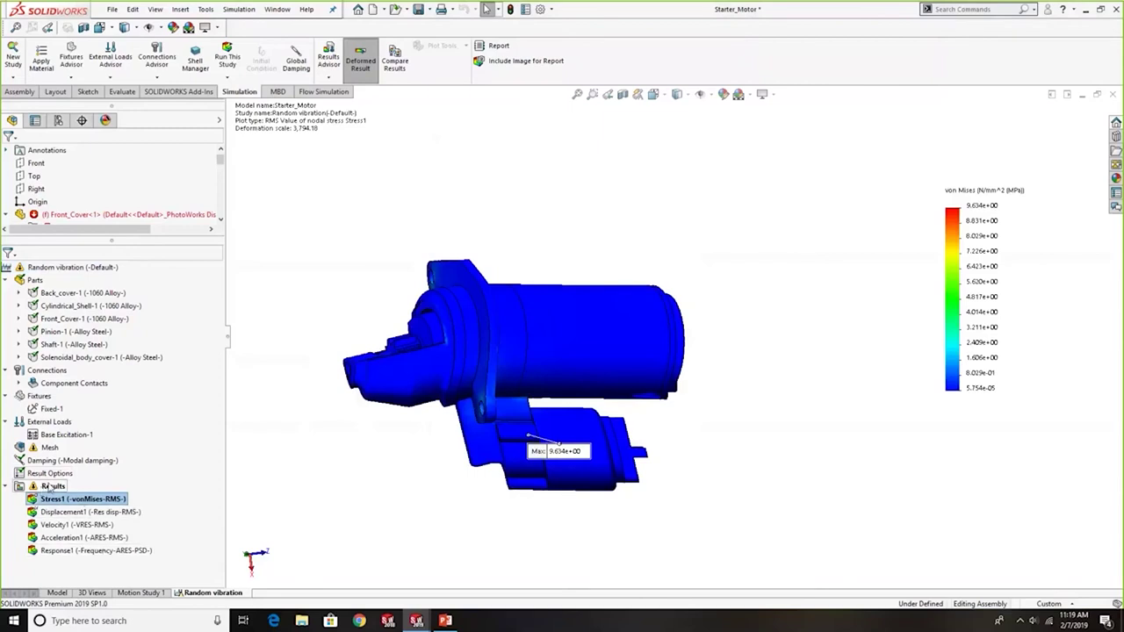
pyautogui.click(108, 551)
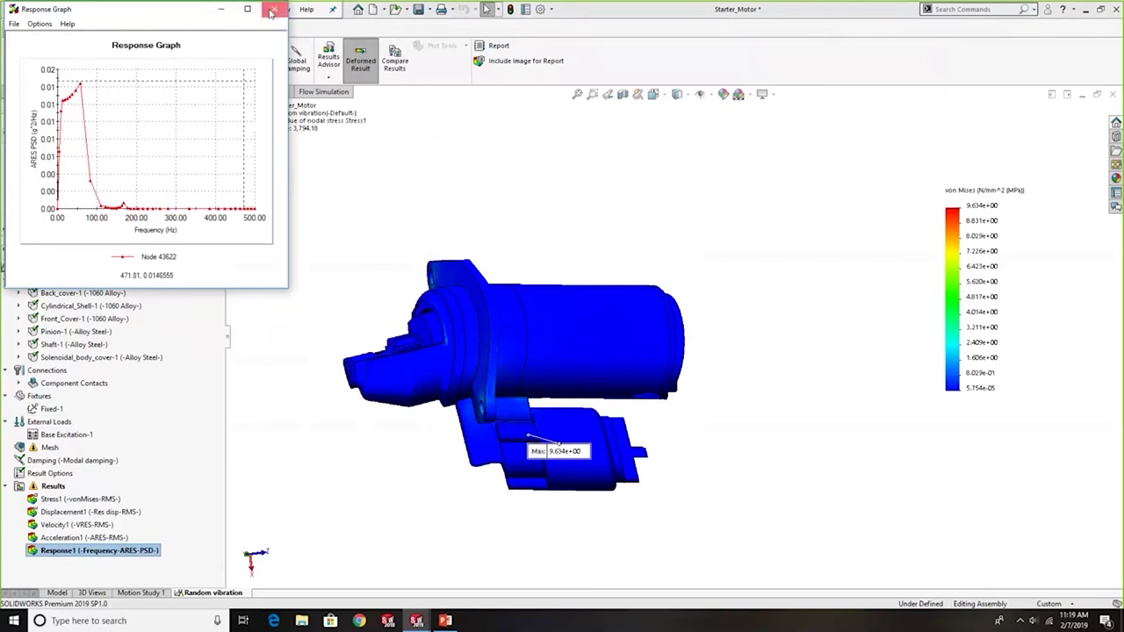
pyautogui.click(272, 11)
# Step: Start defining a new response graph on the starter motor's mesh plot, using all nodes as response locations
pyautogui.rightClick(51, 486)
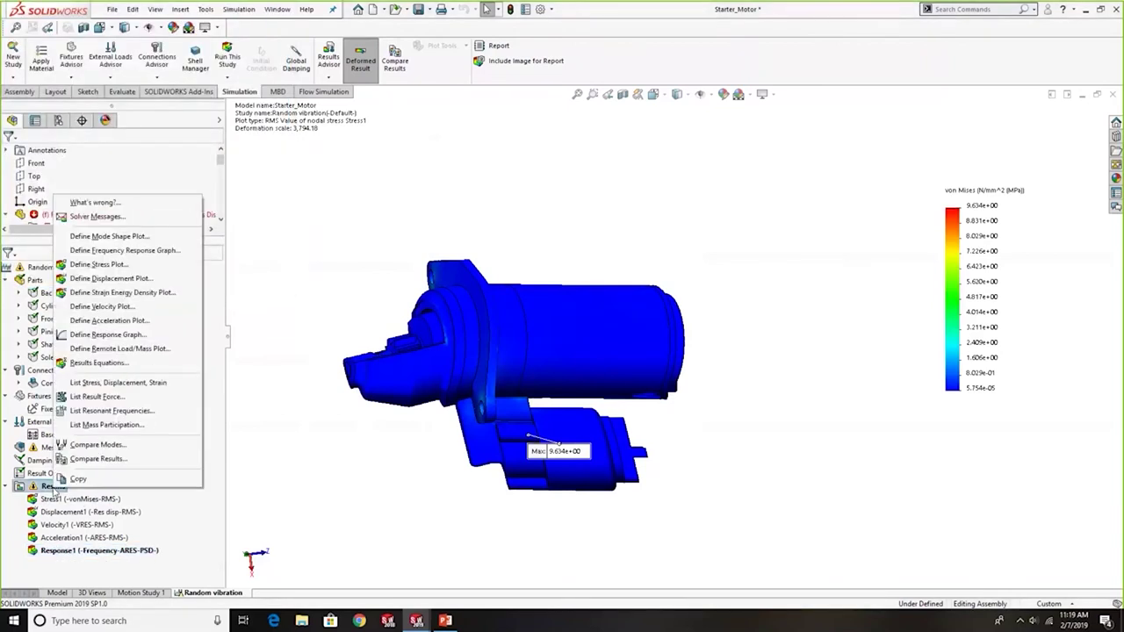
pyautogui.click(112, 336)
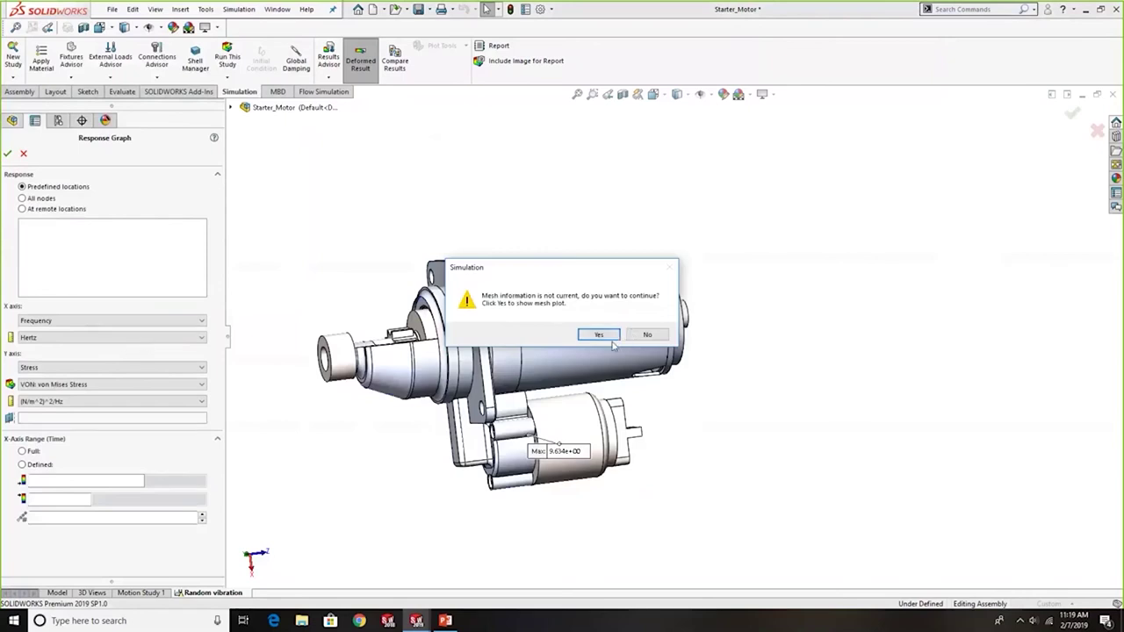
pyautogui.click(607, 337)
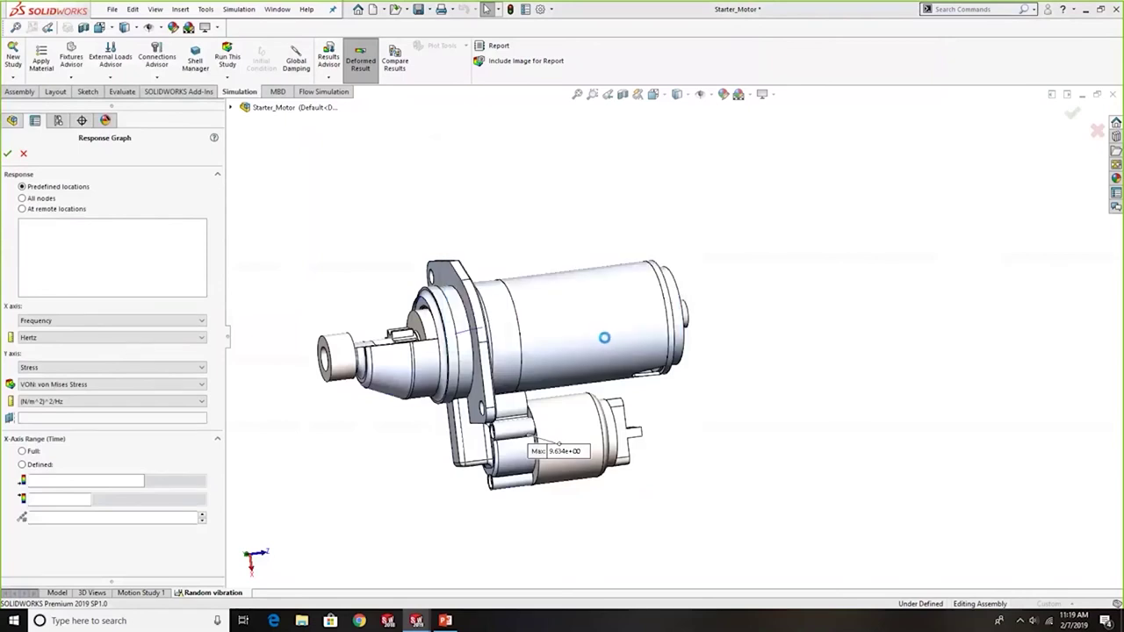
pyautogui.click(630, 430)
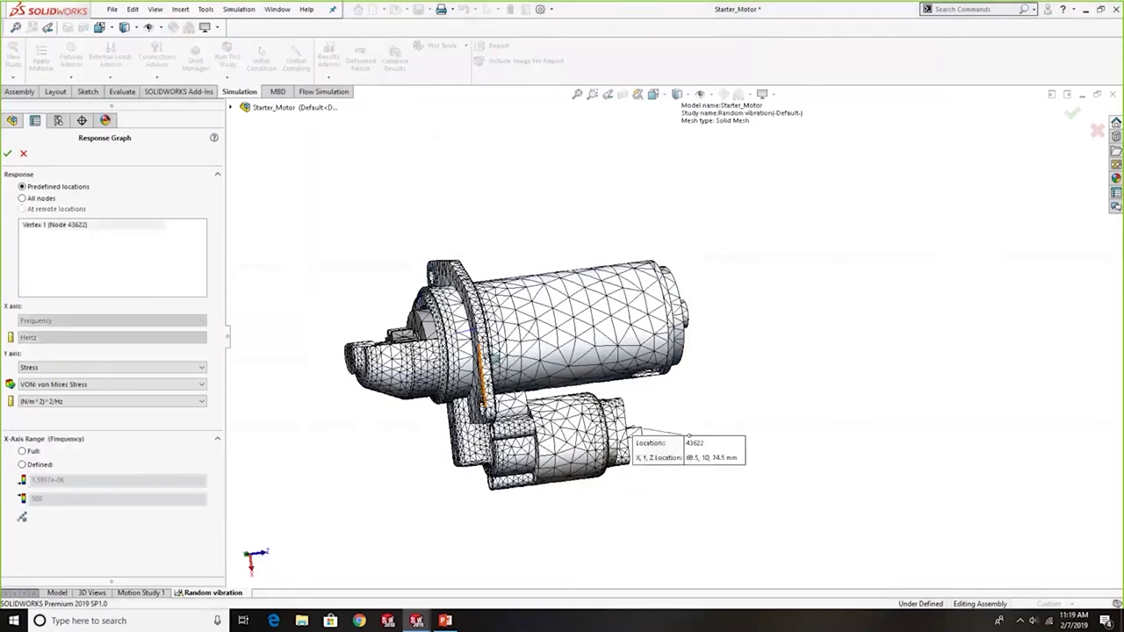
pyautogui.click(22, 198)
pyautogui.click(597, 333)
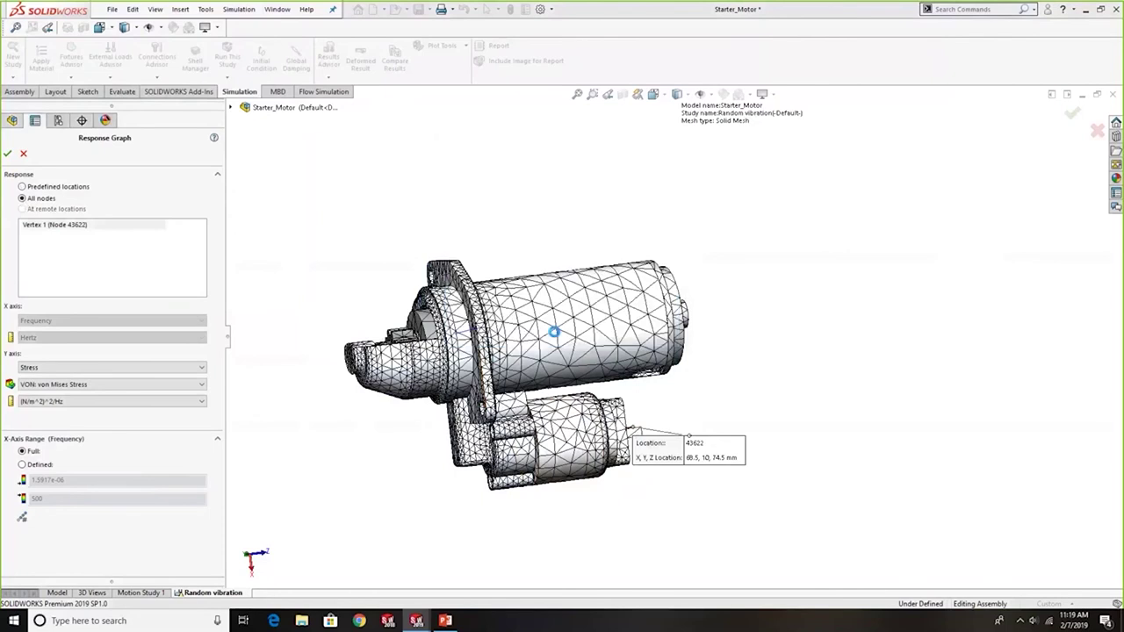
pyautogui.click(592, 337)
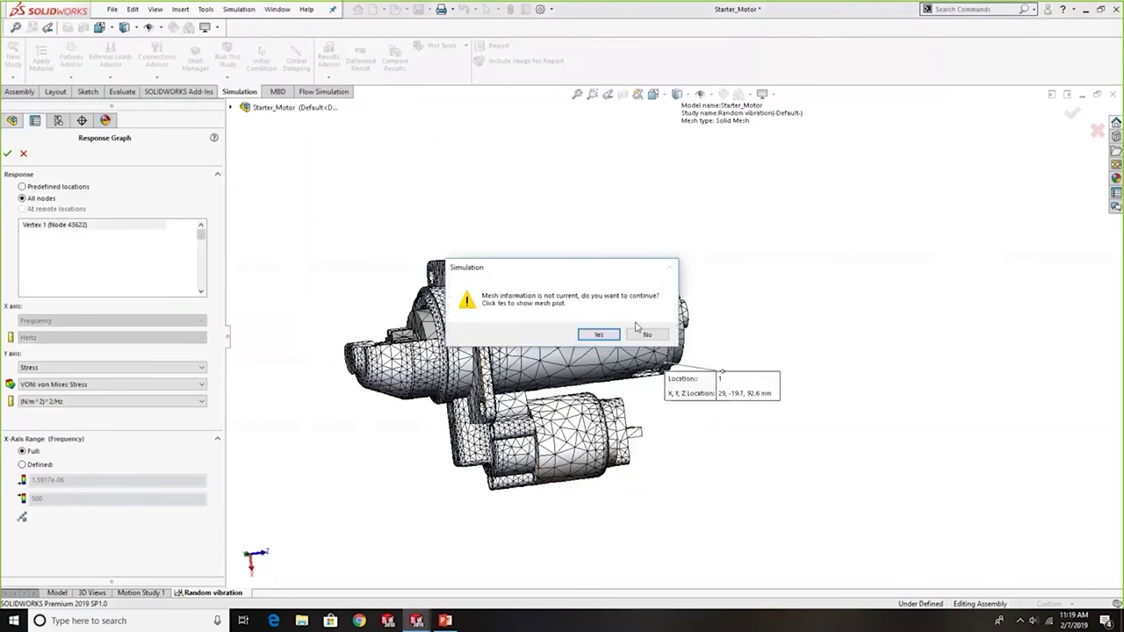
pyautogui.press('Return')
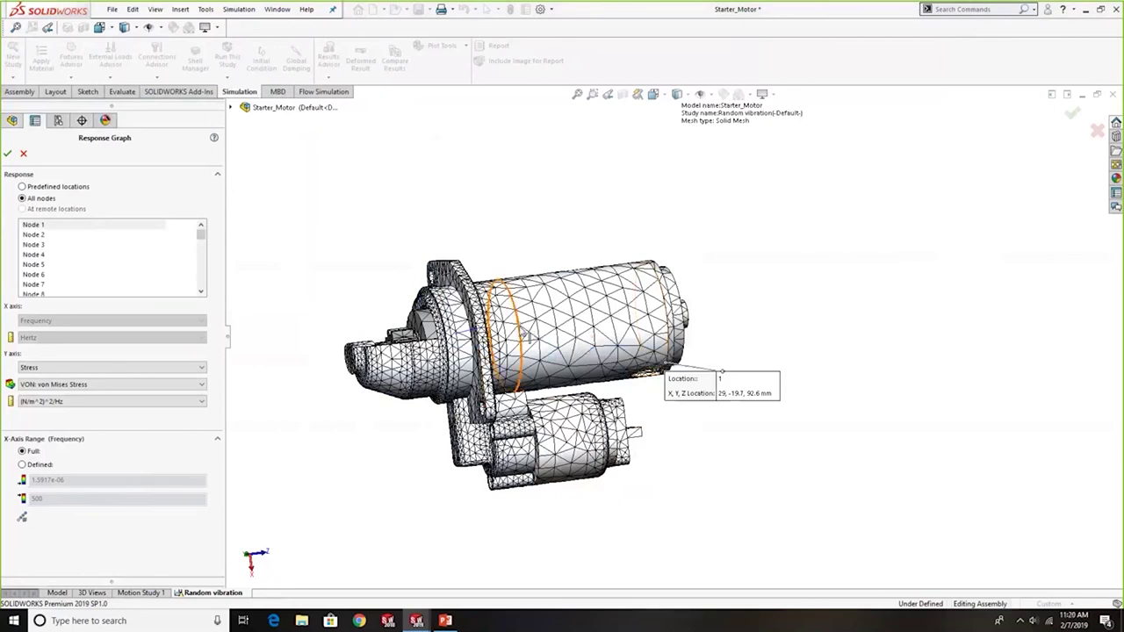
# Step: Try to graph the resultant acceleration in (mm/s^2)^2/Hz, picking node 4458 on the motor housing
pyautogui.click(527, 333)
pyautogui.click(151, 369)
pyautogui.click(152, 400)
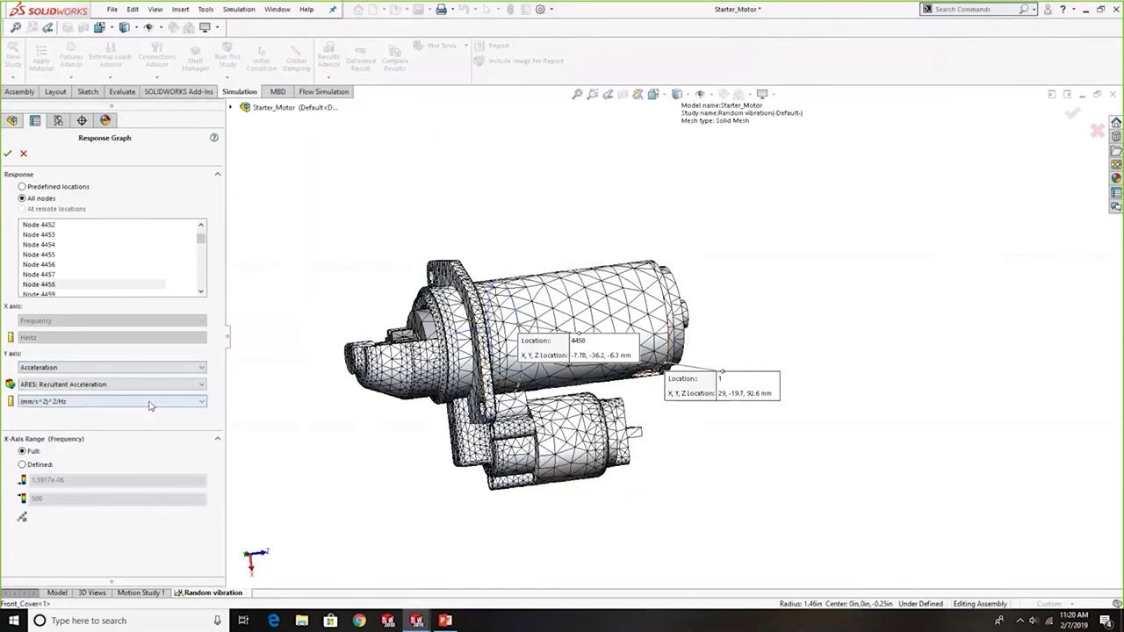
pyautogui.click(7, 153)
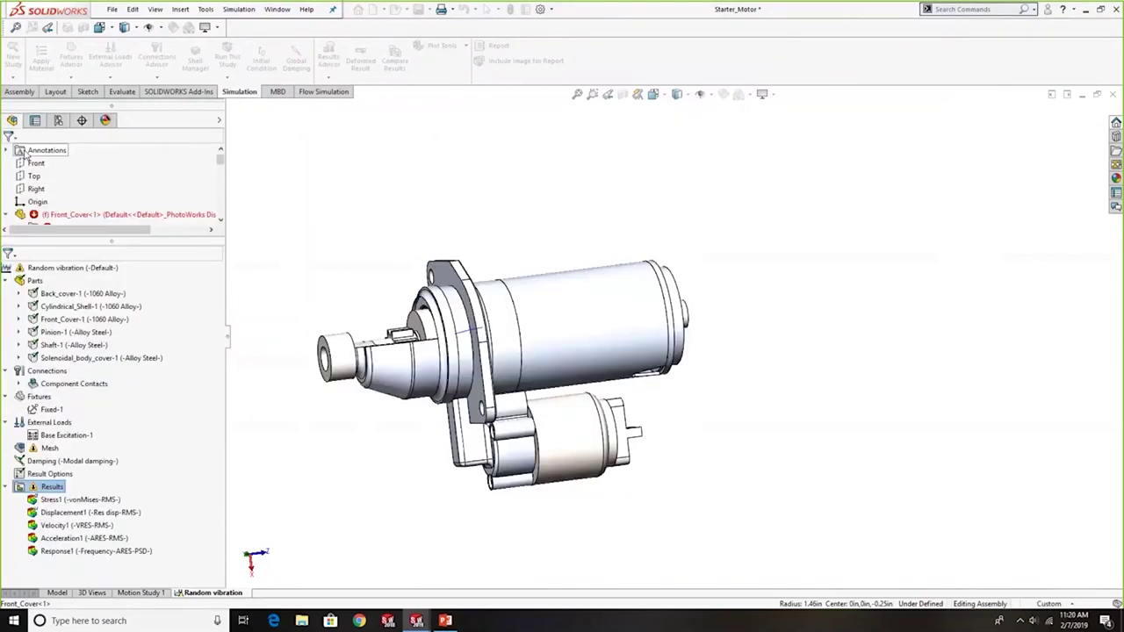
# Step: Display the existing acceleration PSD response graph, enlarge it to examine the curve and close it
pyautogui.doubleClick(88, 550)
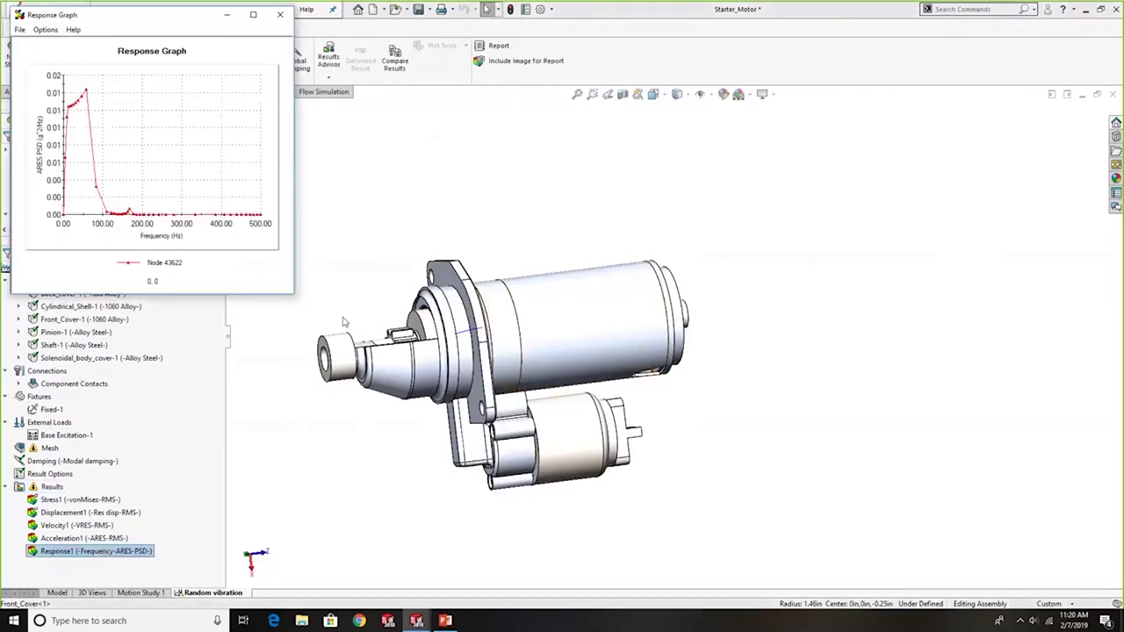
pyautogui.moveTo(296, 286); pyautogui.dragTo(727, 294)
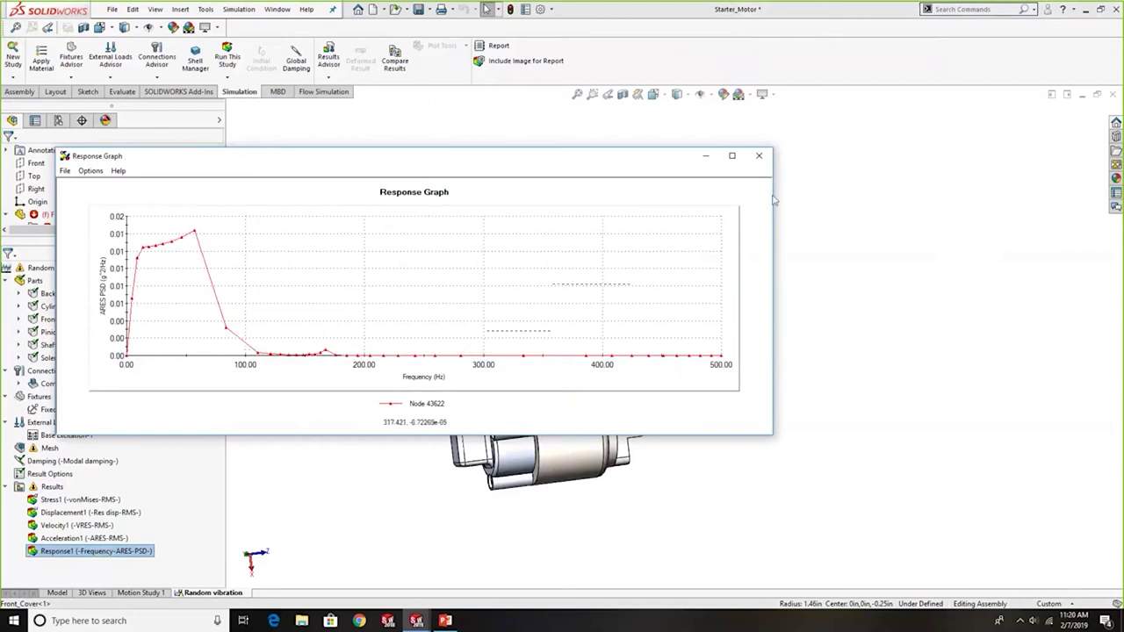
pyautogui.click(758, 156)
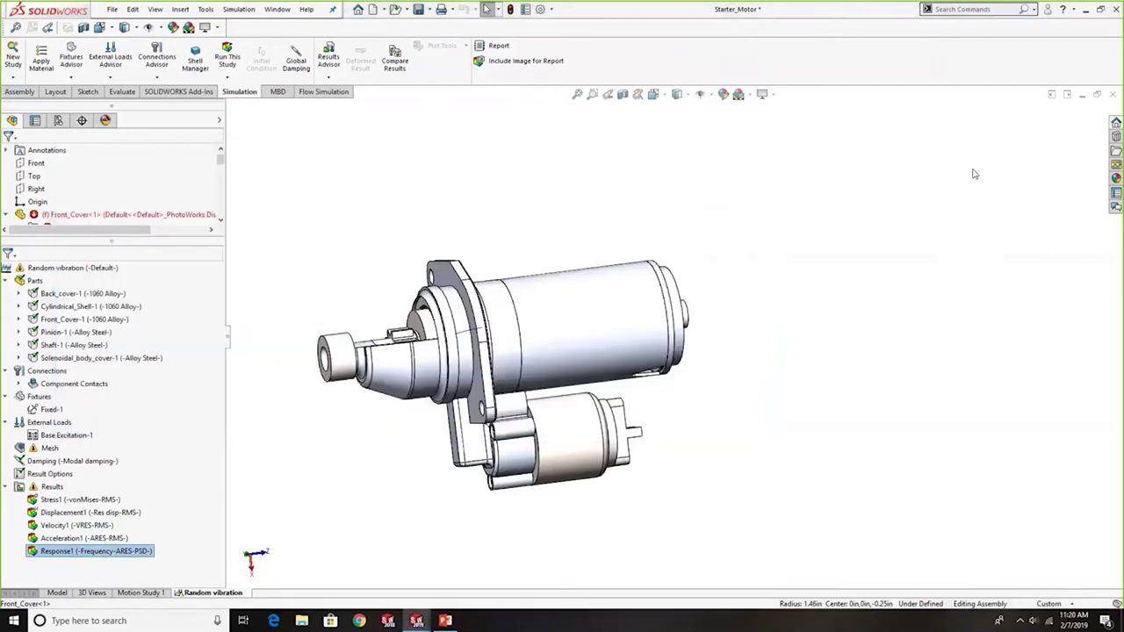
# Step: Switch to the payload circuit board assembly and open its SRS study
pyautogui.click(1082, 98)
pyautogui.click(1082, 99)
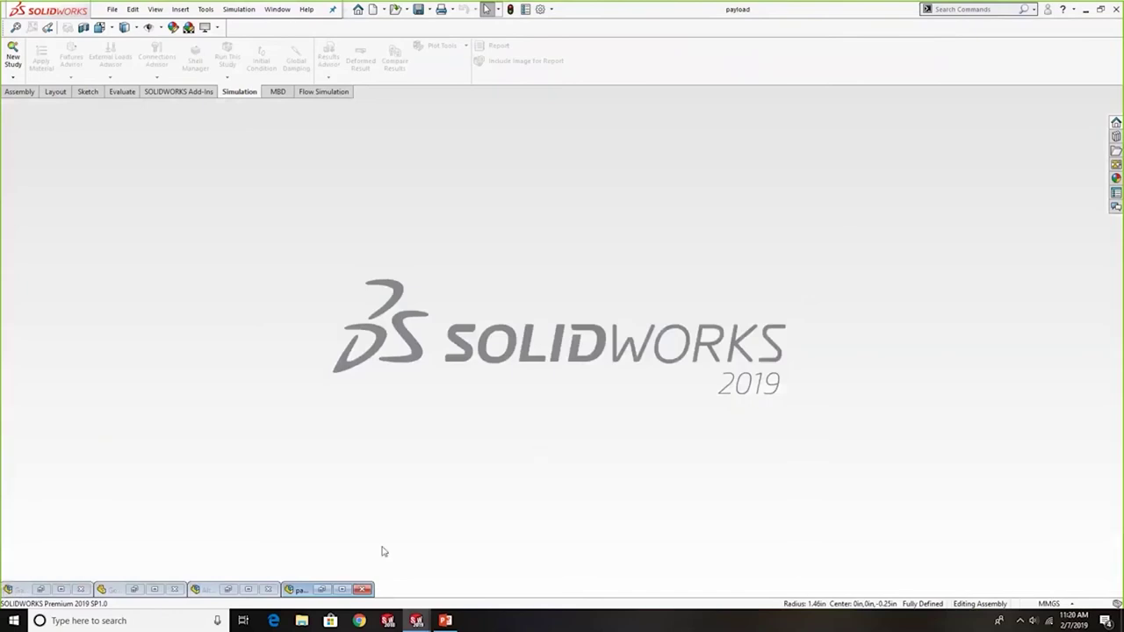
pyautogui.click(343, 590)
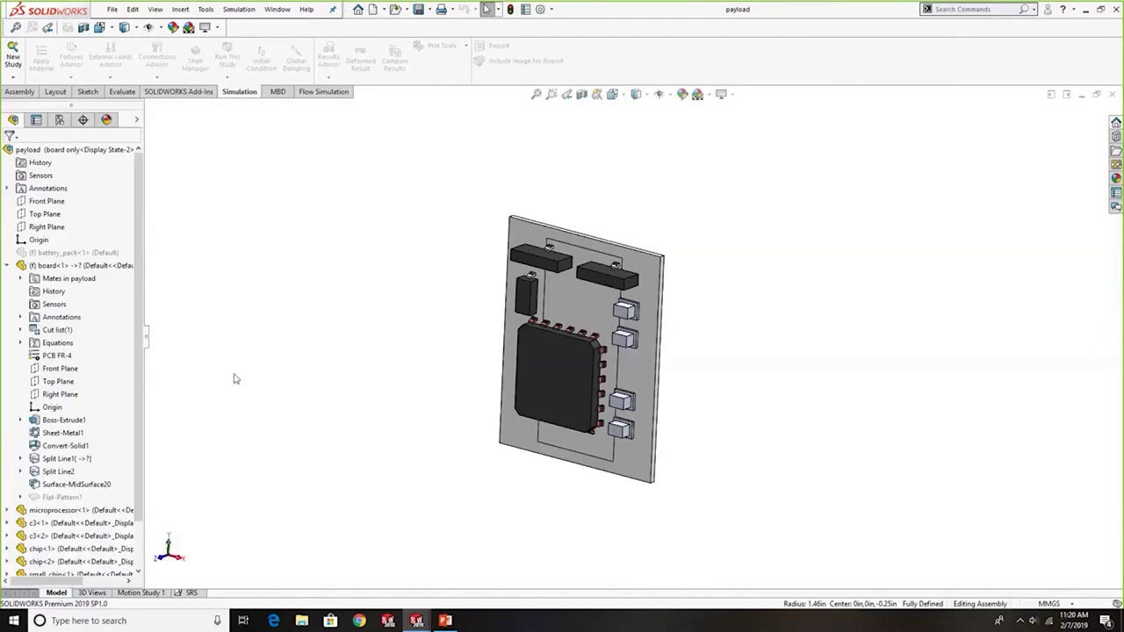
pyautogui.click(190, 593)
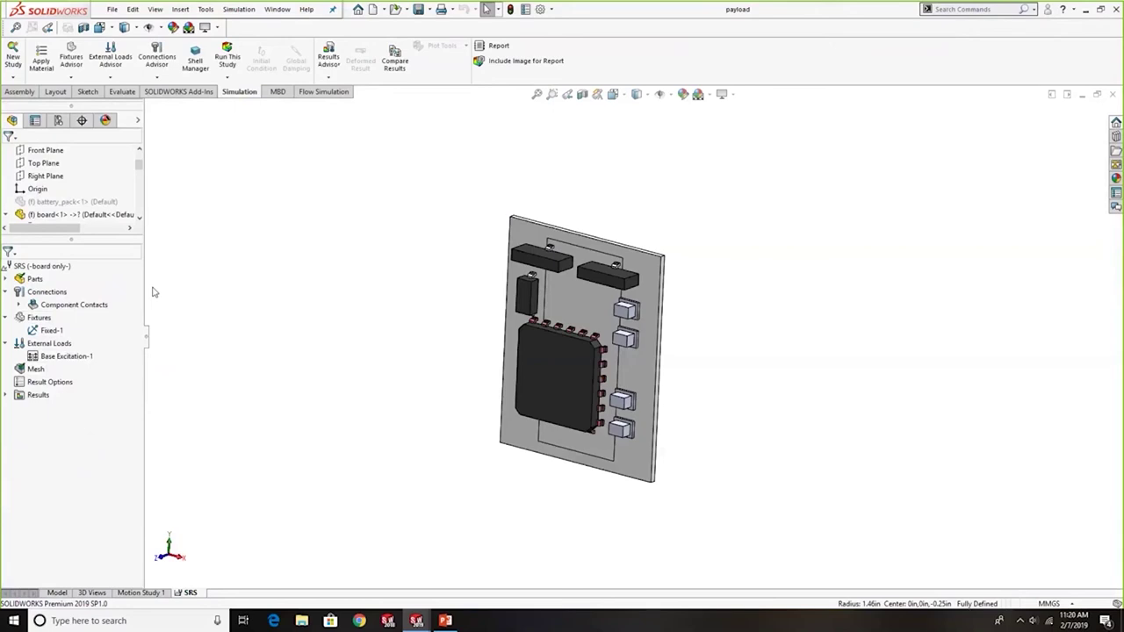
# Step: Examine the payload's uniform base excitation in the SRS study, including its acceleration and frequency curve
pyautogui.rightClick(79, 357)
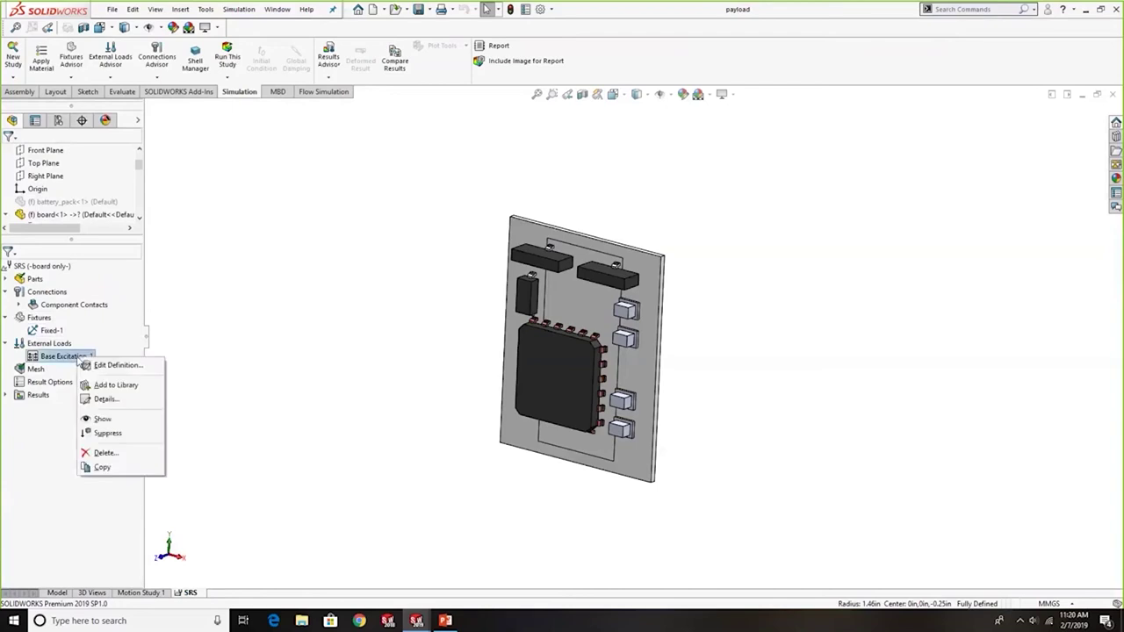
pyautogui.click(136, 365)
pyautogui.click(61, 417)
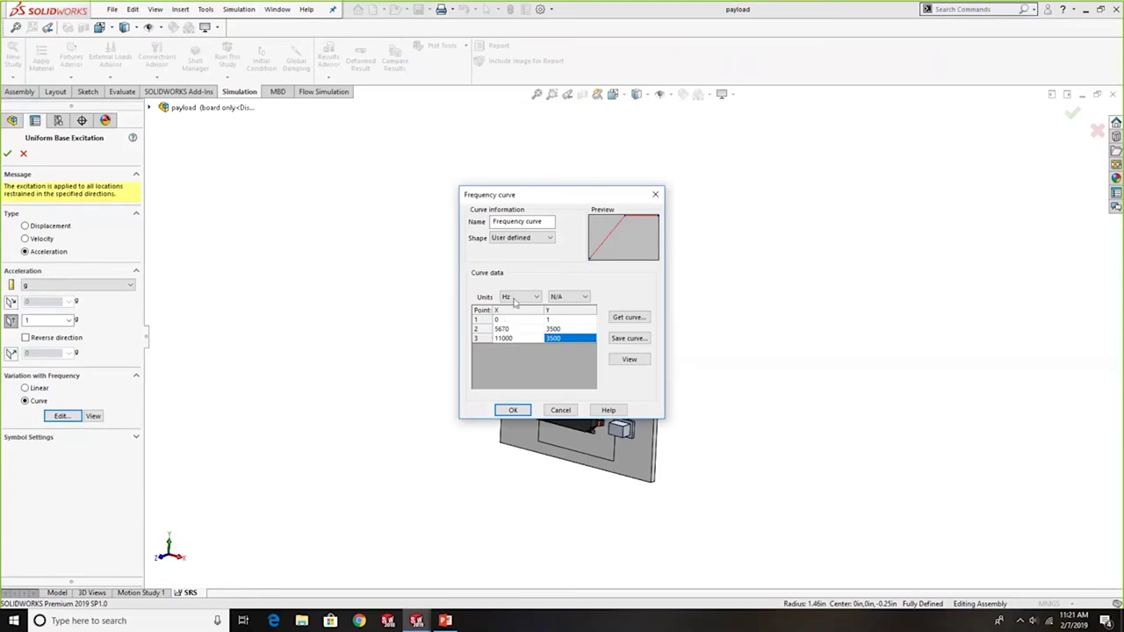
pyautogui.click(662, 198)
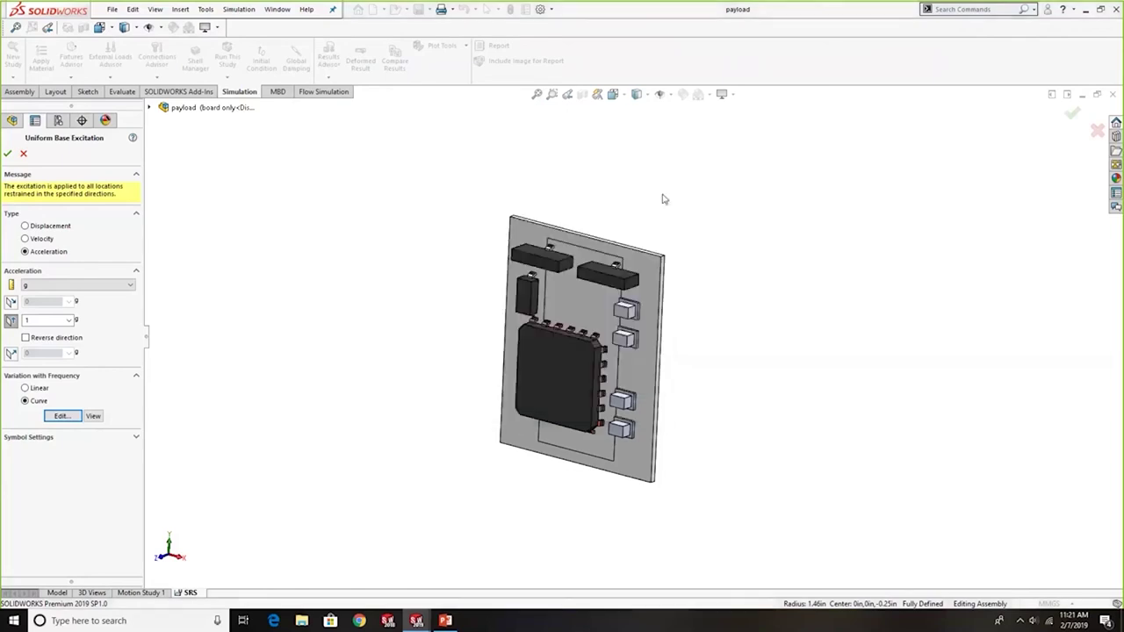
pyautogui.click(7, 153)
# Step: Display the SRS study's von Mises stress plot and examine the maximum stress location near the small chip's leads
pyautogui.click(7, 396)
pyautogui.doubleClick(44, 409)
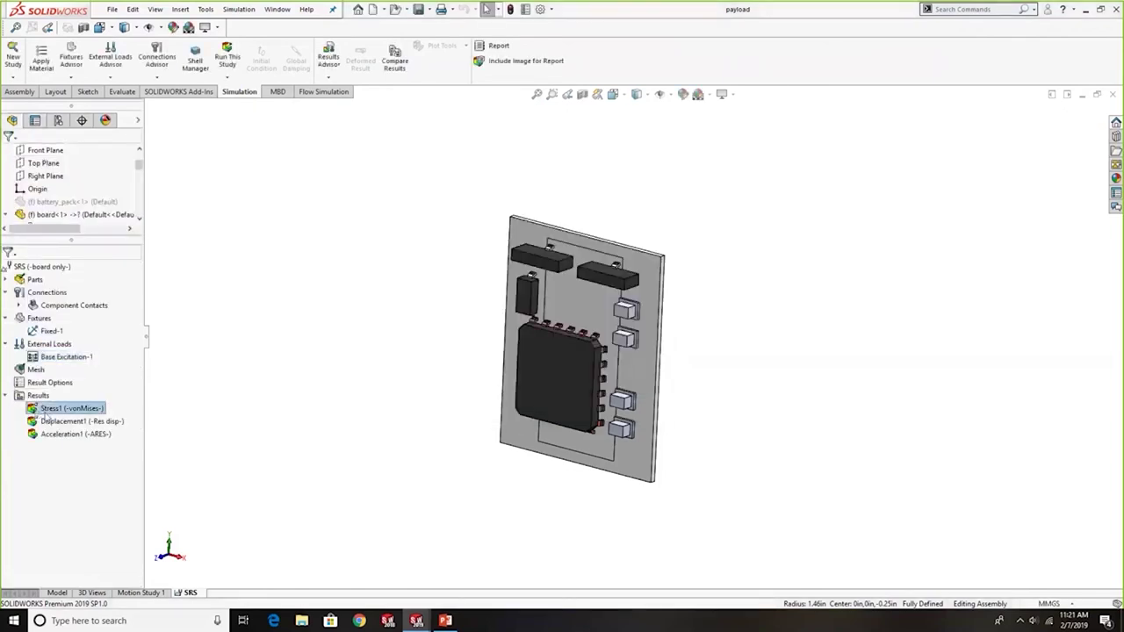
pyautogui.moveTo(342, 329); pyautogui.dragTo(615, 242, button='middle')
pyautogui.scroll(-5, 606, 326)
pyautogui.scroll(-3, 606, 327)
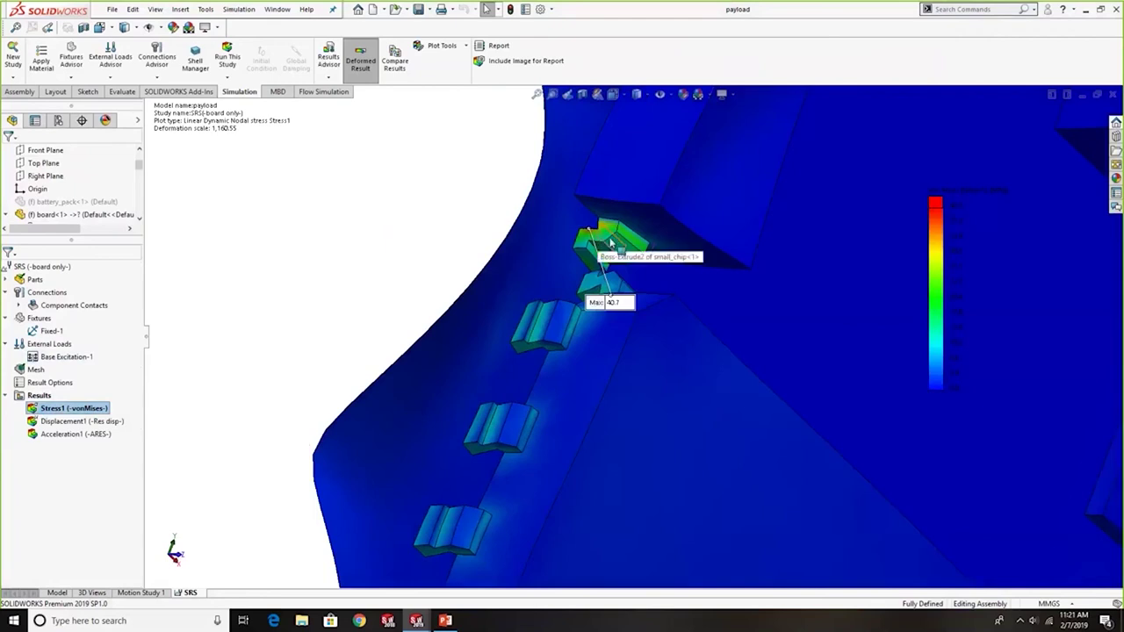
pyautogui.scroll(5, 667, 255)
pyautogui.moveTo(743, 243); pyautogui.dragTo(790, 246, button='middle')
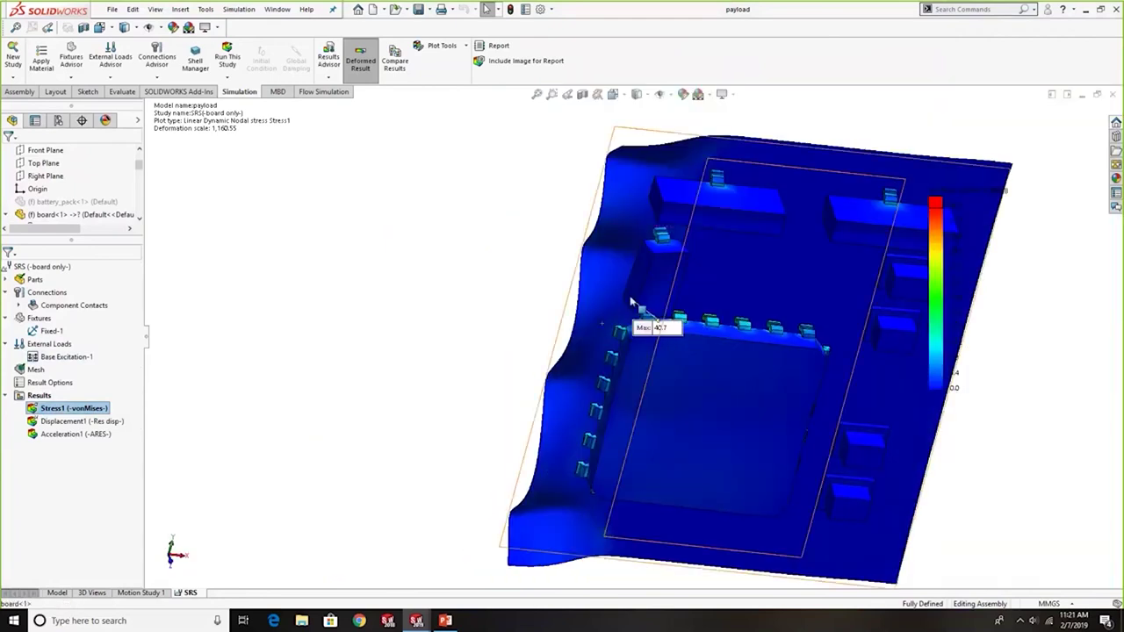
# Step: Minimize the payload assembly and switch to the Webinar presentation in PowerPoint
pyautogui.click(1083, 95)
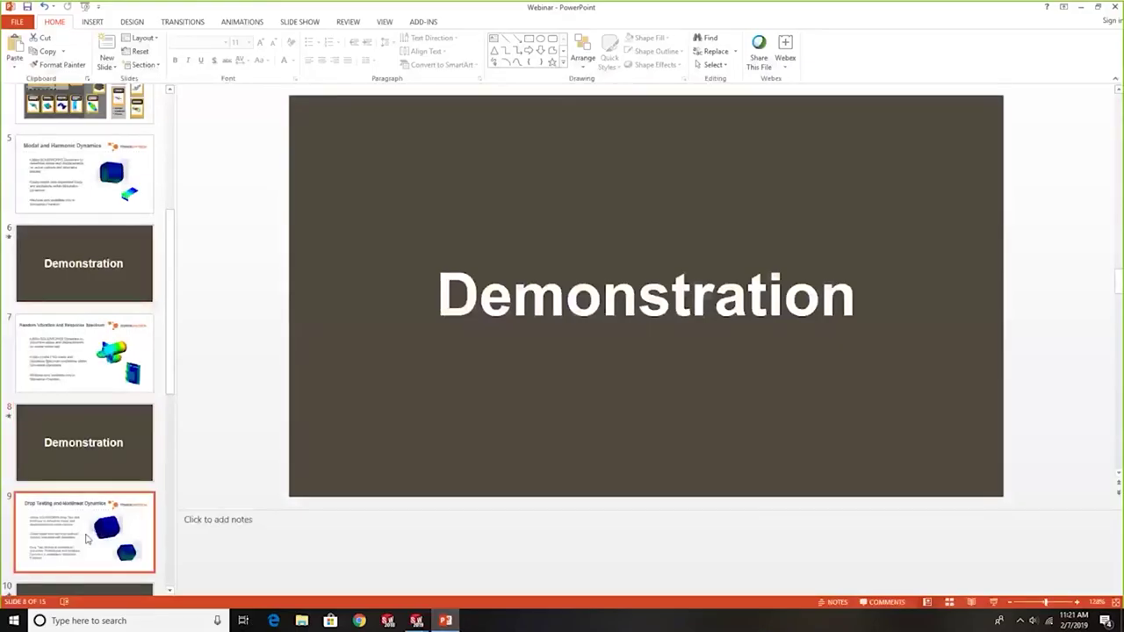
# Step: Start the slide show at the Drop Testing and Nonlinear Dynamics slide
pyautogui.click(86, 539)
pyautogui.click(993, 604)
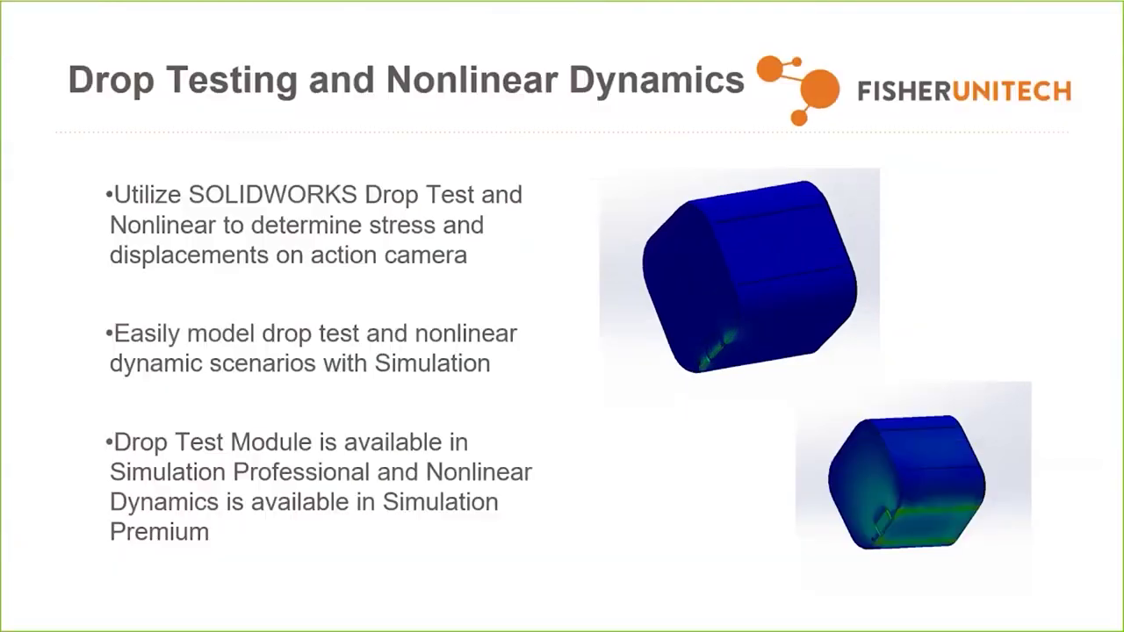
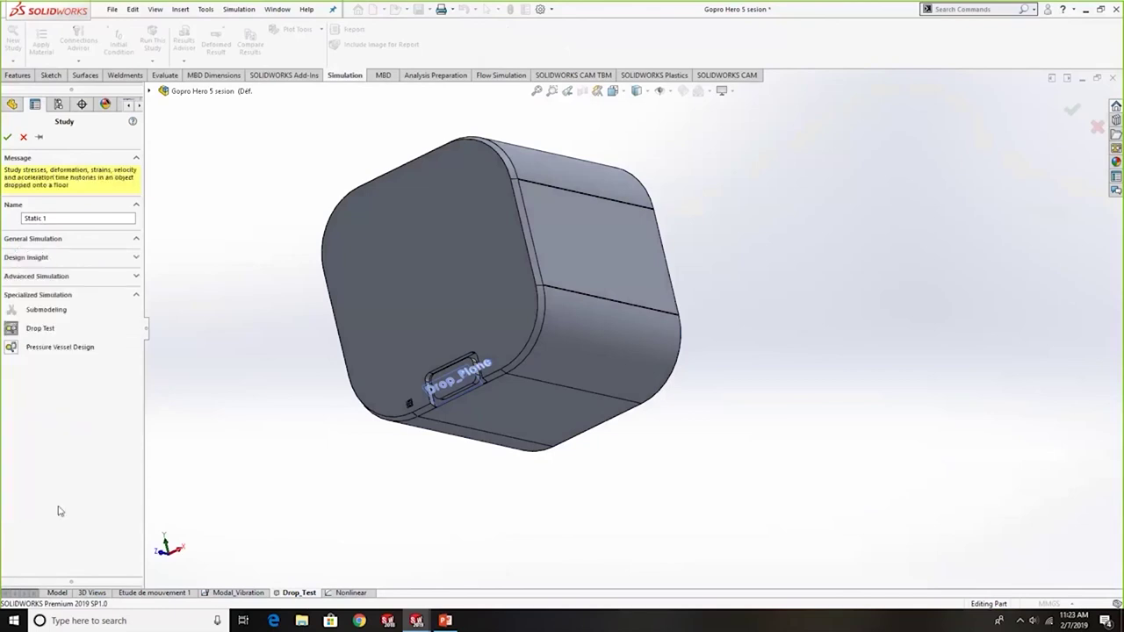
# Step: Cancel the new drop test study and examine the camera body from several angles
pyautogui.click(24, 137)
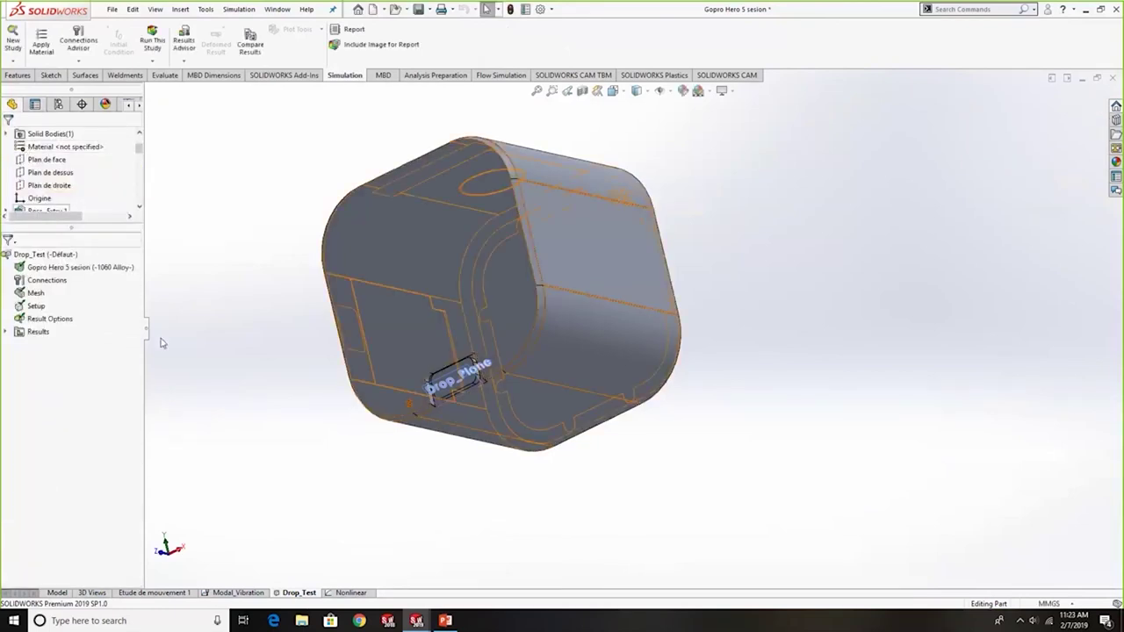
pyautogui.moveTo(161, 342); pyautogui.dragTo(250, 268, button='middle')
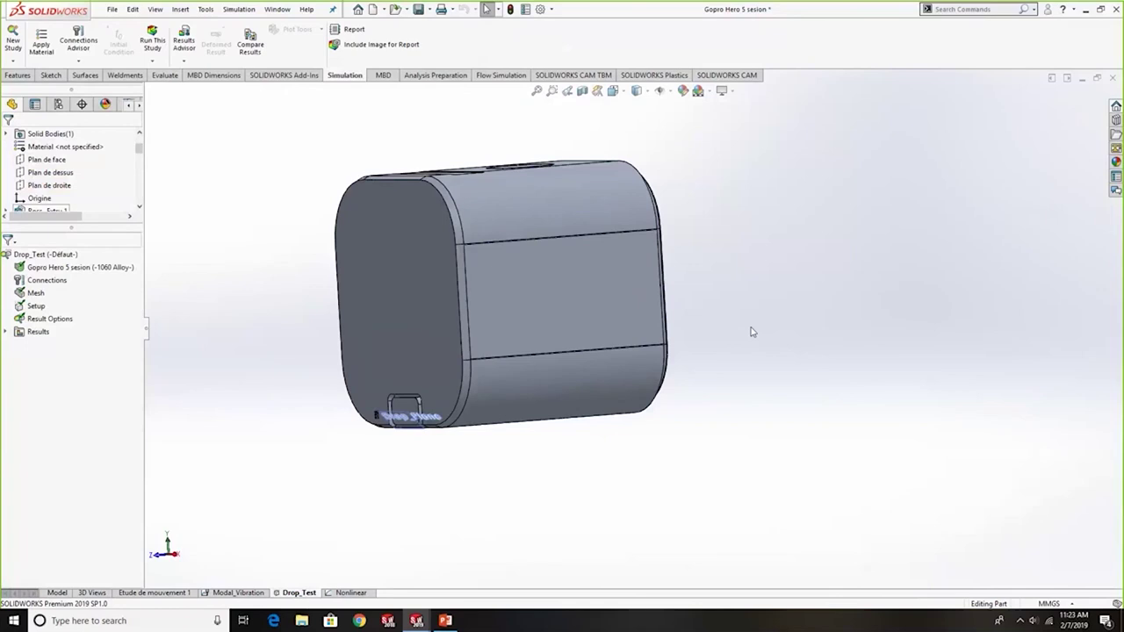
pyautogui.moveTo(700, 274); pyautogui.dragTo(685, 312, button='middle')
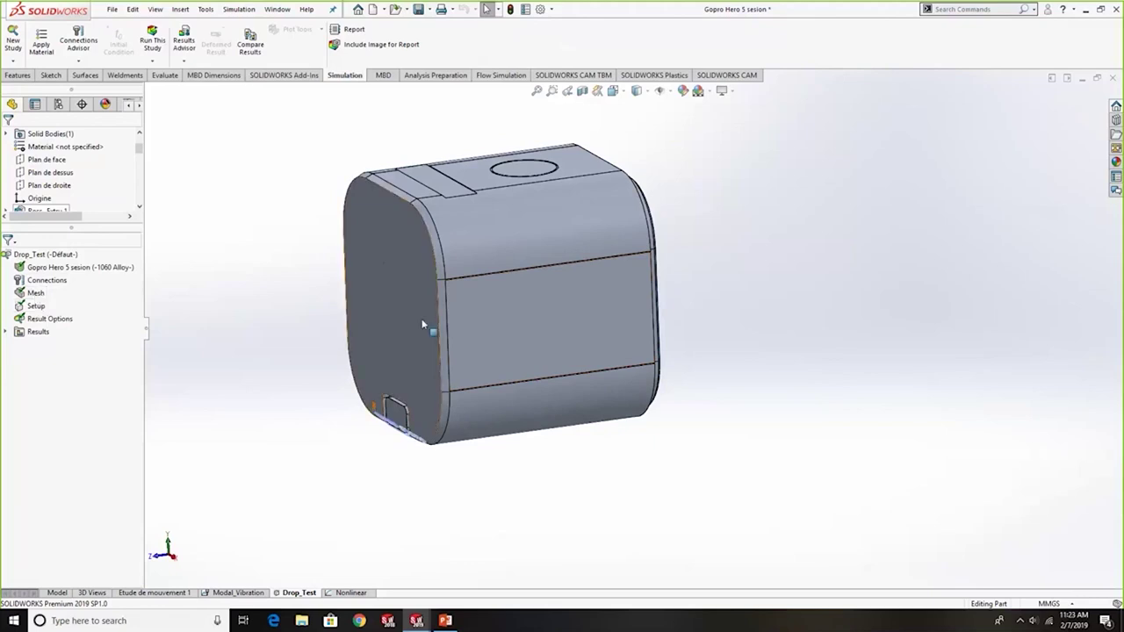
pyautogui.scroll(5, 658, 365)
pyautogui.scroll(-2, 673, 347)
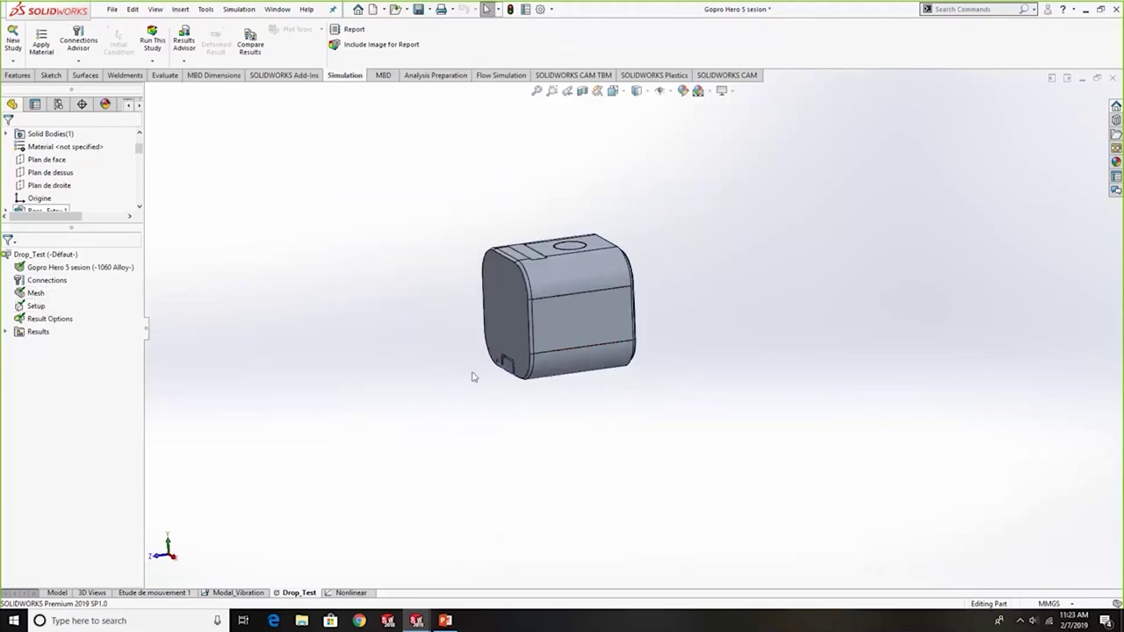
pyautogui.moveTo(553, 404); pyautogui.dragTo(577, 394, button='middle')
# Step: Open the Drop_Test study's setup and set the drop height from the centroid to 3 ft
pyautogui.rightClick(36, 306)
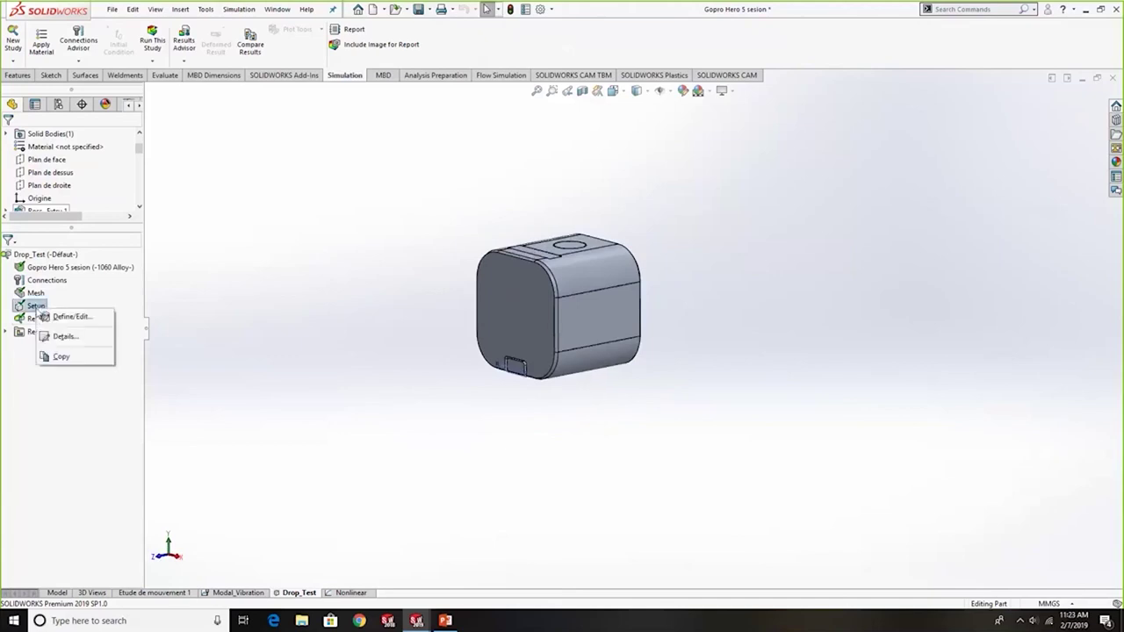
pyautogui.click(84, 320)
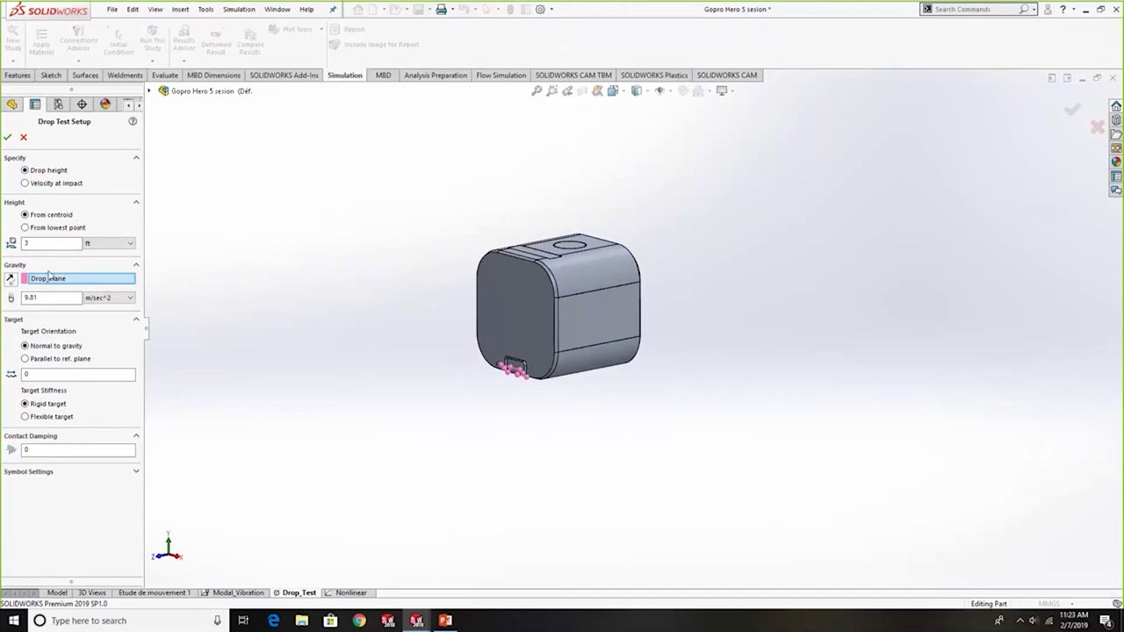
pyautogui.click(51, 246)
pyautogui.click(84, 246)
pyautogui.doubleClick(25, 243)
pyautogui.write('4')
pyautogui.press('BackSpace')
pyautogui.write('3')
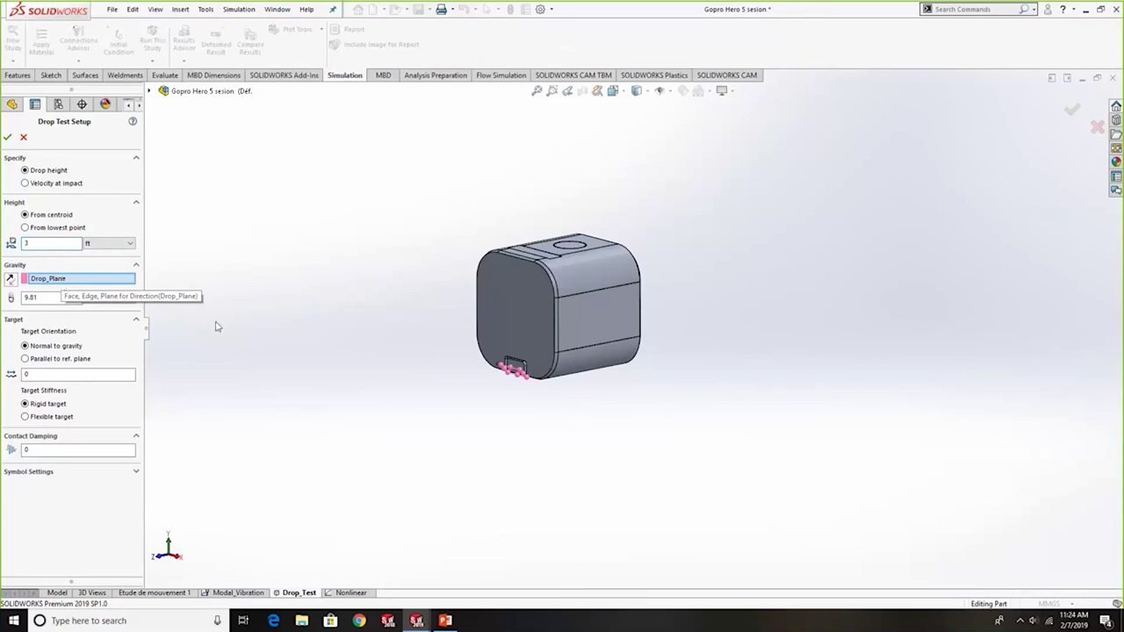
# Step: Examine how Drop_Plane, the gravity direction reference, is oriented at the camera's lower front edge
pyautogui.scroll(-8, 554, 368)
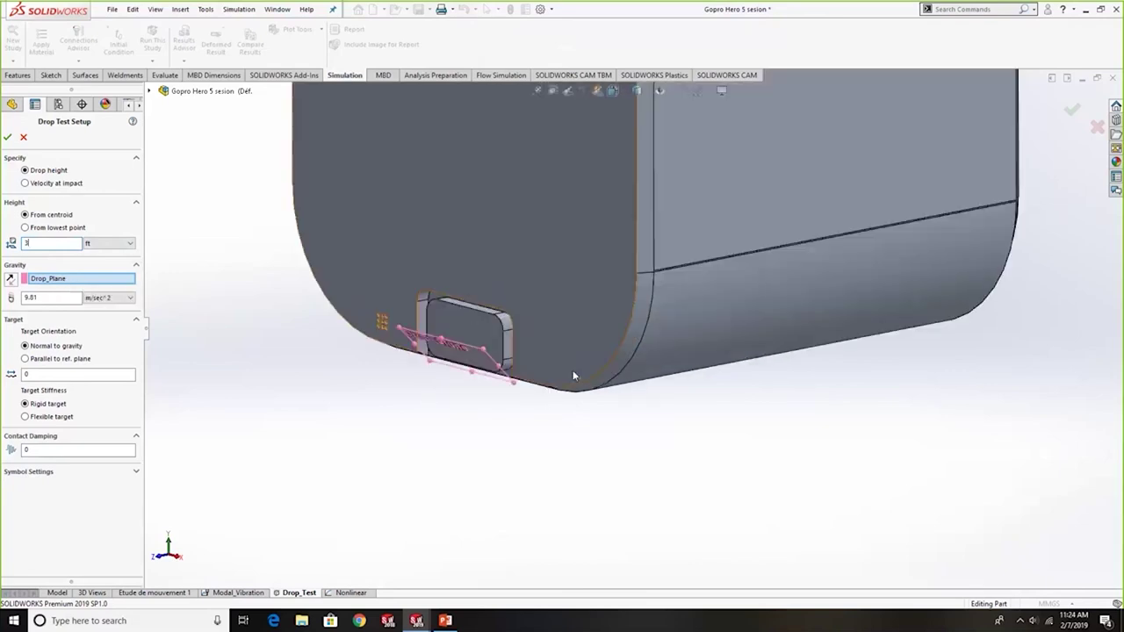
pyautogui.moveTo(556, 368); pyautogui.dragTo(441, 384, button='middle')
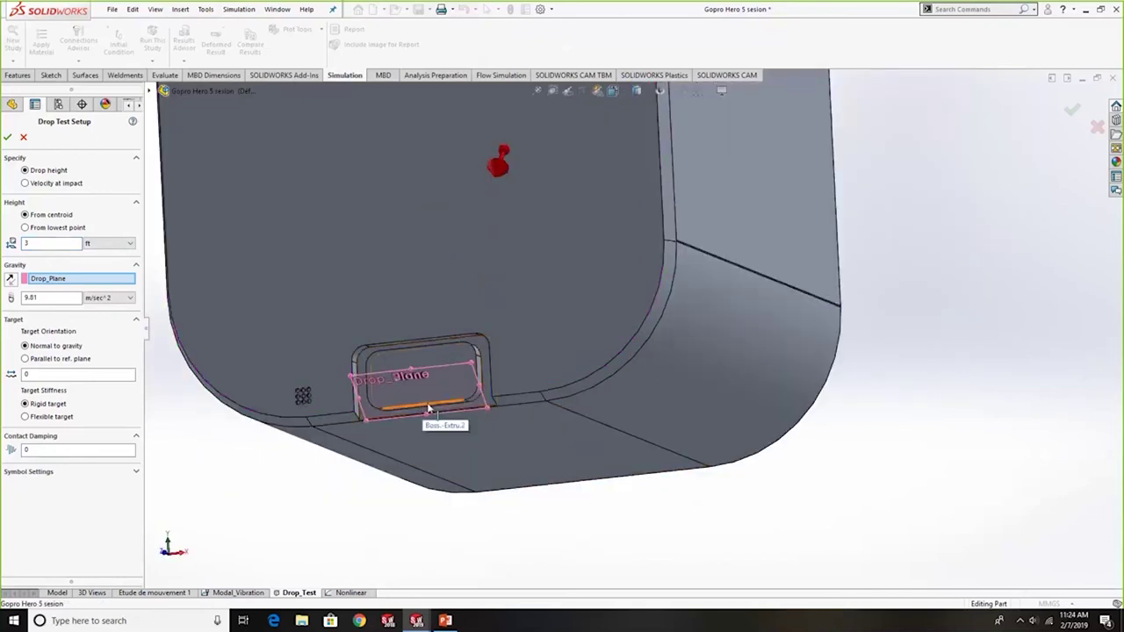
pyautogui.scroll(5, 477, 405)
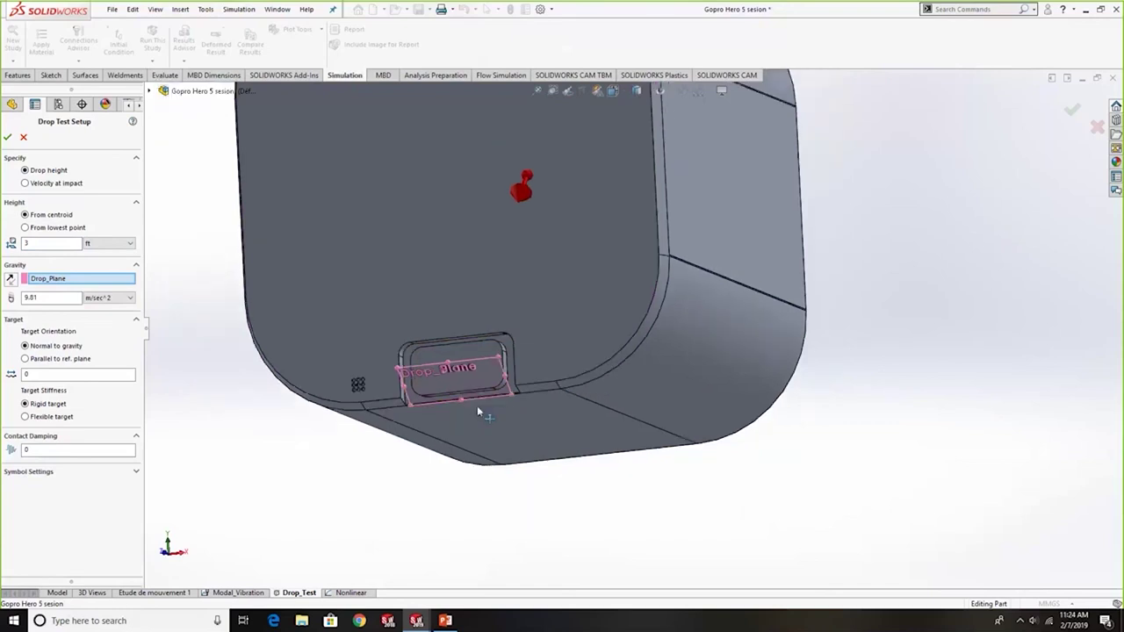
pyautogui.moveTo(607, 273); pyautogui.dragTo(572, 396, button='middle')
pyautogui.scroll(-6, 544, 344)
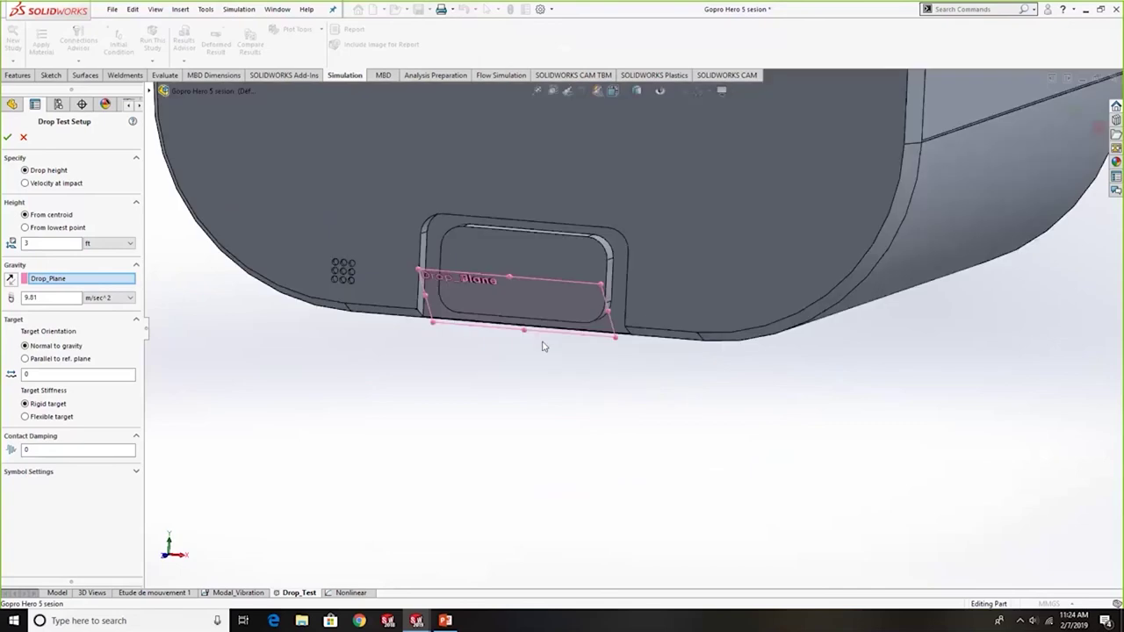
pyautogui.moveTo(540, 317); pyautogui.dragTo(456, 304, button='middle')
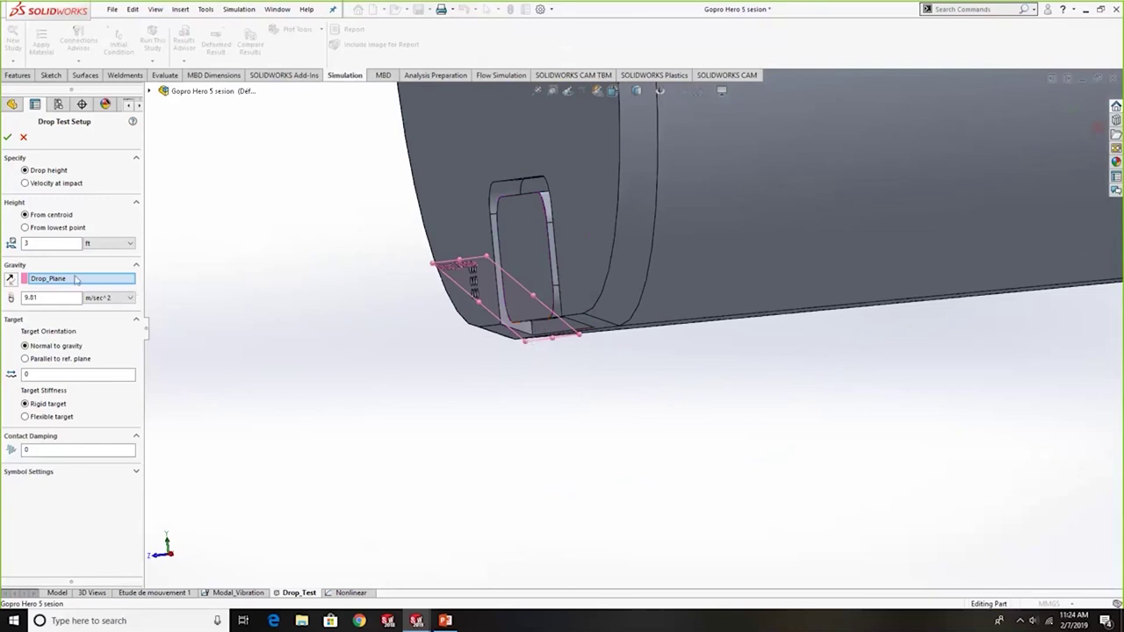
pyautogui.scroll(-3, 527, 323)
pyautogui.moveTo(527, 323); pyautogui.dragTo(713, 218, button='middle')
pyautogui.scroll(5, 533, 288)
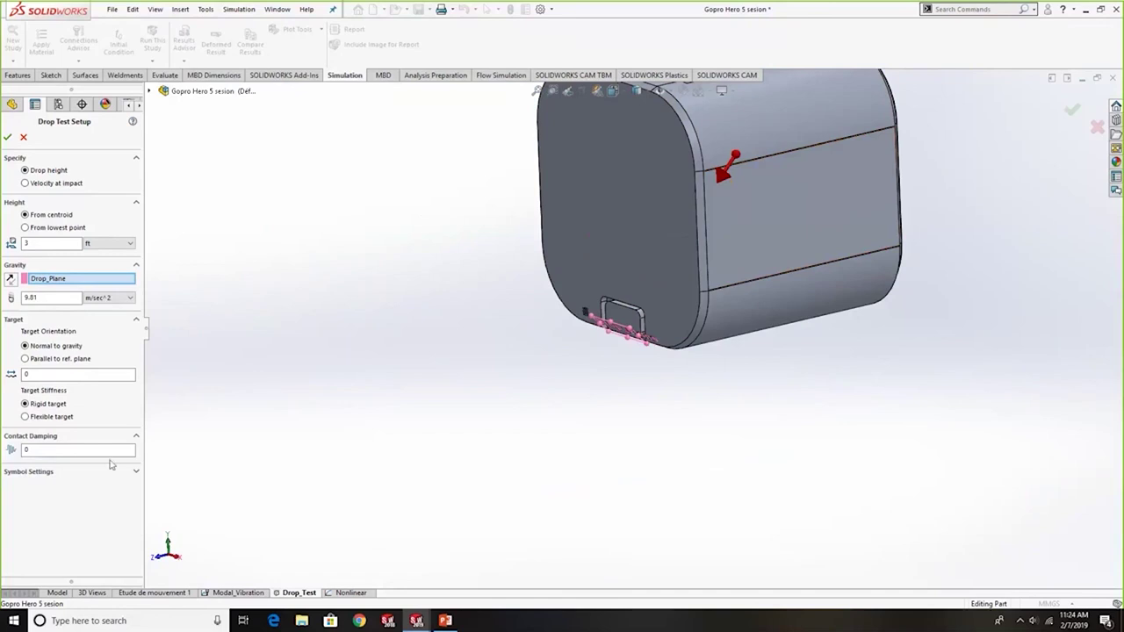
# Step: Set the target stiffness to Flexible target and accept the drop test setup
pyautogui.click(58, 418)
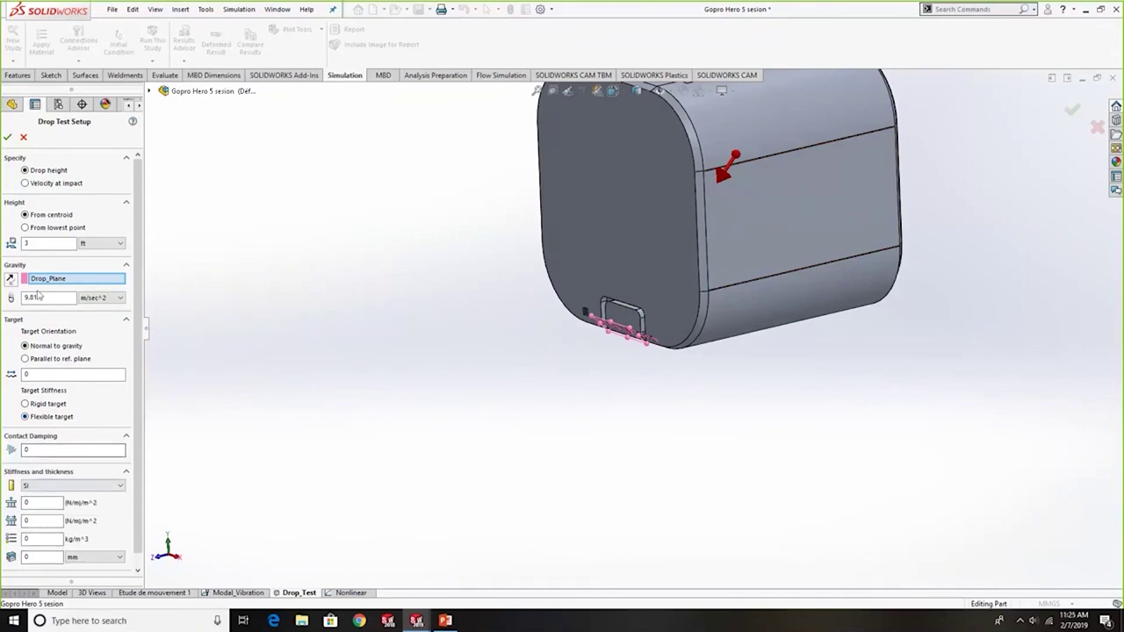
pyautogui.click(7, 137)
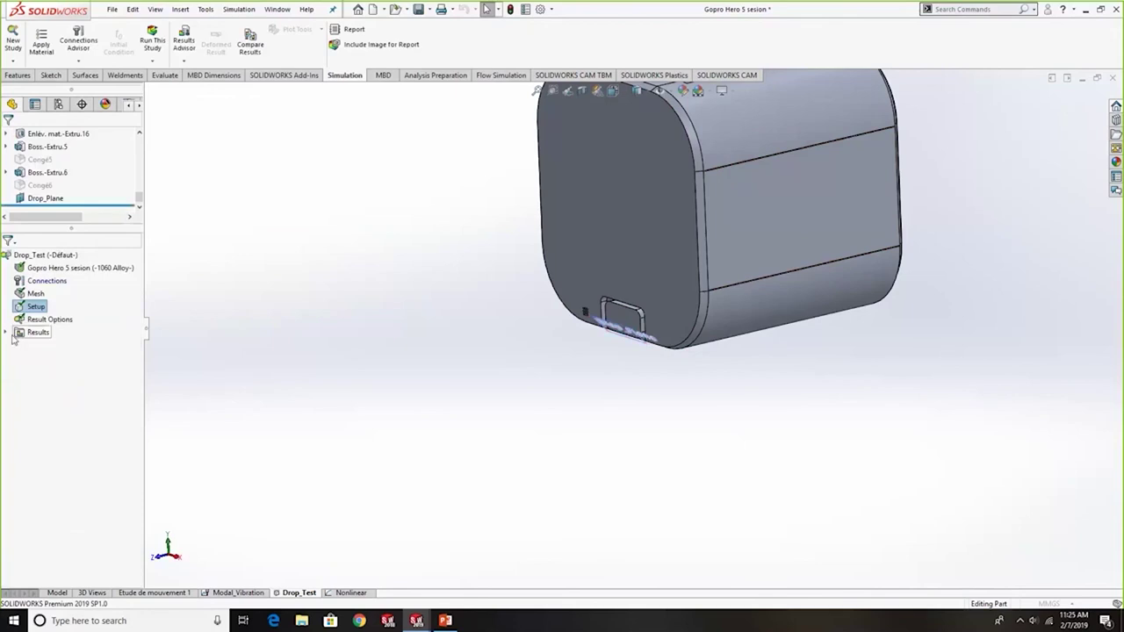
# Step: Review the drop test's result options, including solution time after impact and number of plots, and accept them
pyautogui.rightClick(54, 320)
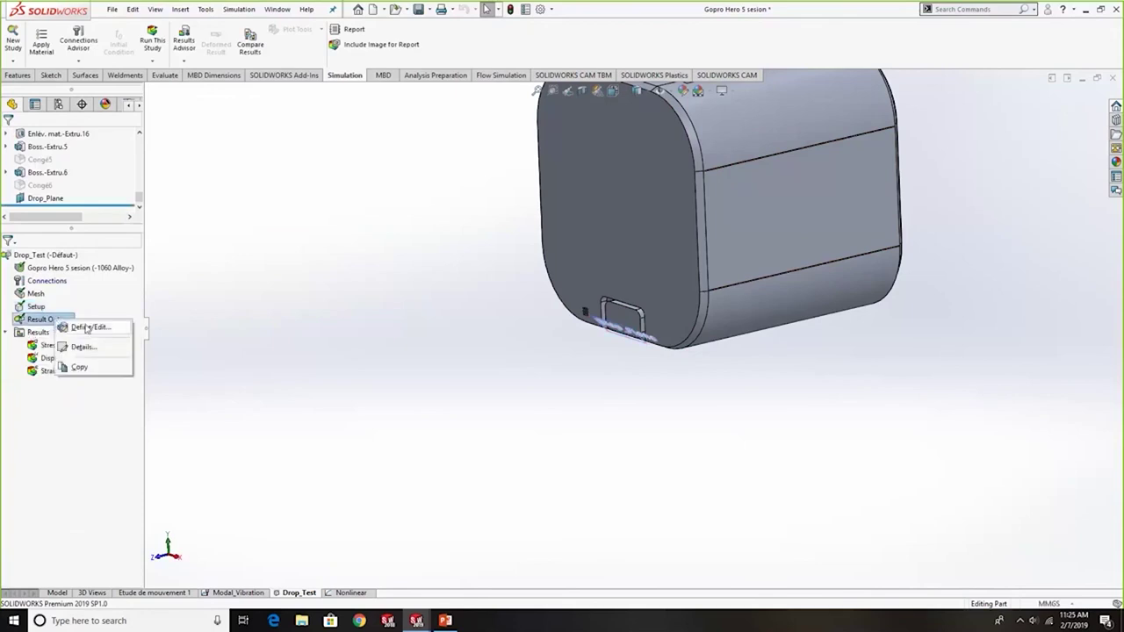
pyautogui.click(70, 327)
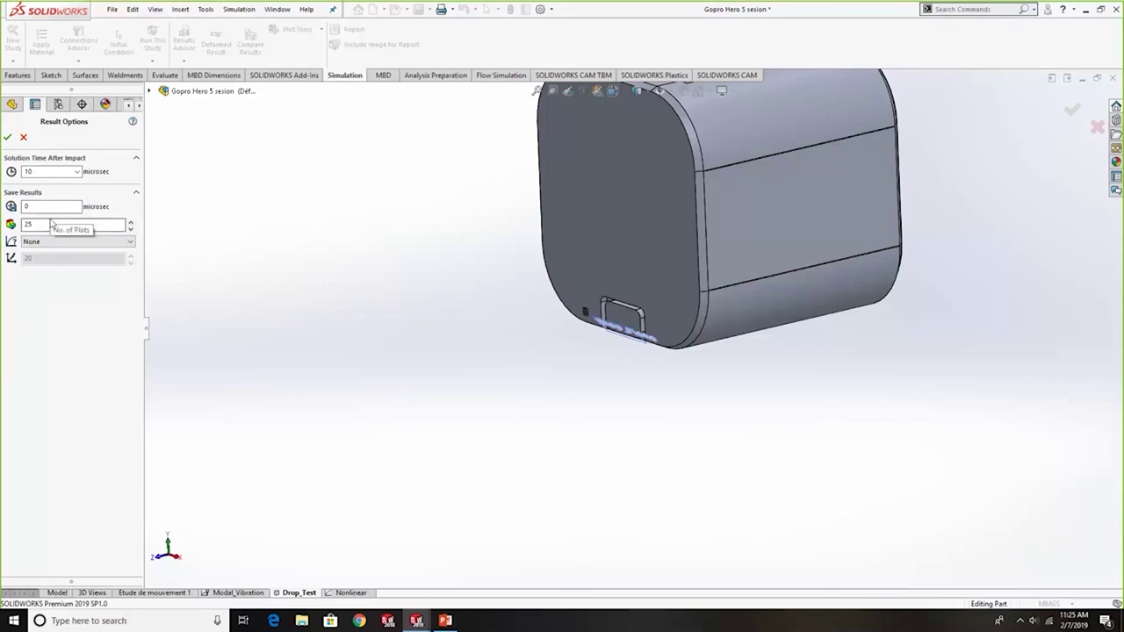
pyautogui.click(7, 137)
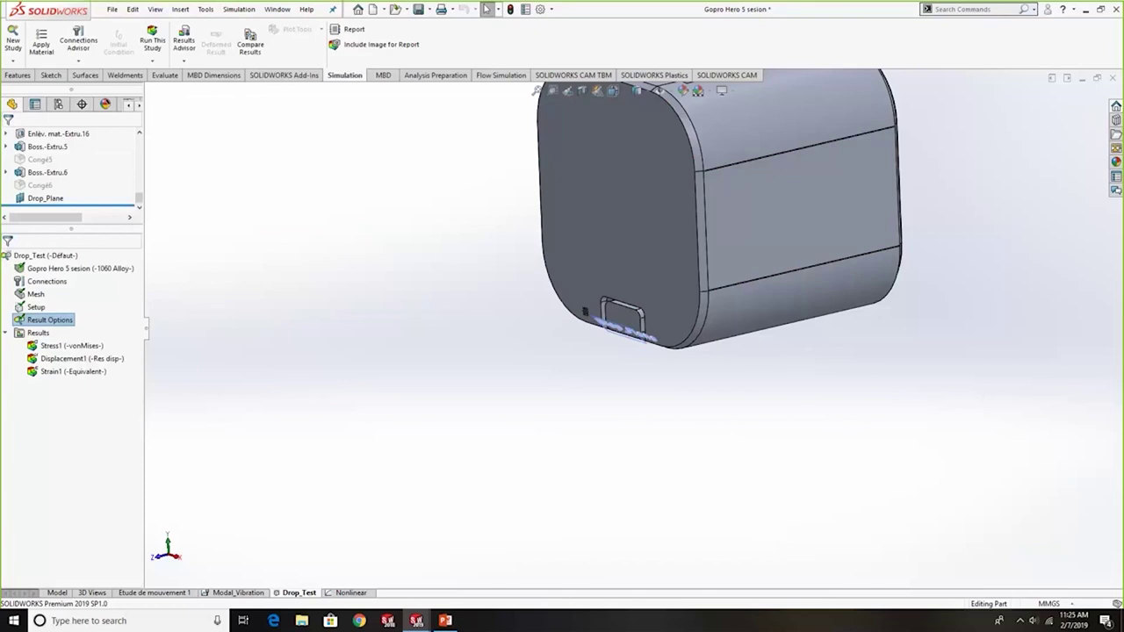
# Step: Display the drop test's von Mises stress plot and play its animation to examine the impact edge
pyautogui.doubleClick(70, 345)
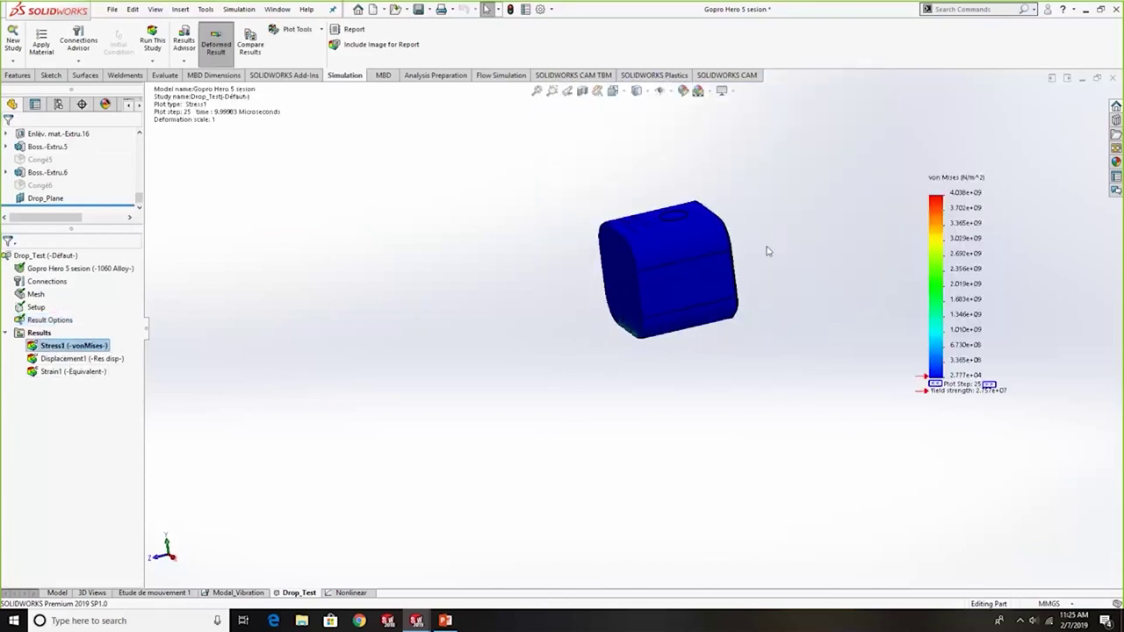
pyautogui.rightClick(70, 347)
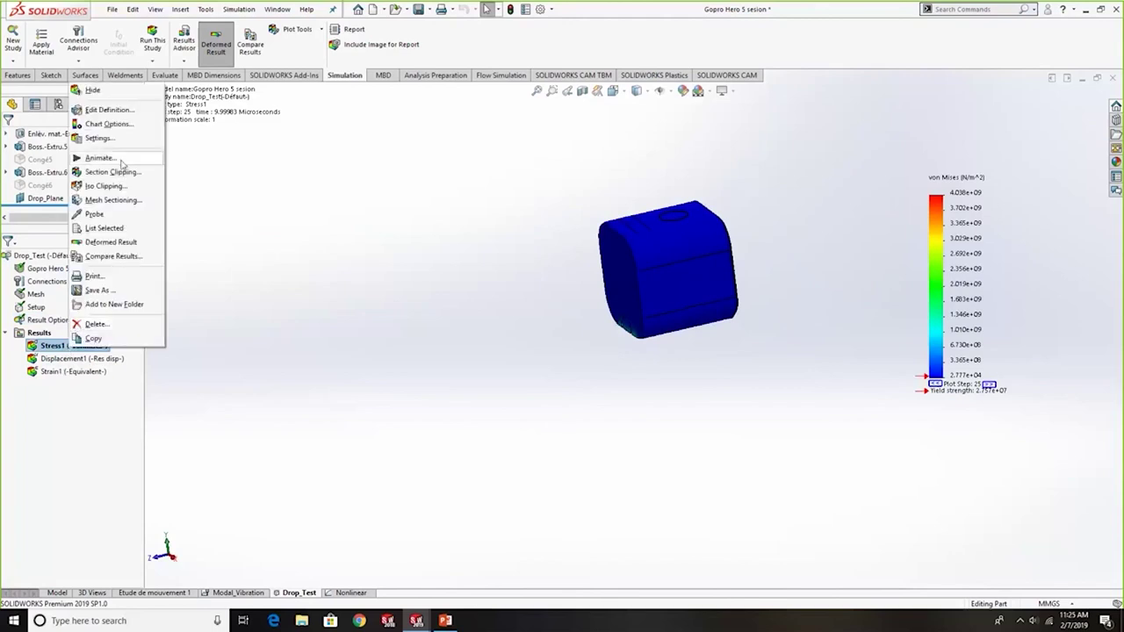
pyautogui.click(136, 159)
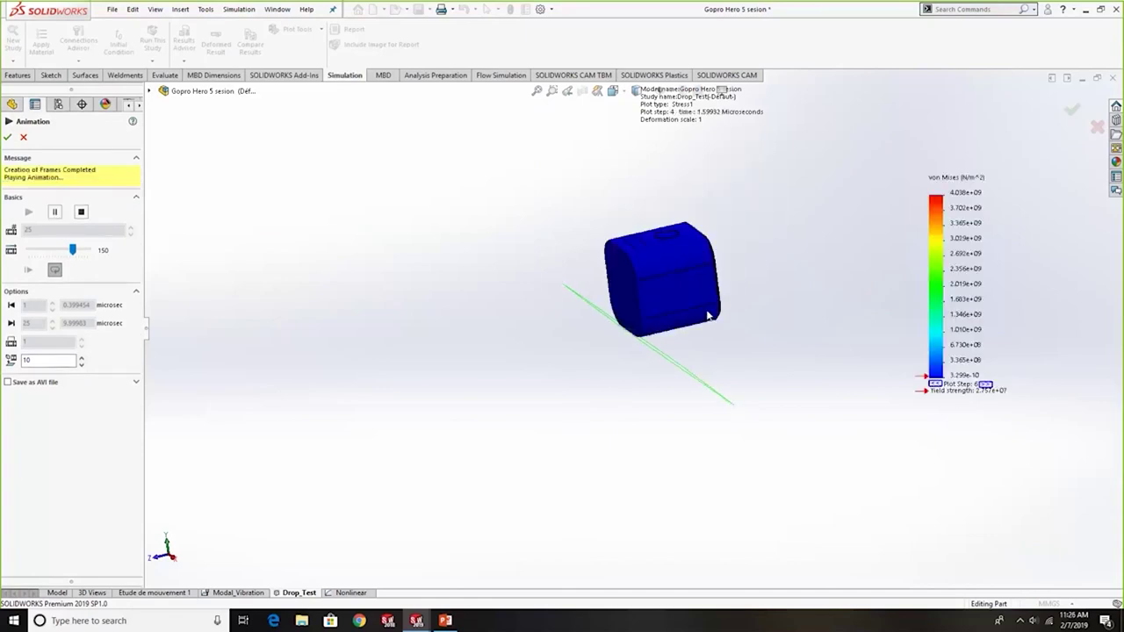
pyautogui.scroll(-6, 669, 307)
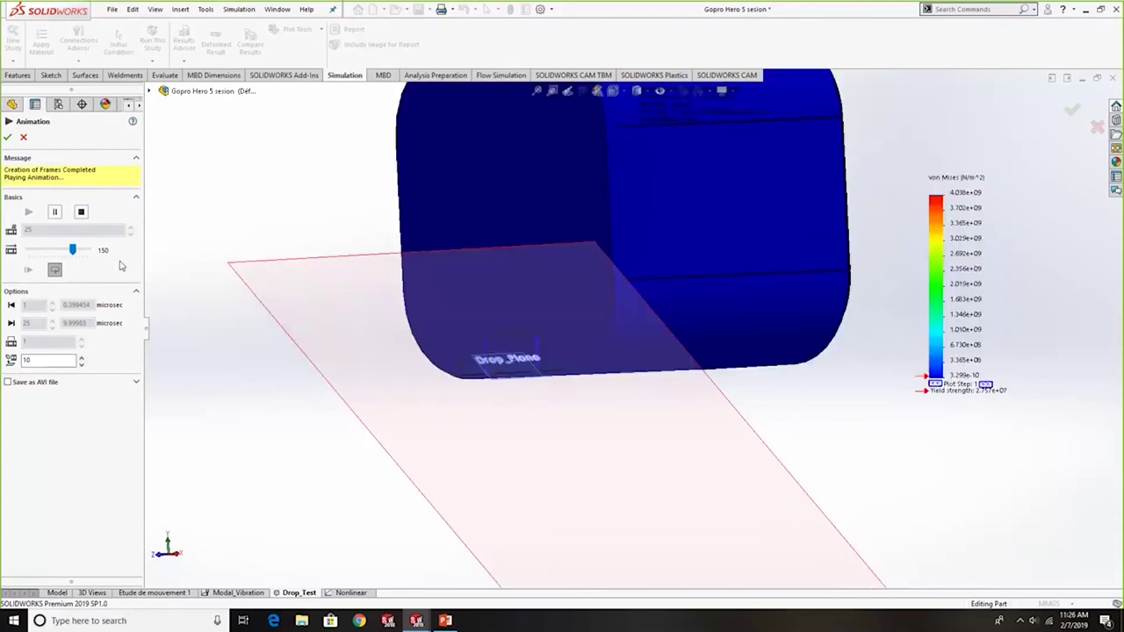
pyautogui.click(24, 138)
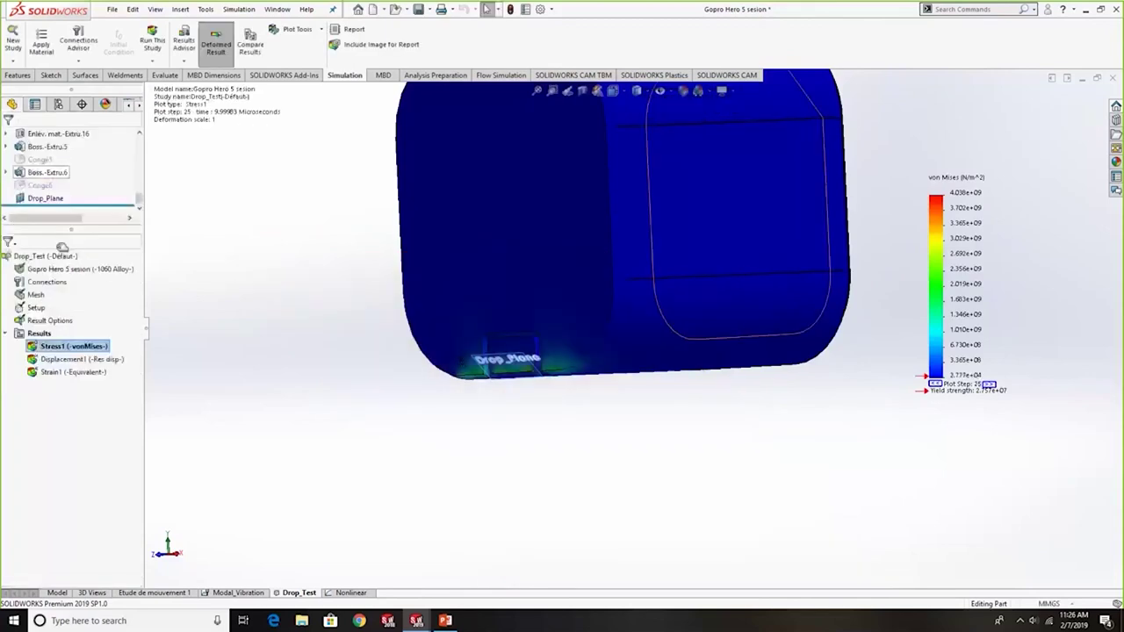
# Step: Edit the von Mises stress plot to show plot step 20
pyautogui.rightClick(74, 346)
pyautogui.click(160, 293)
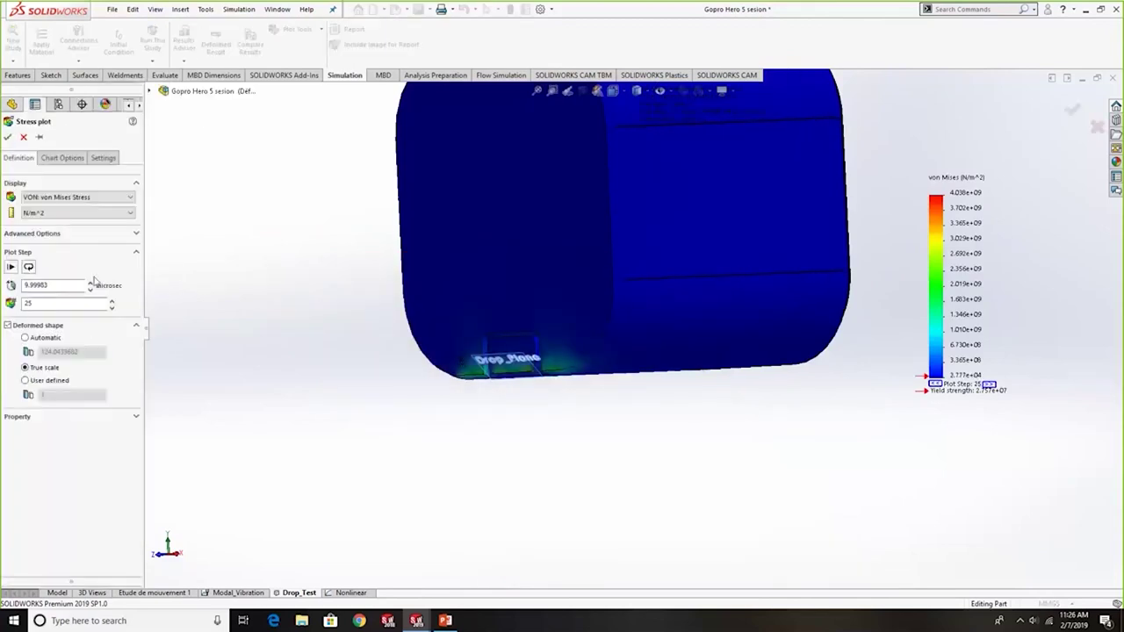
pyautogui.click(90, 290)
pyautogui.click(89, 290)
pyautogui.click(89, 290)
pyautogui.click(89, 289)
pyautogui.click(89, 290)
pyautogui.click(8, 137)
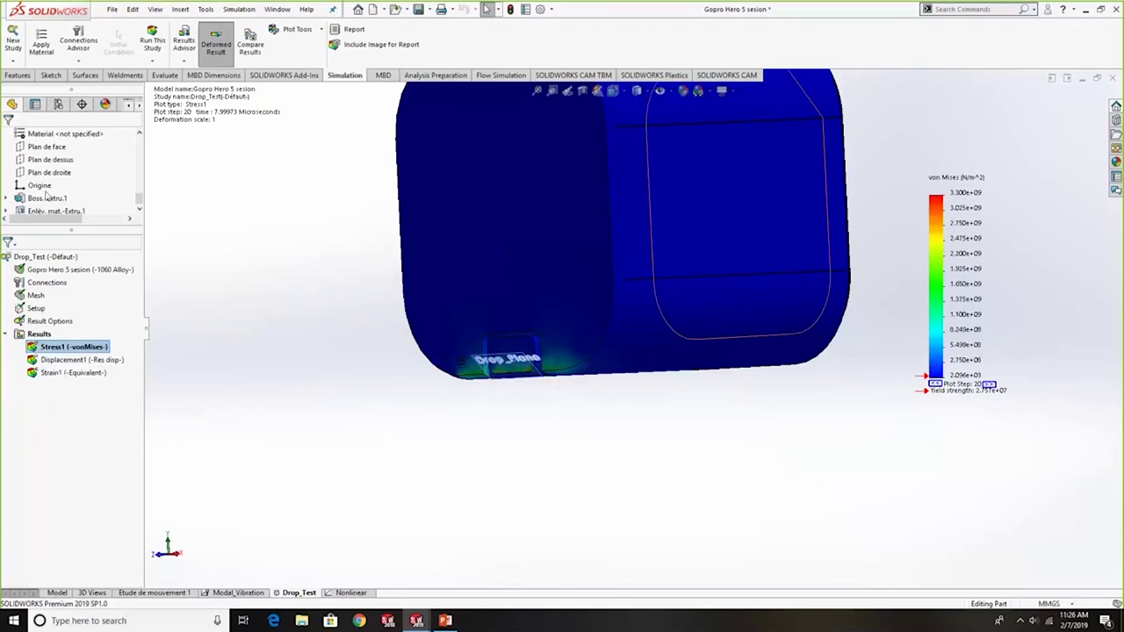
# Step: Probe the drop test's von Mises stress at a location on the lower edge of the small recessed face near Drop_Plane
pyautogui.rightClick(85, 351)
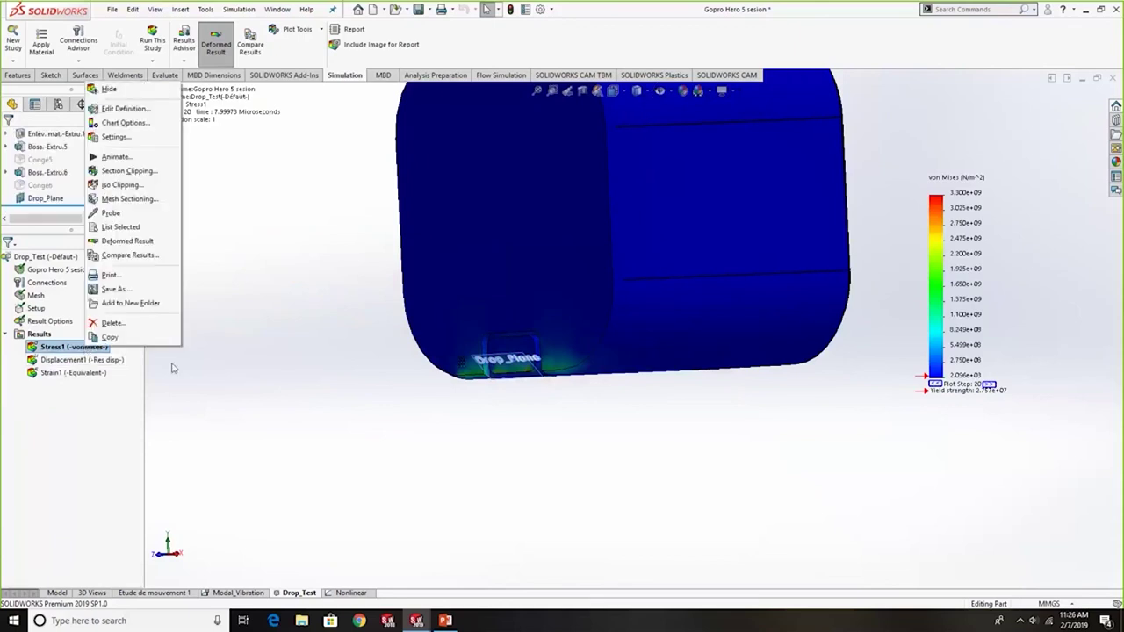
pyautogui.click(627, 477)
pyautogui.press('f')
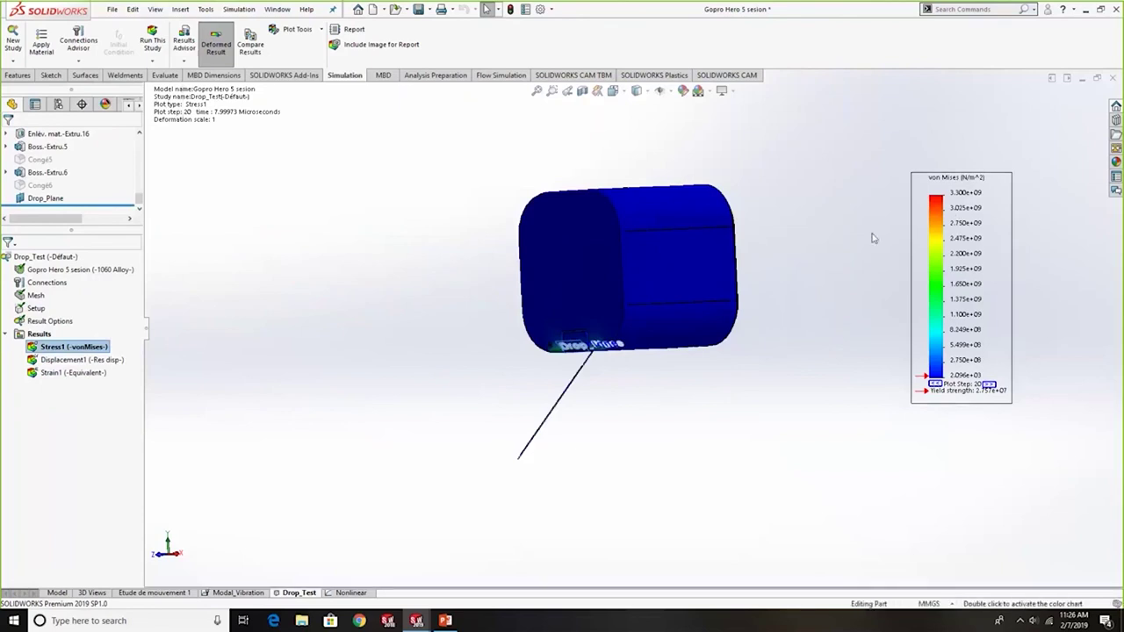
pyautogui.scroll(-1, 613, 282)
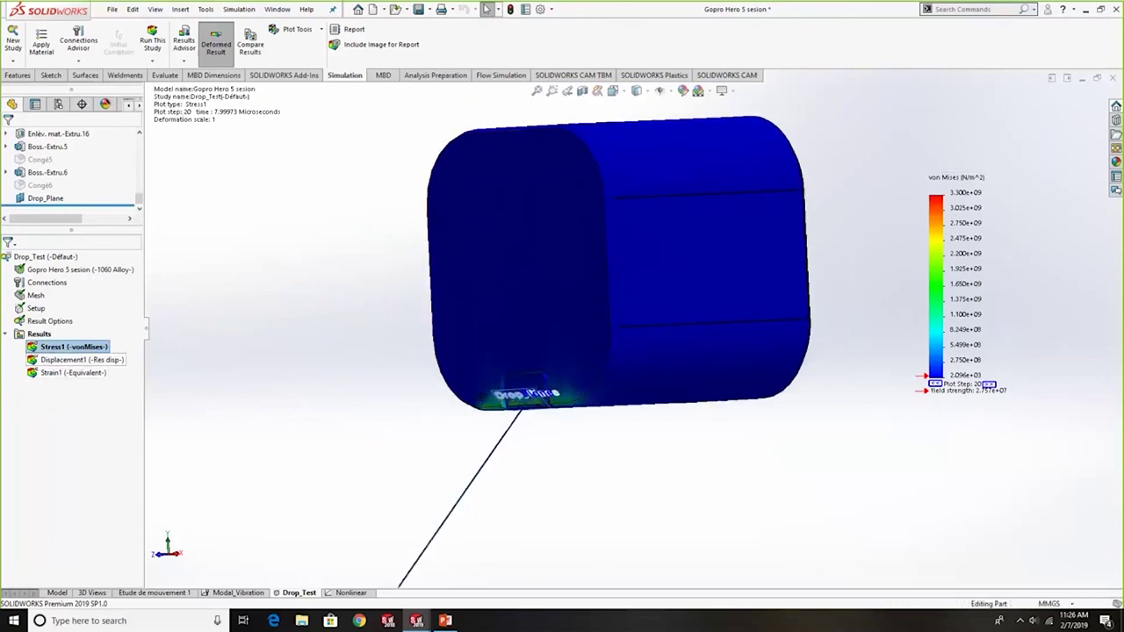
pyautogui.scroll(-3, 482, 404)
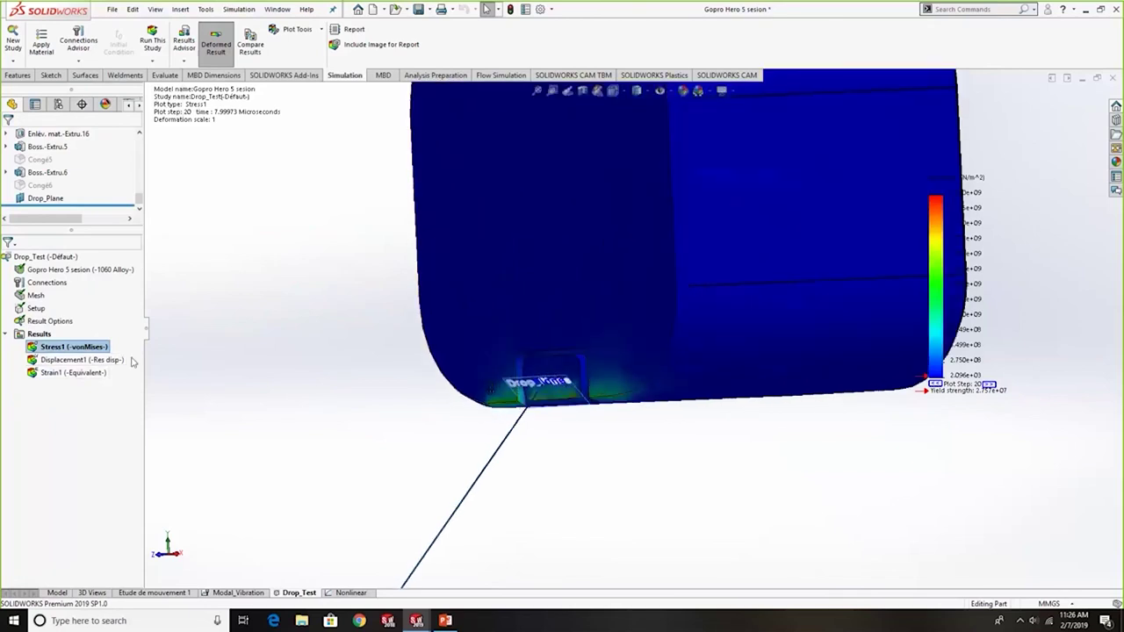
pyautogui.rightClick(74, 350)
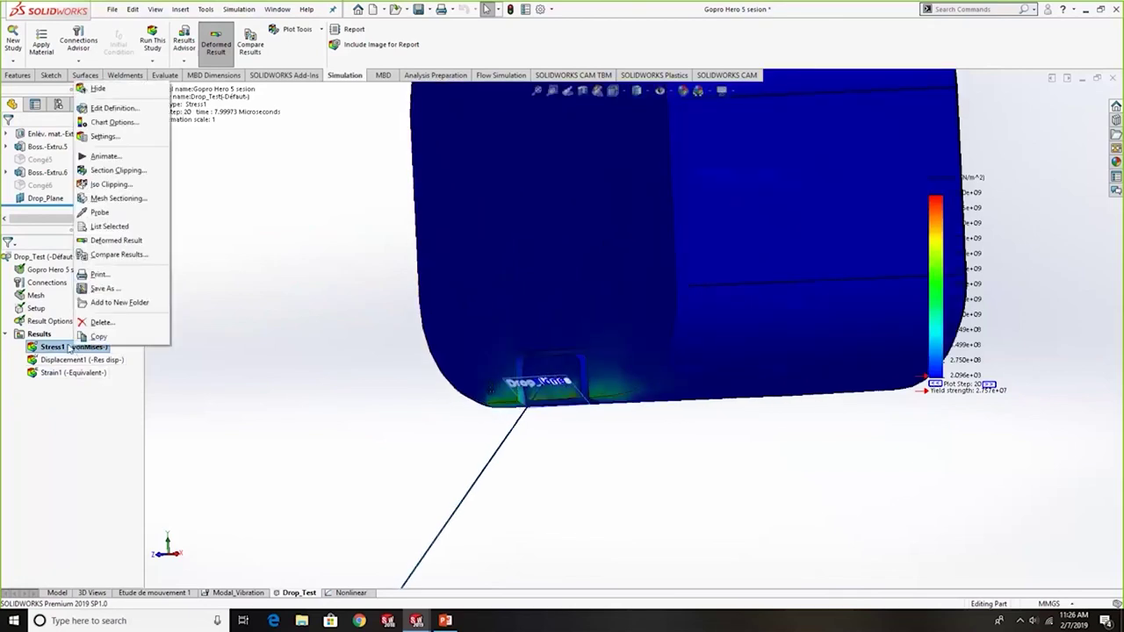
pyautogui.click(124, 214)
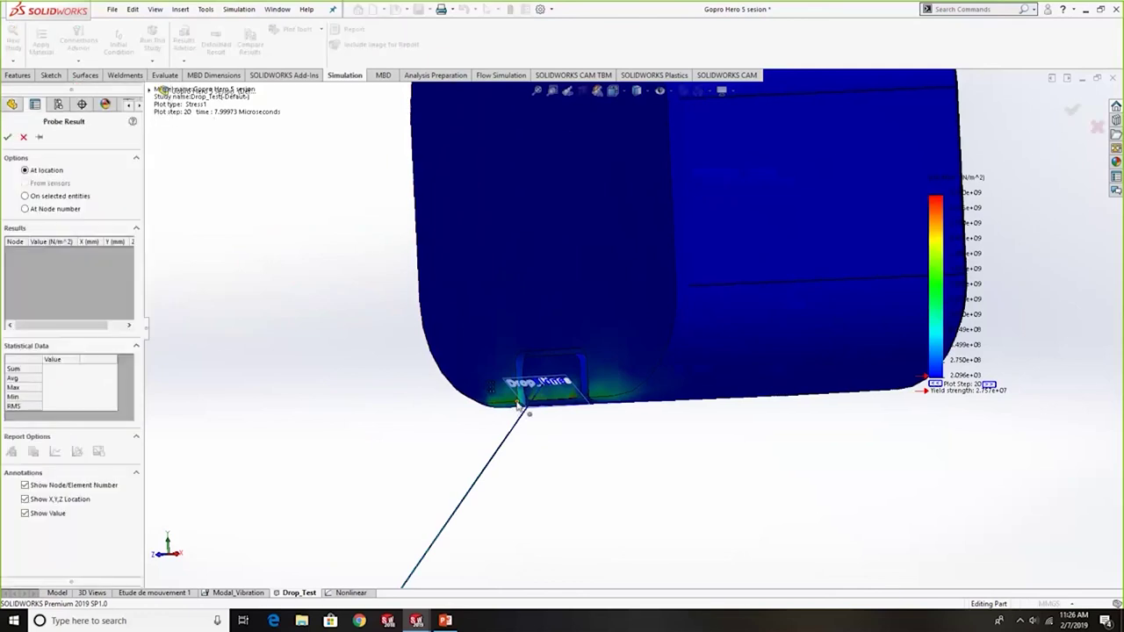
pyautogui.scroll(-3, 519, 404)
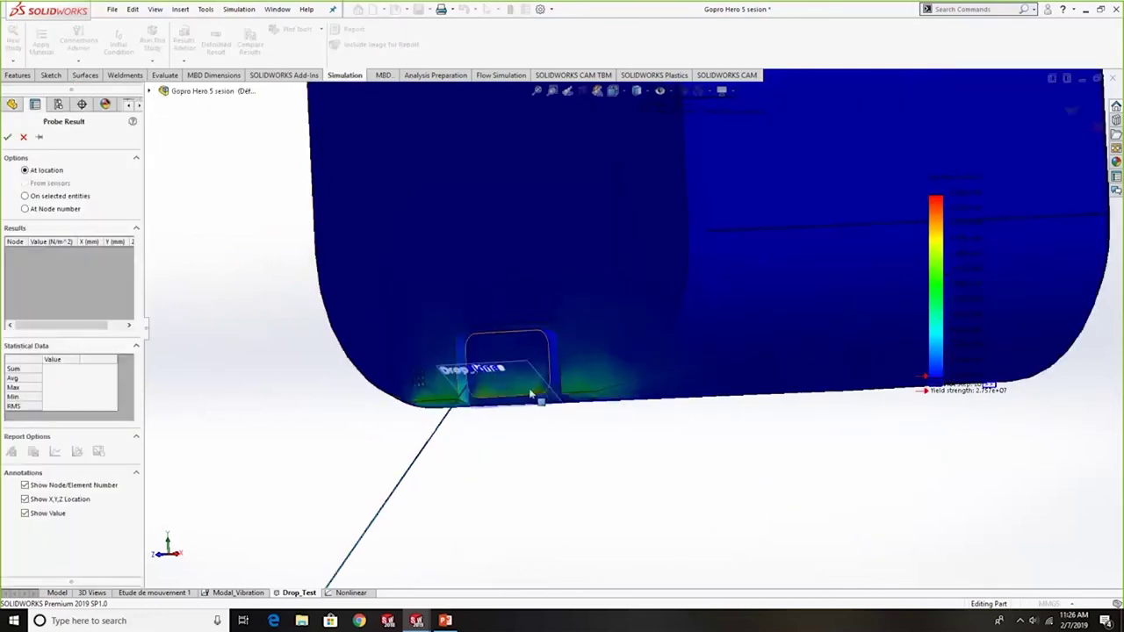
pyautogui.moveTo(518, 403)
pyautogui.mouseDown(button='middle')
pyautogui.moveTo(532, 363)
pyautogui.moveTo(512, 401)
pyautogui.mouseUp(button='middle')
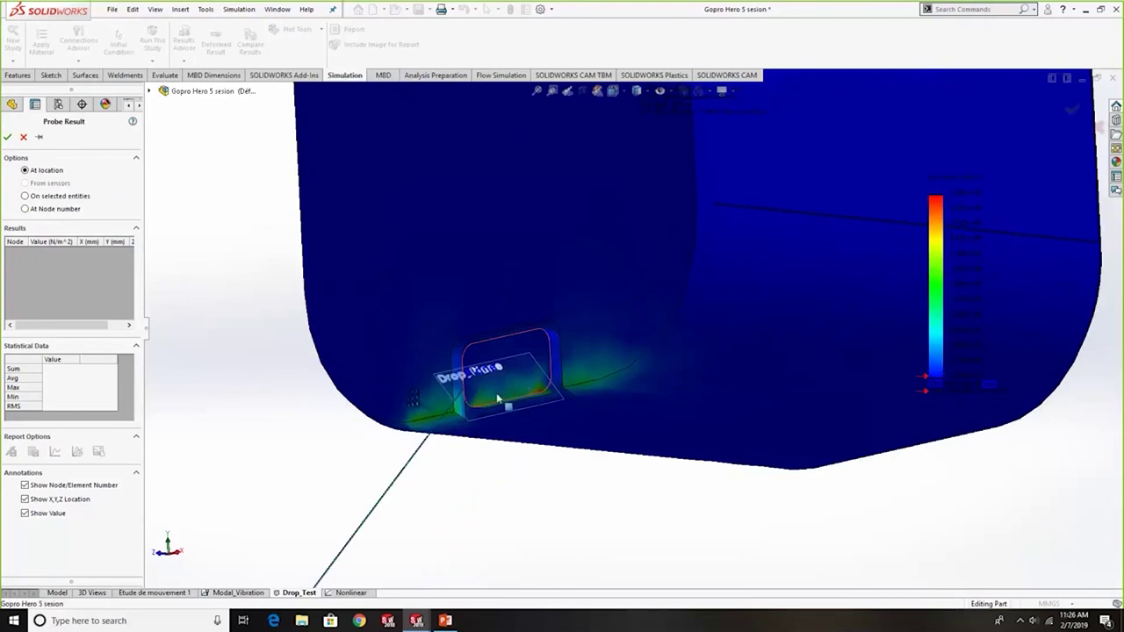
pyautogui.click(497, 400)
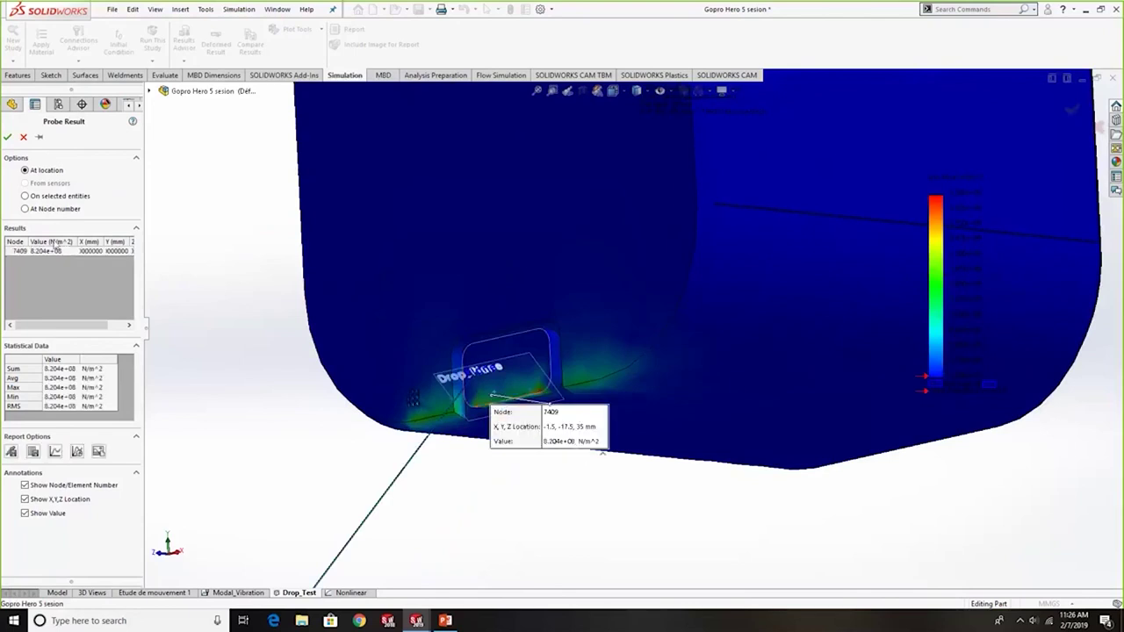
# Step: Probe stresses across the small recessed face, sort them from highest to lowest, and place the peak node's callout beside the face
pyautogui.click(53, 200)
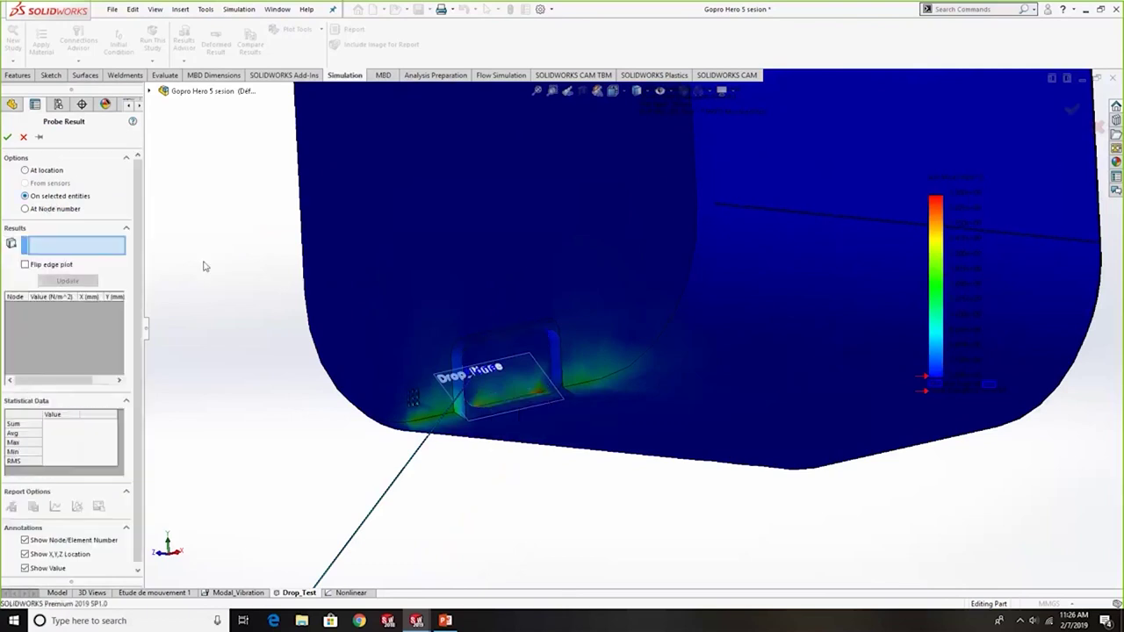
pyautogui.click(505, 368)
pyautogui.click(68, 280)
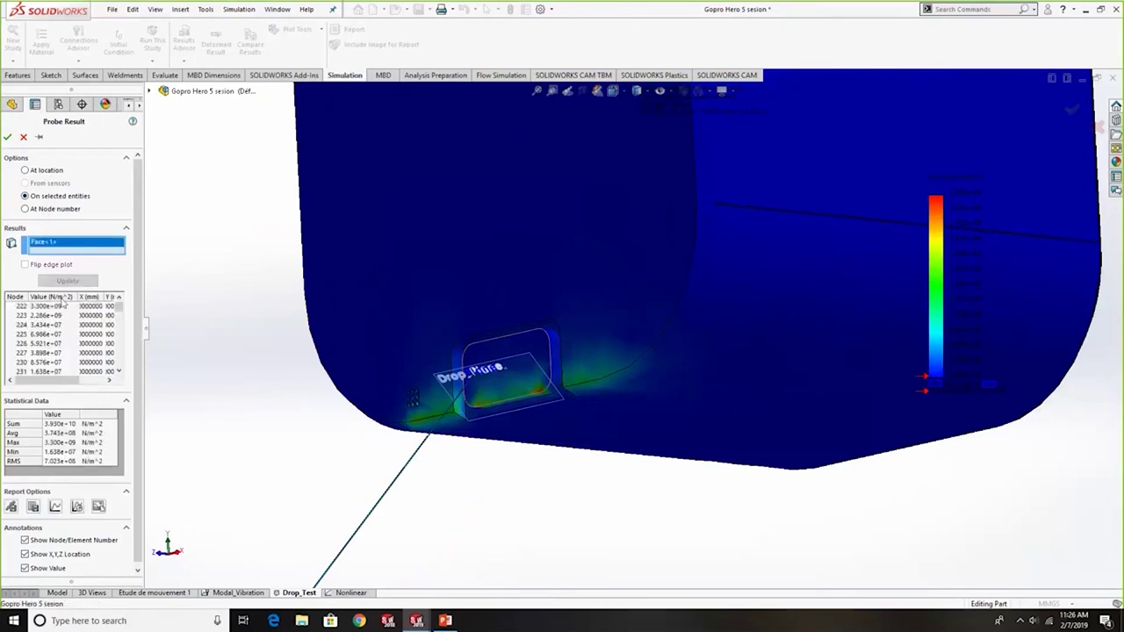
pyautogui.click(55, 298)
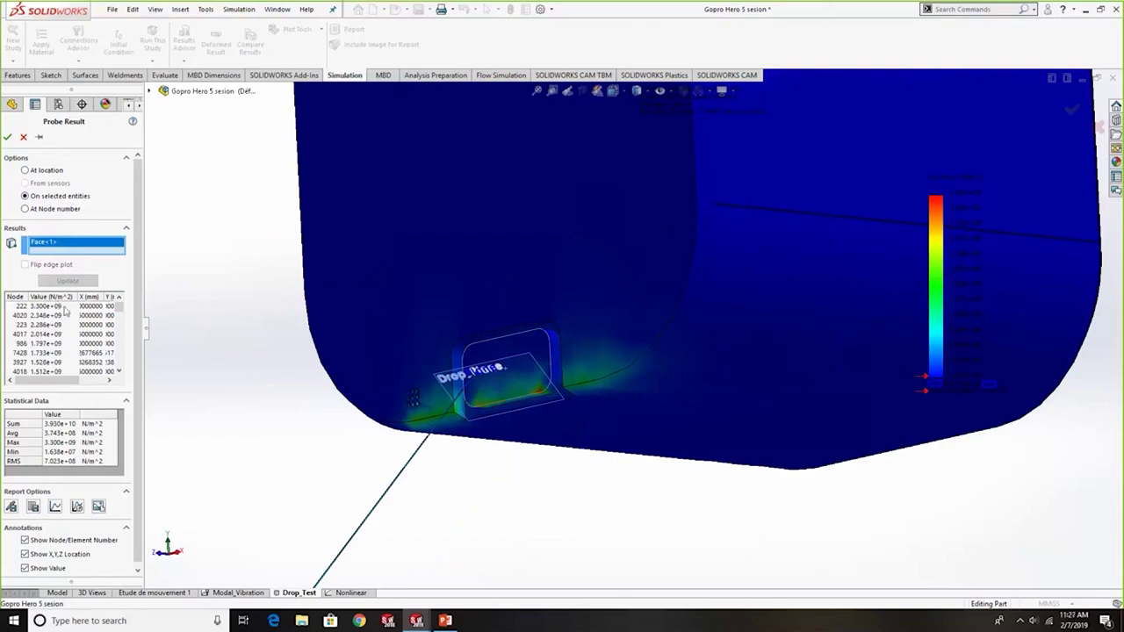
pyautogui.click(55, 308)
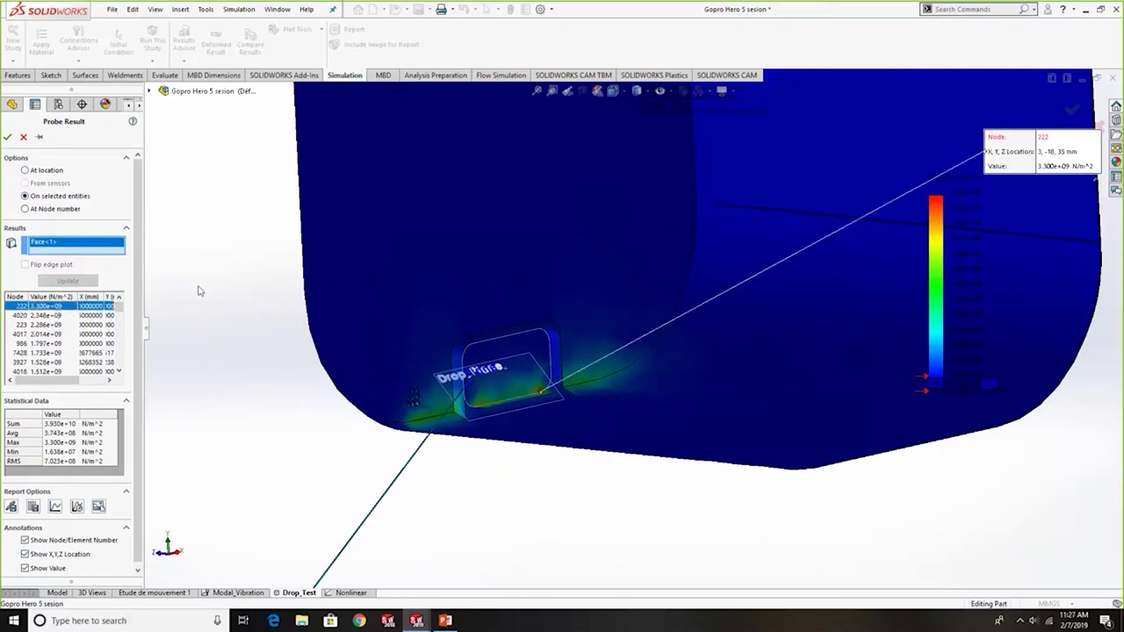
pyautogui.moveTo(1041, 164); pyautogui.dragTo(641, 363)
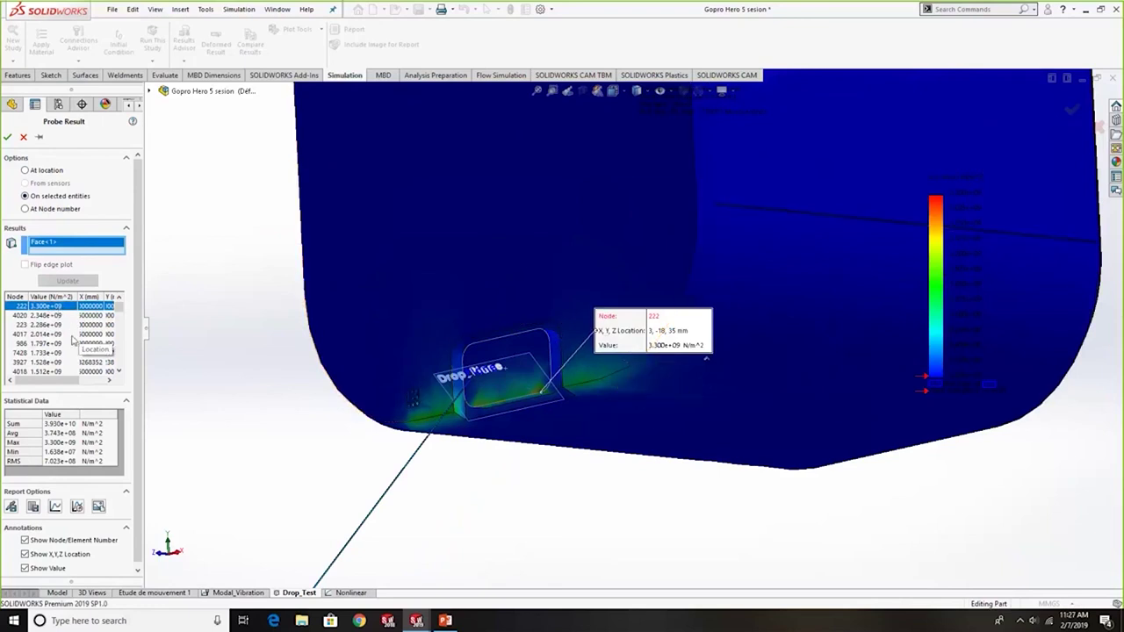
# Step: Sort the face's probed stresses from lowest to highest, highlight the lowest-stress node, and close the probe
pyautogui.scroll(-1, 60, 336)
pyautogui.scroll(-5, 59, 336)
pyautogui.click(64, 299)
pyautogui.click(63, 306)
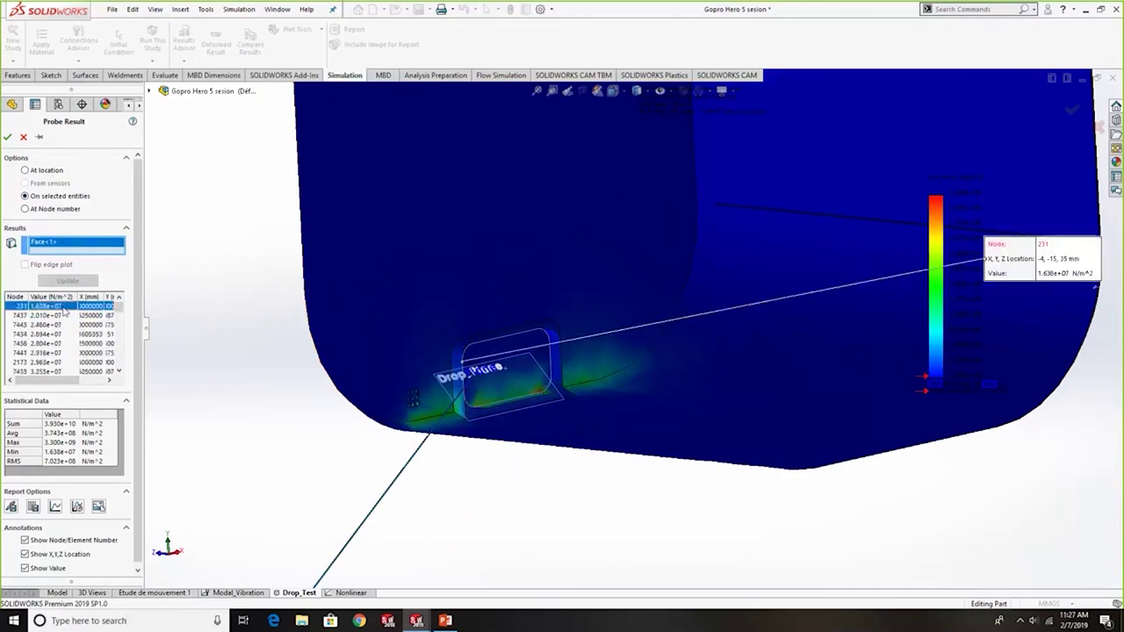
pyautogui.click(24, 137)
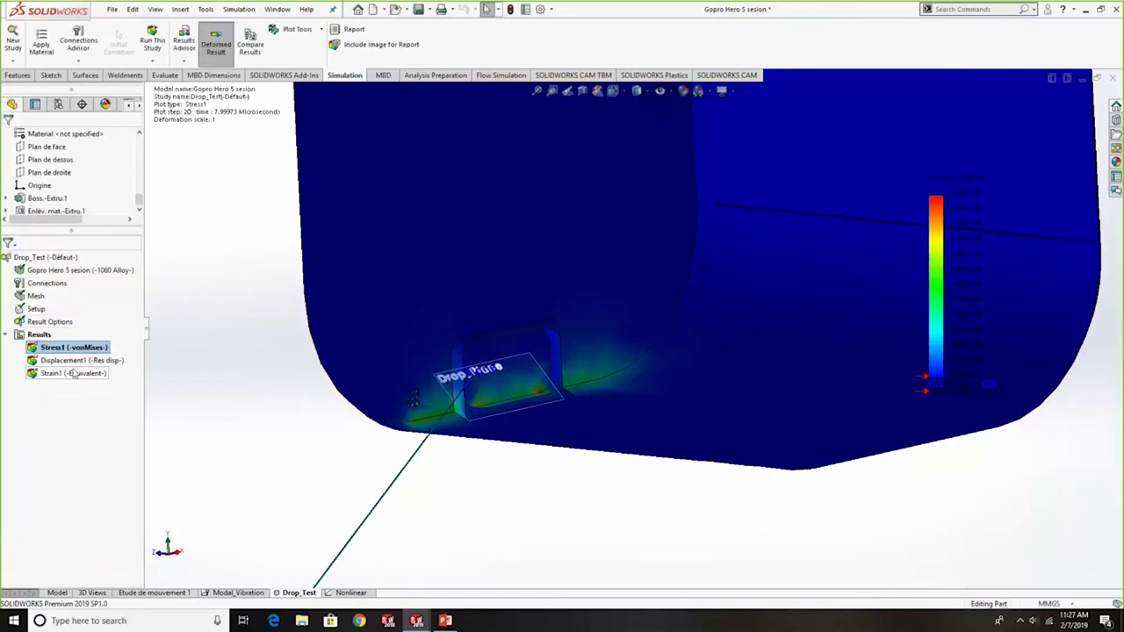
# Step: Switch to the Nonlinear study and bring the whole action camera into view
pyautogui.click(350, 593)
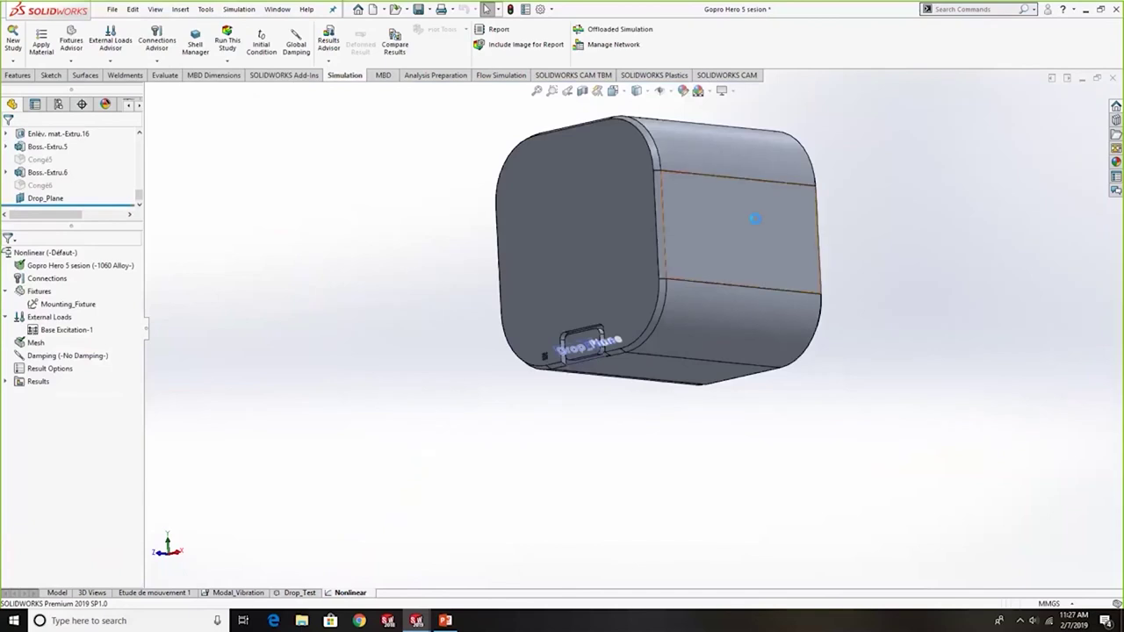
pyautogui.moveTo(755, 255); pyautogui.dragTo(751, 294, button='middle')
pyautogui.scroll(2, 888, 272)
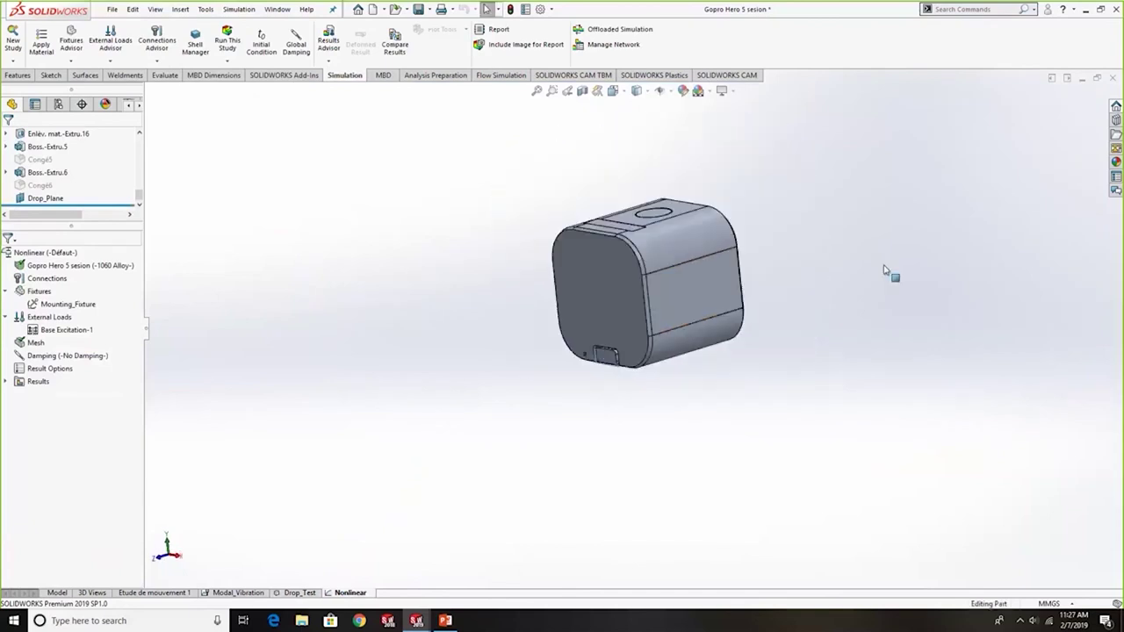
pyautogui.scroll(-2, 845, 176)
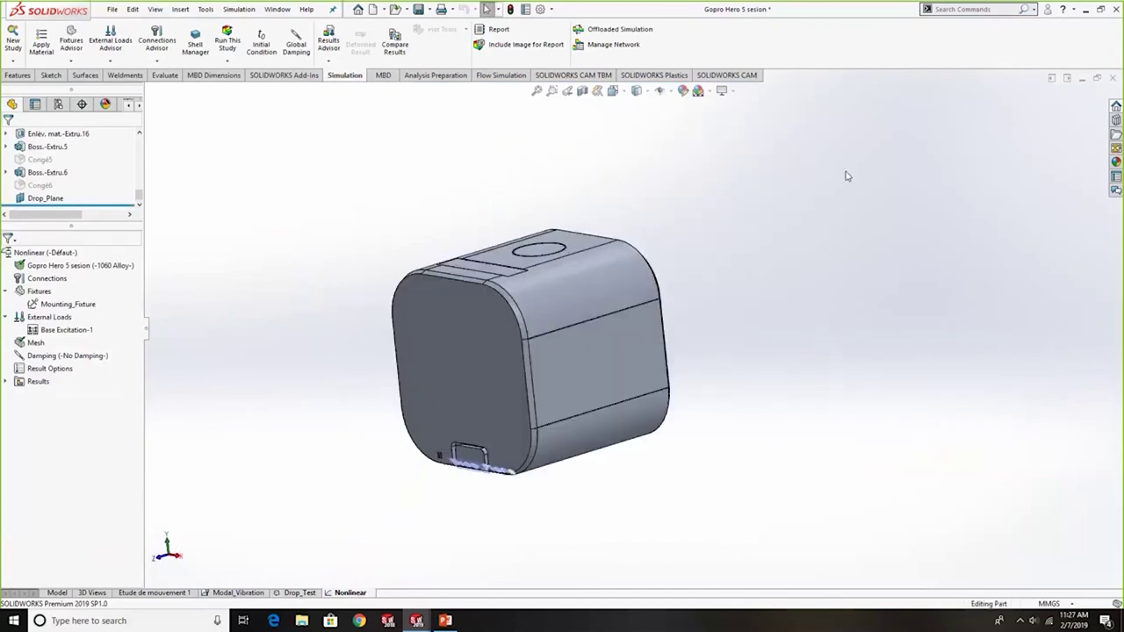
# Step: Examine the dynamic option of a new nonlinear study, and cancel without creating the study
pyautogui.click(13, 39)
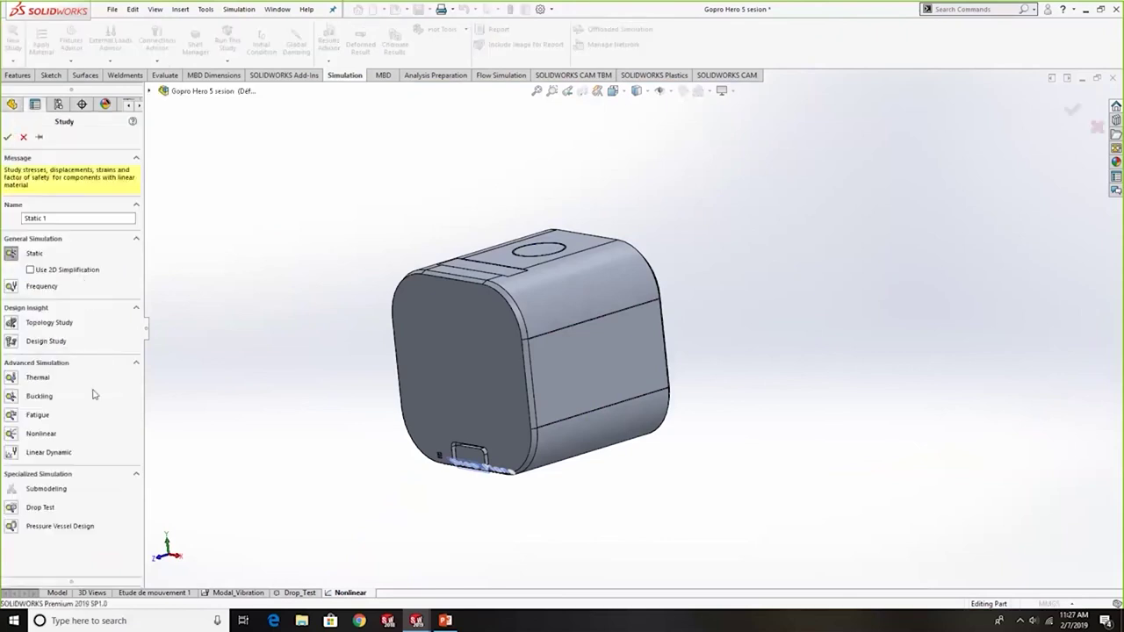
pyautogui.click(10, 435)
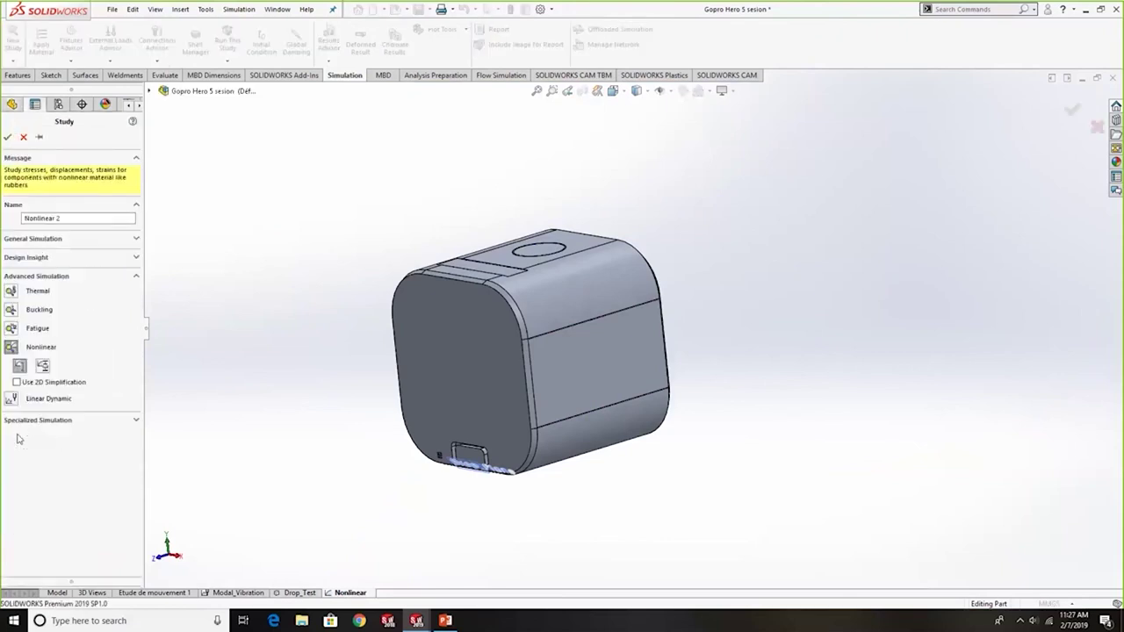
pyautogui.click(43, 366)
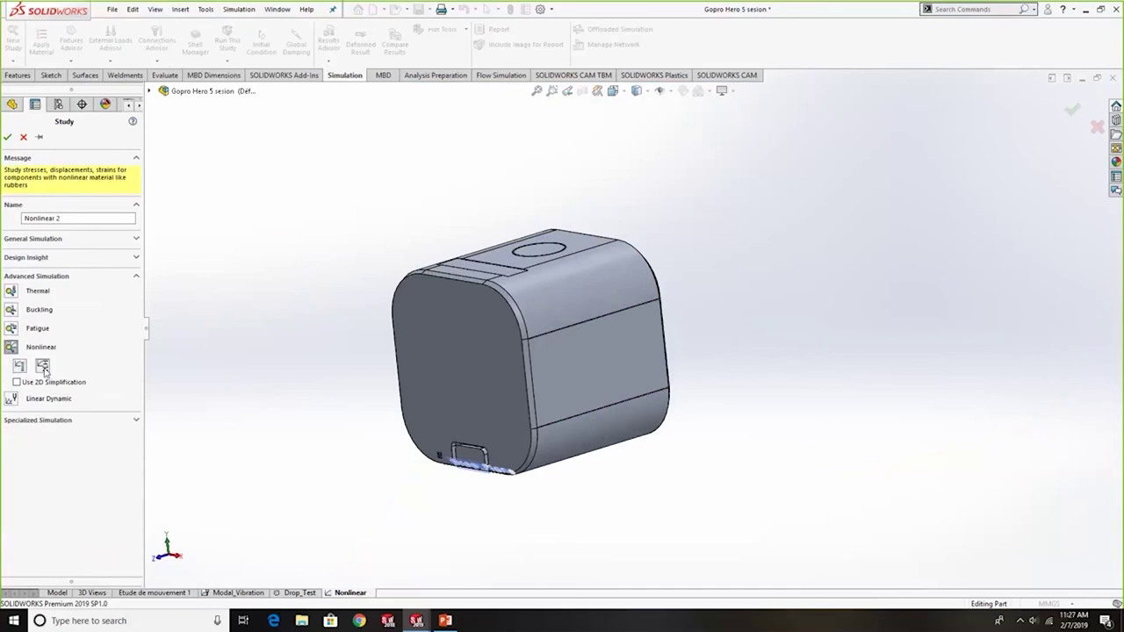
pyautogui.click(24, 137)
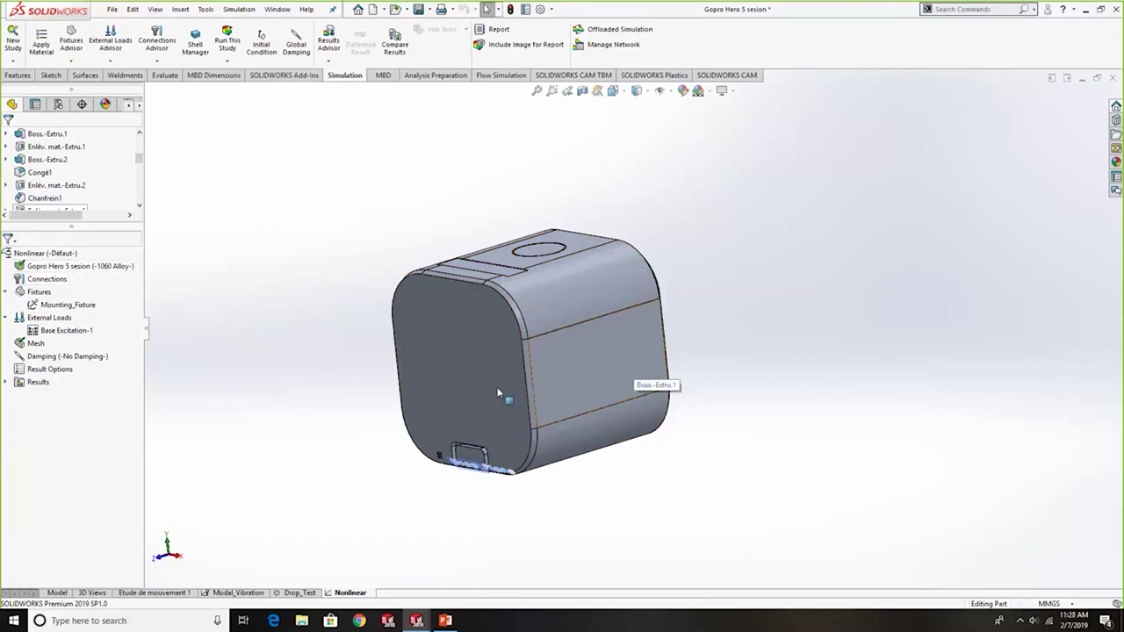
# Step: Review the base excitation's acceleration and time-variation settings in the Nonlinear study, leaving the definition without changes
pyautogui.rightClick(82, 336)
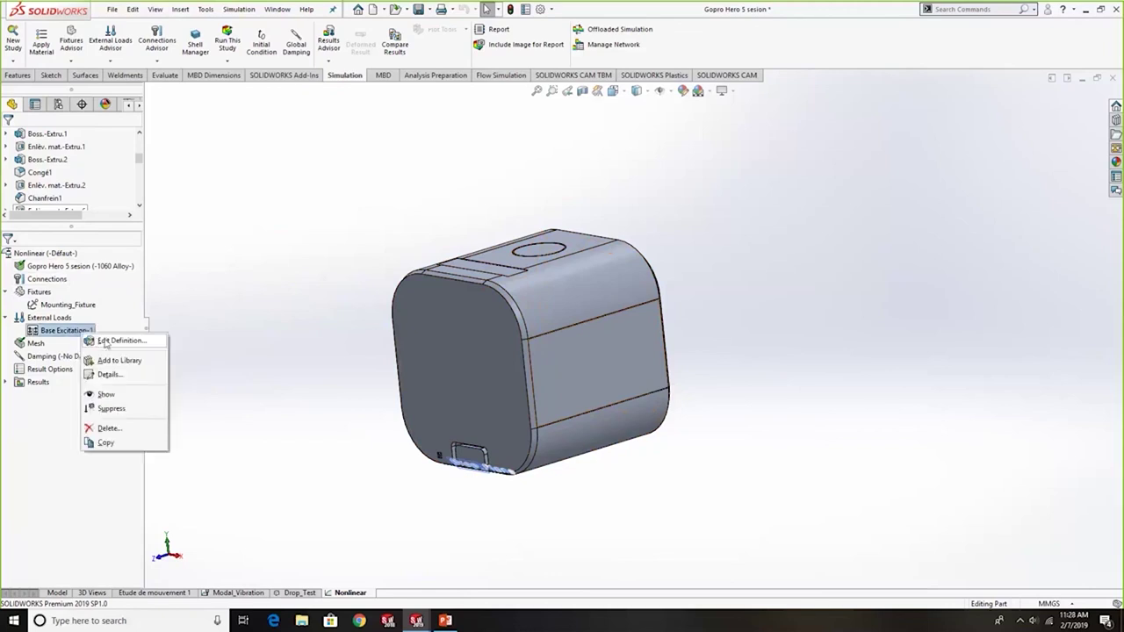
pyautogui.click(103, 341)
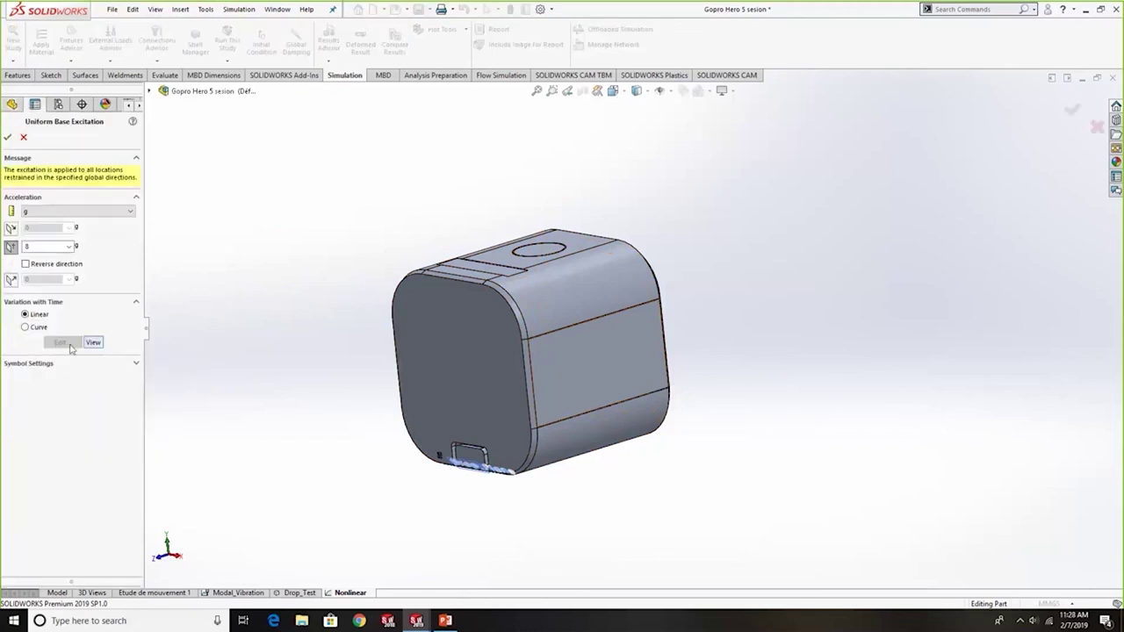
pyautogui.click(24, 137)
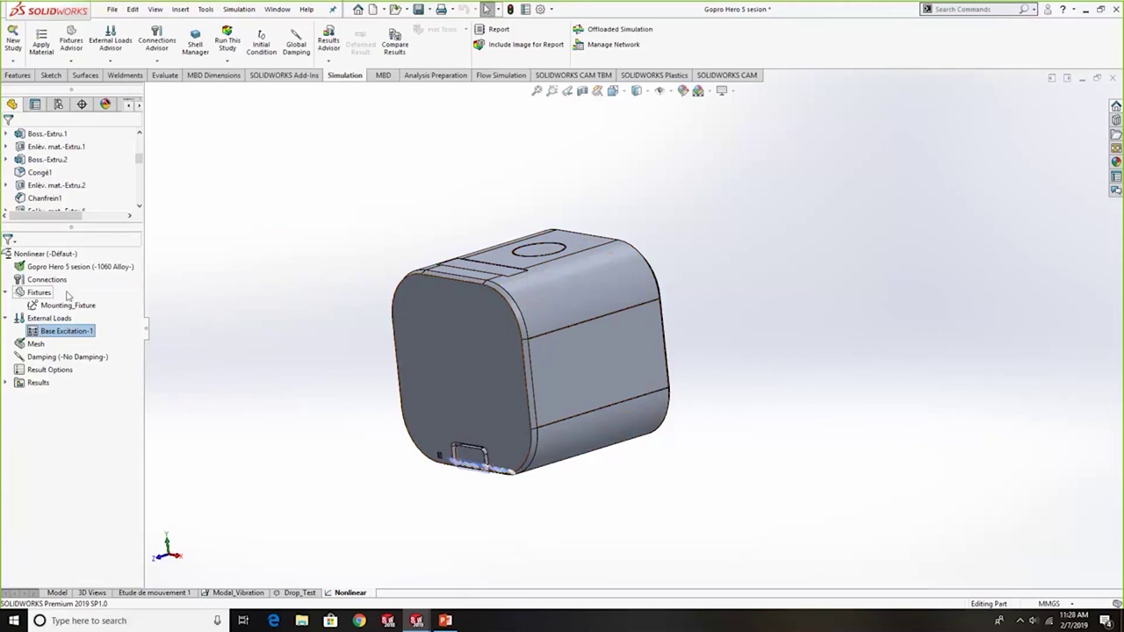
# Step: Preview the Plasticity - von Mises model type for the camera's 1060 Alloy material, and close the material settings without applying it
pyautogui.rightClick(79, 267)
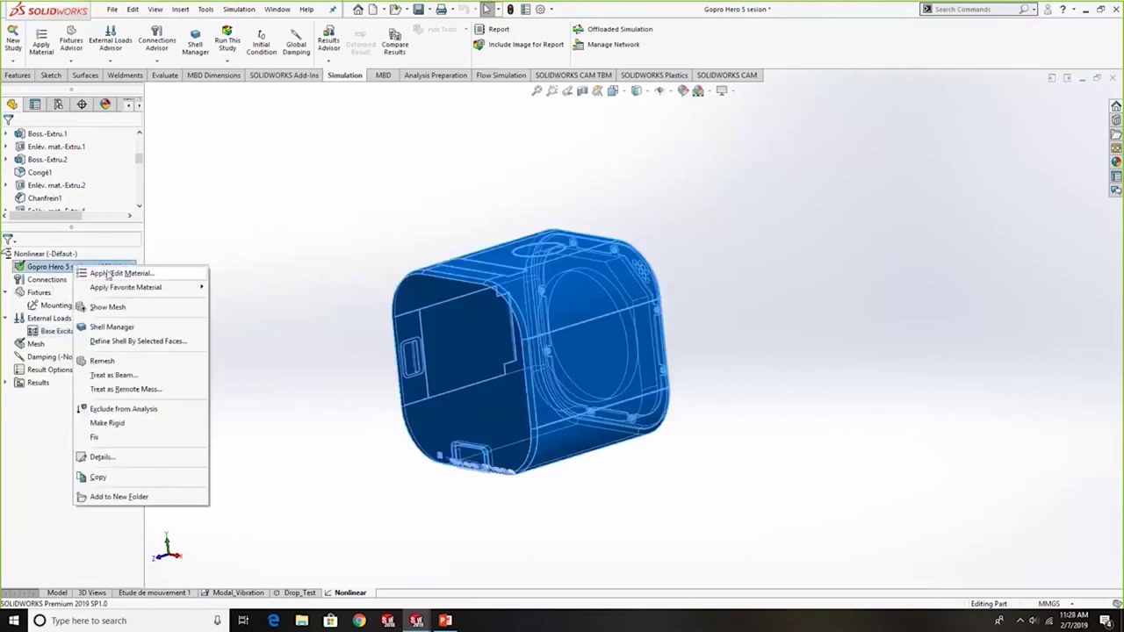
pyautogui.click(114, 273)
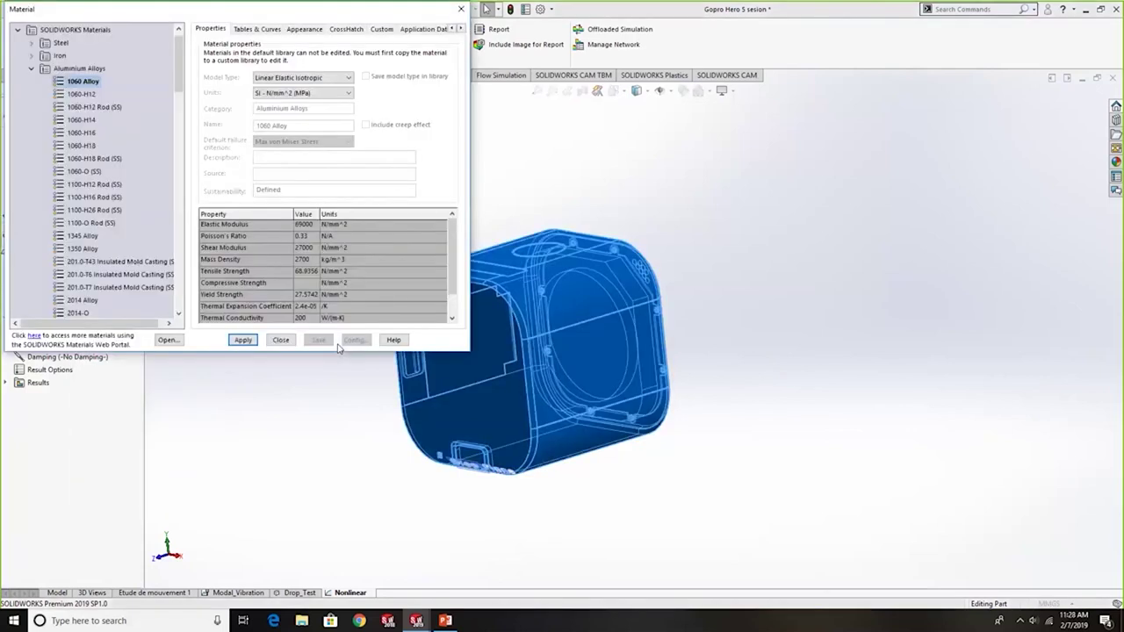
pyautogui.click(317, 78)
pyautogui.click(325, 119)
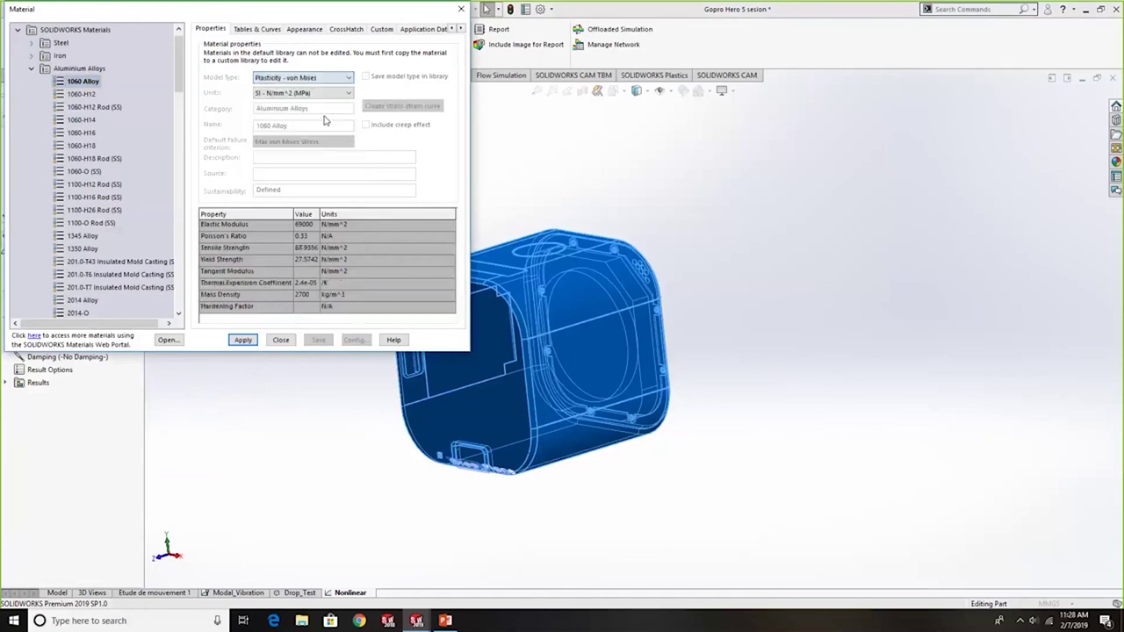
pyautogui.click(459, 10)
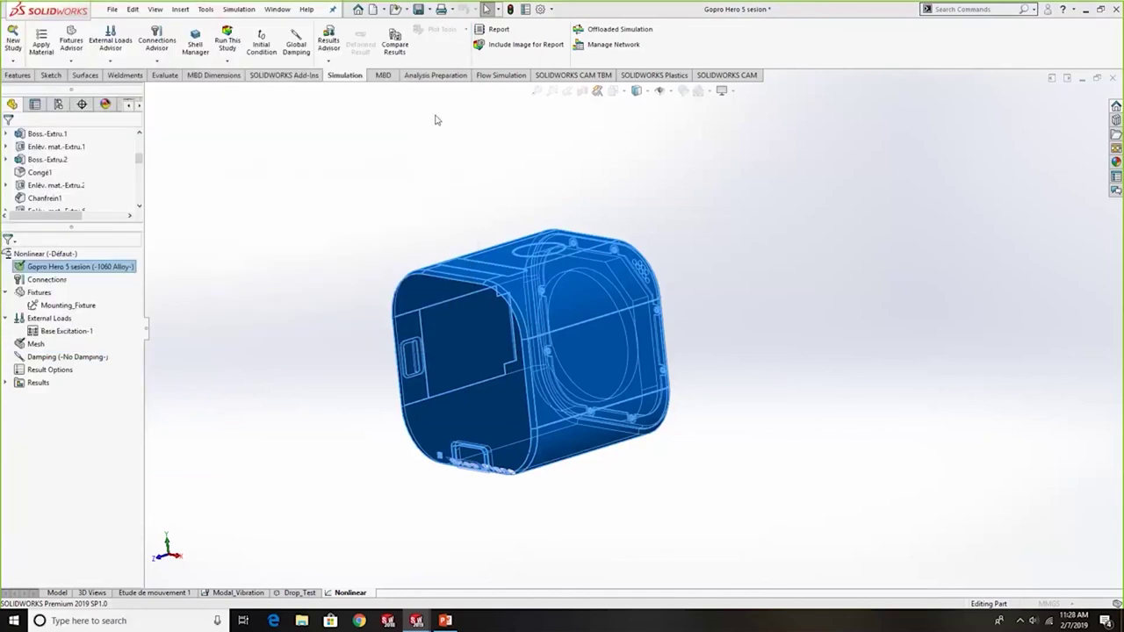
# Step: Display the Nonlinear study's von Mises stress plot and examine the stresses on the camera's underside
pyautogui.click(7, 383)
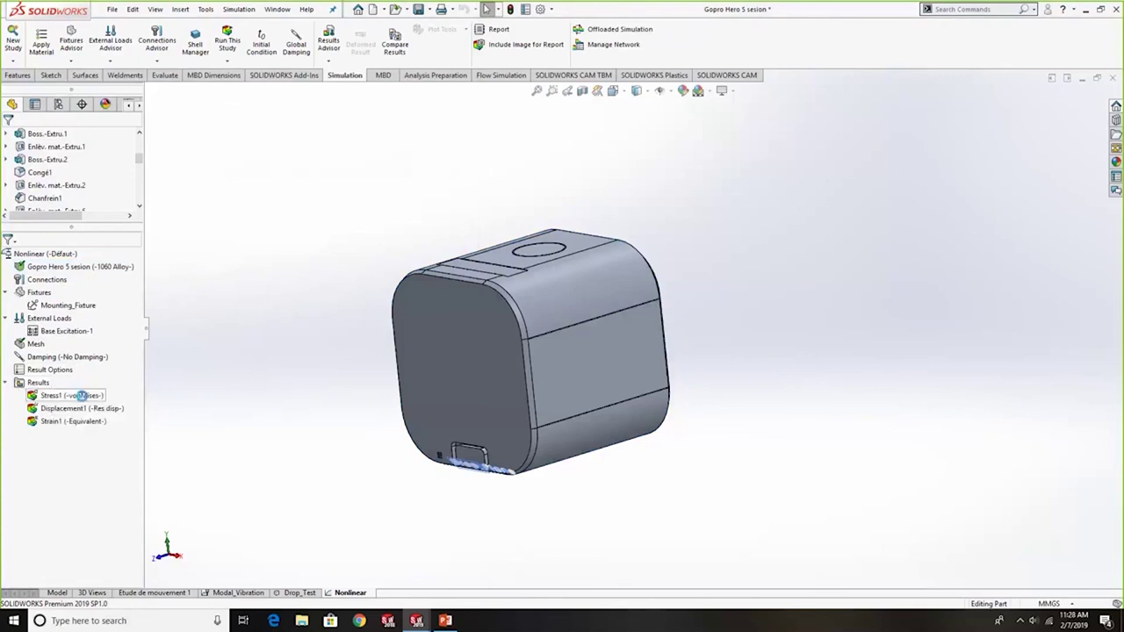
pyautogui.click(81, 396)
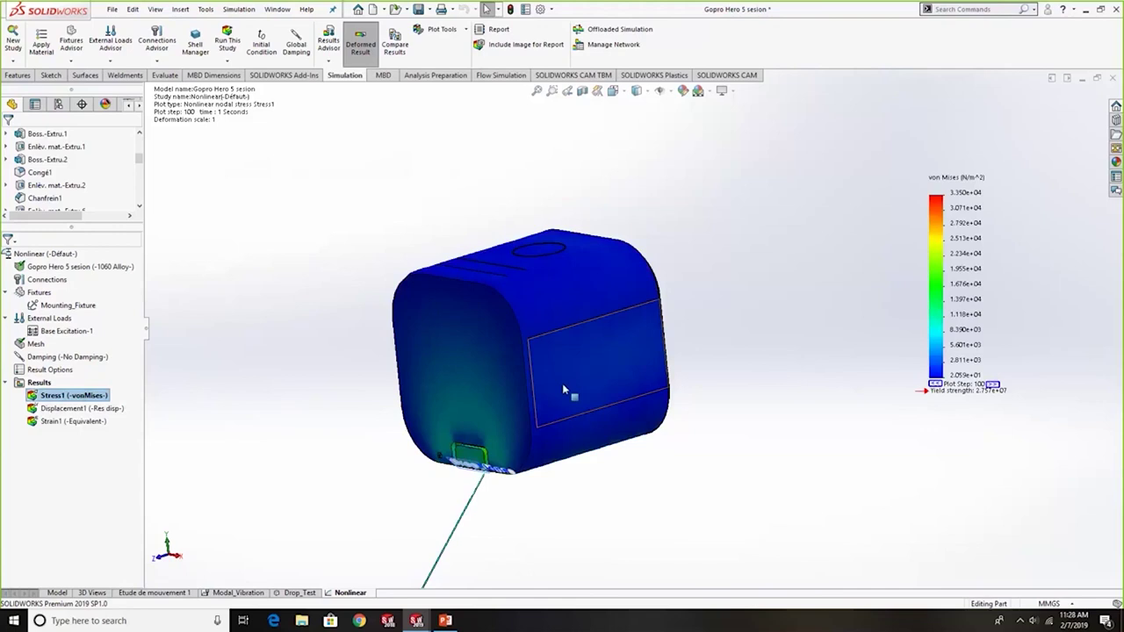
pyautogui.moveTo(562, 383); pyautogui.dragTo(532, 198, button='middle')
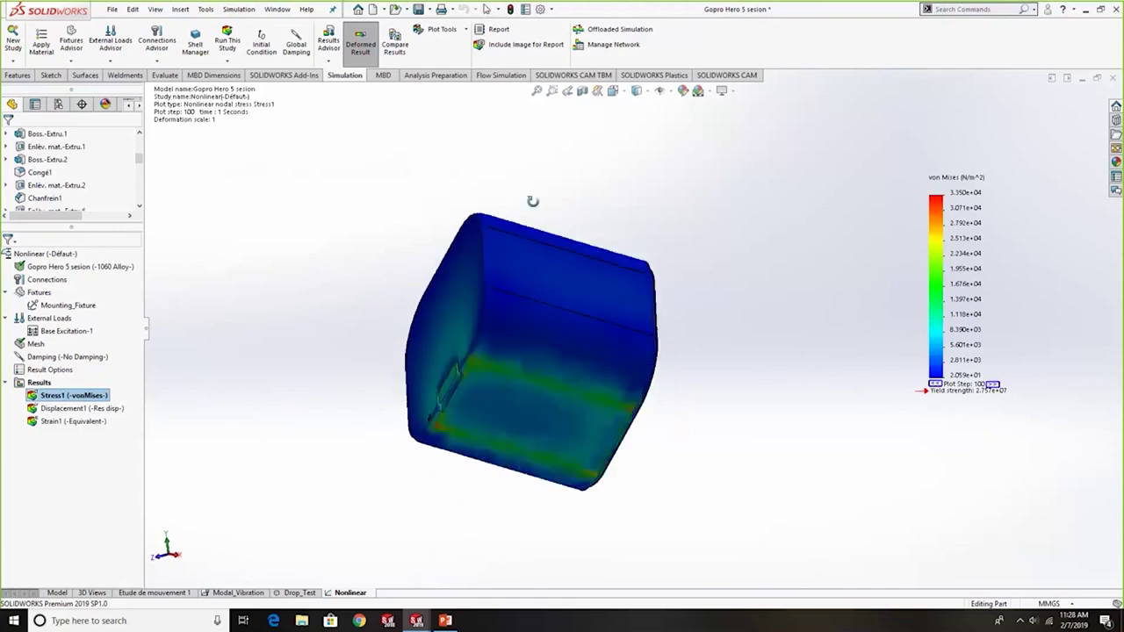
pyautogui.scroll(-3, 507, 423)
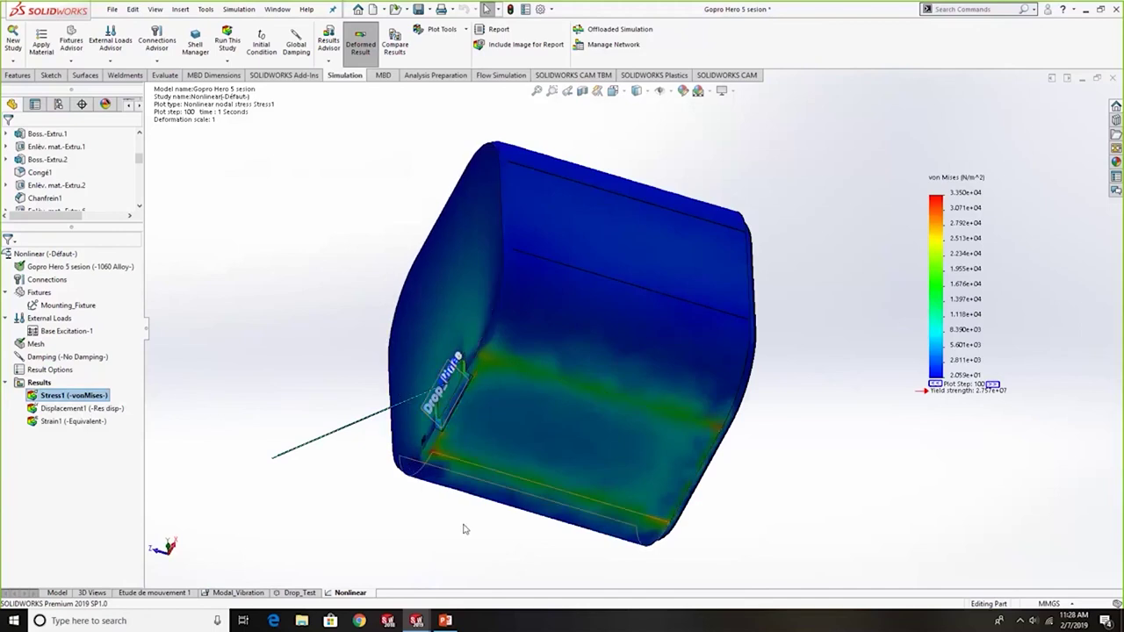
# Step: Switch to the PowerPoint webinar presentation, start the slide show from the Drop Testing and Nonlinear Dynamics slide, and advance to "Thank you!"
pyautogui.hotkey('alt', 'Tab')
pyautogui.scroll(-5, 169, 431)
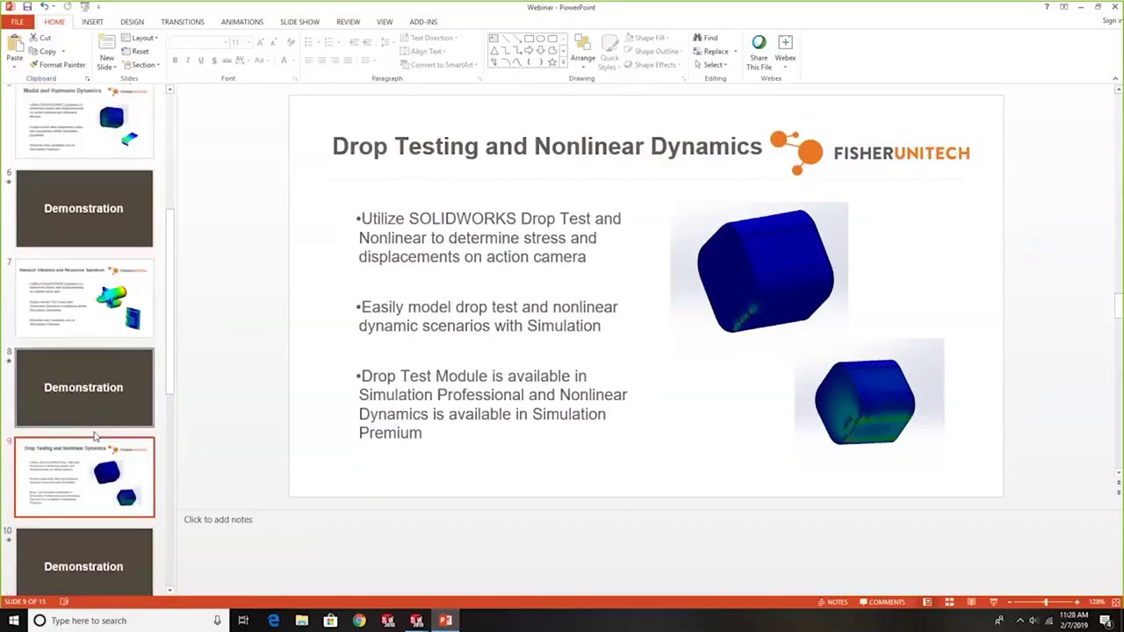
pyautogui.click(993, 603)
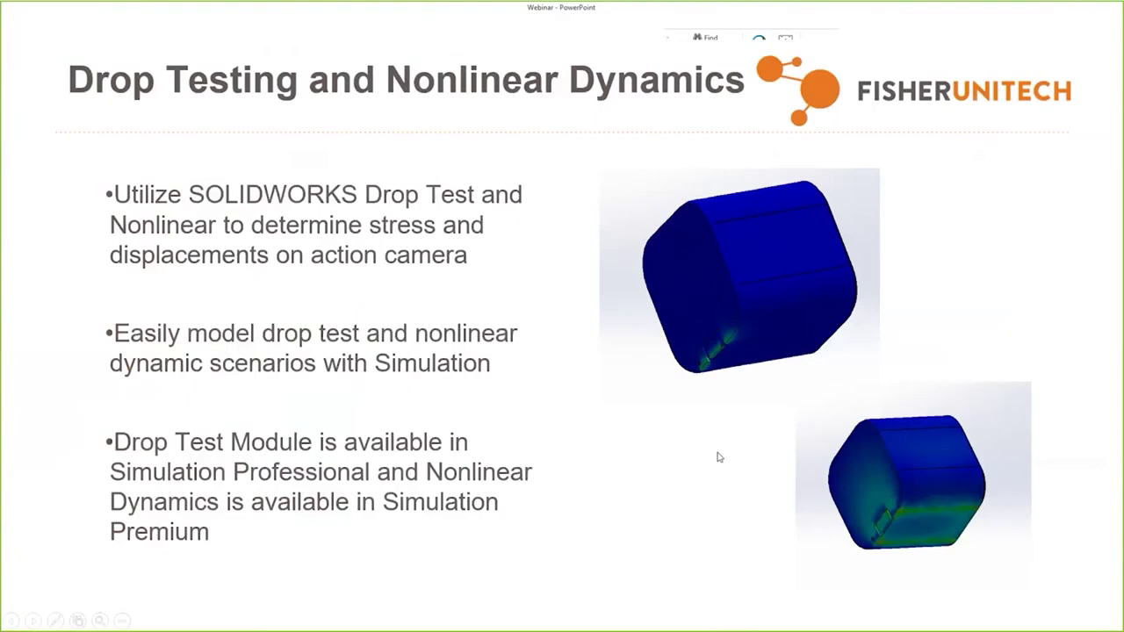
pyautogui.press('Right')
pyautogui.press('Right')
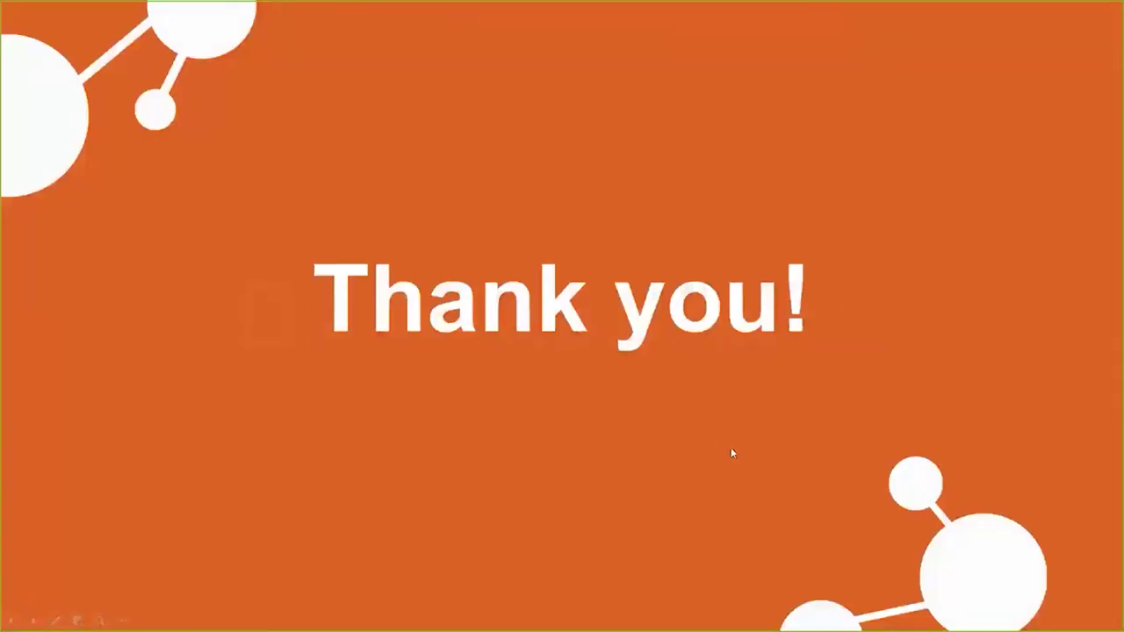